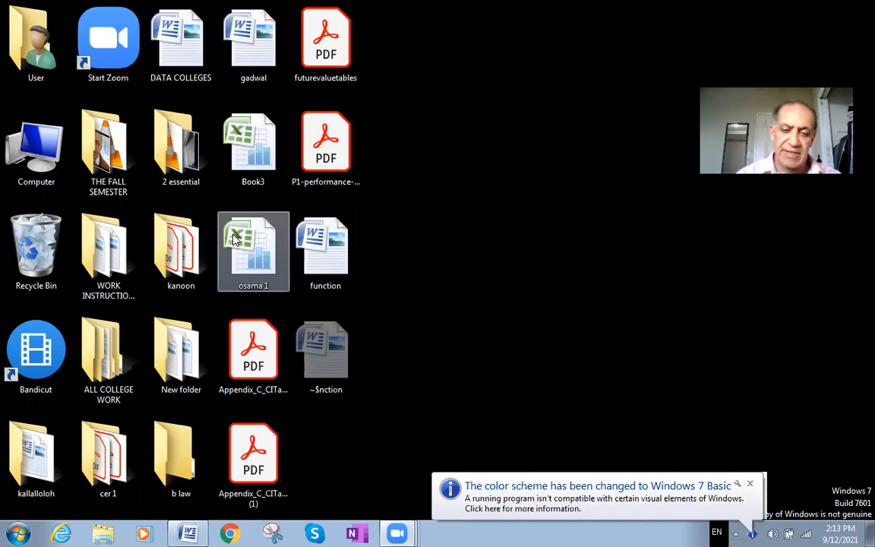
Open a blank Excel workbook and enter 10000 in cell A1.
click(6, 528)
click(31, 265)
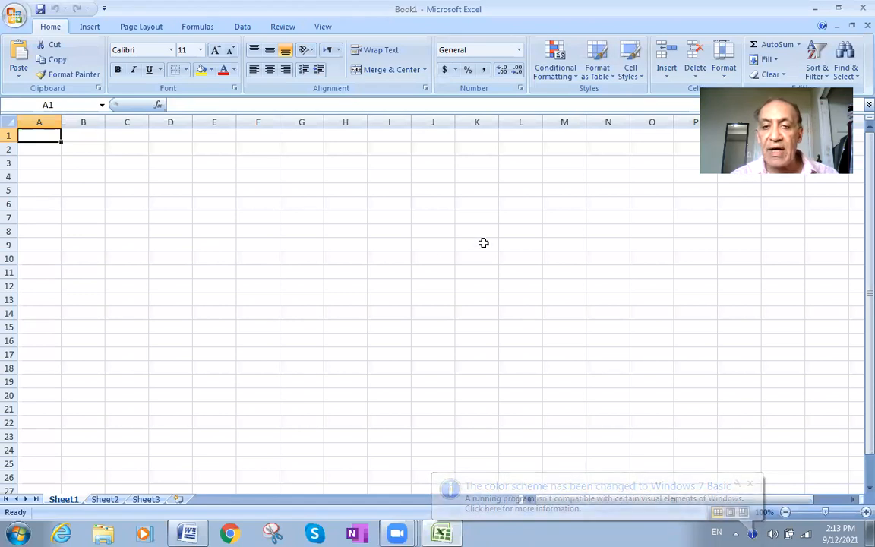
double_click(48, 134)
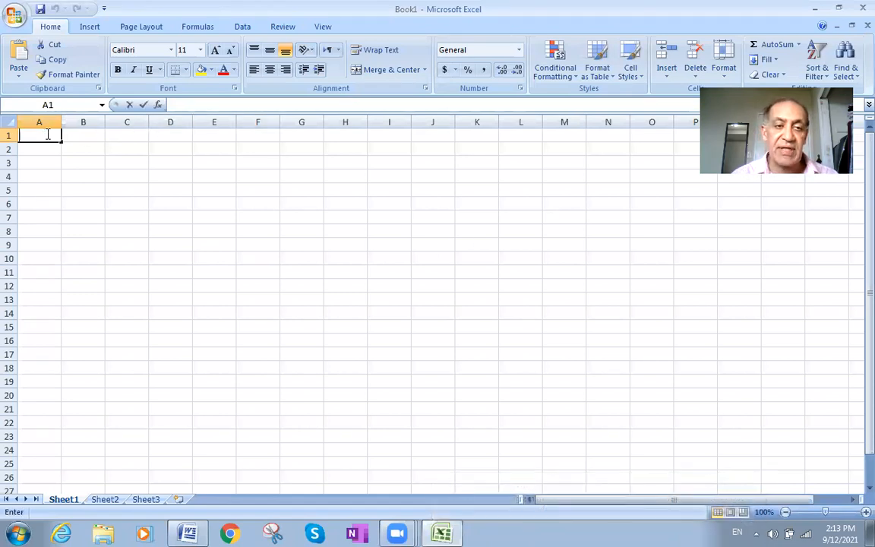
text(10000)
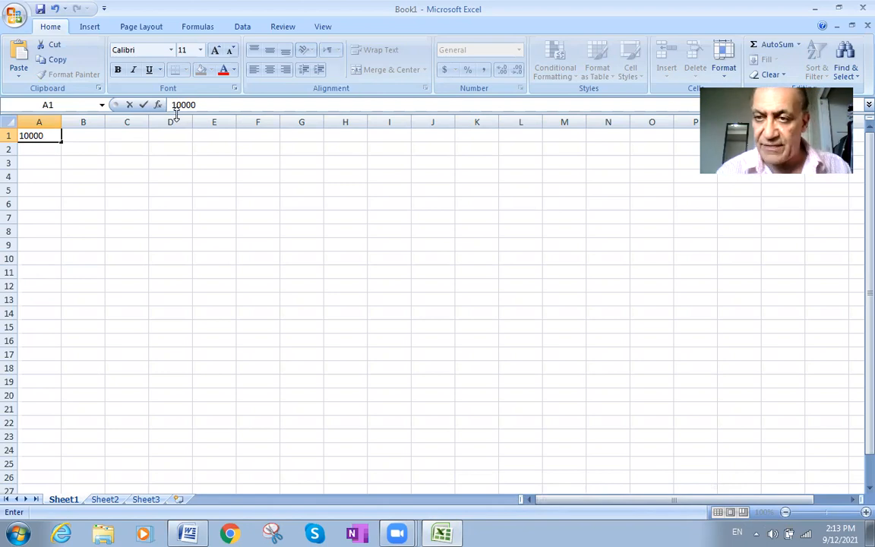
click(75, 133)
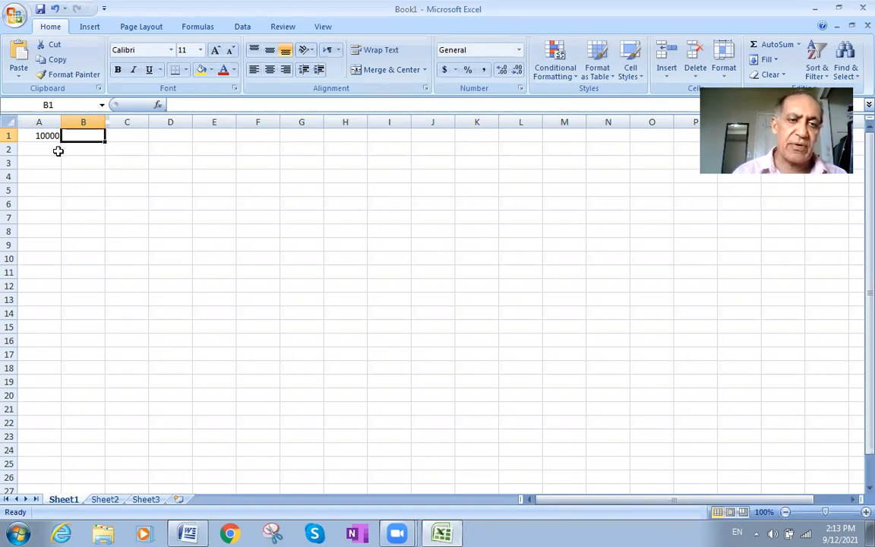
Enter 10000 in each of the cells A2, A3, A4 and A5.
click(57, 149)
text(1000)
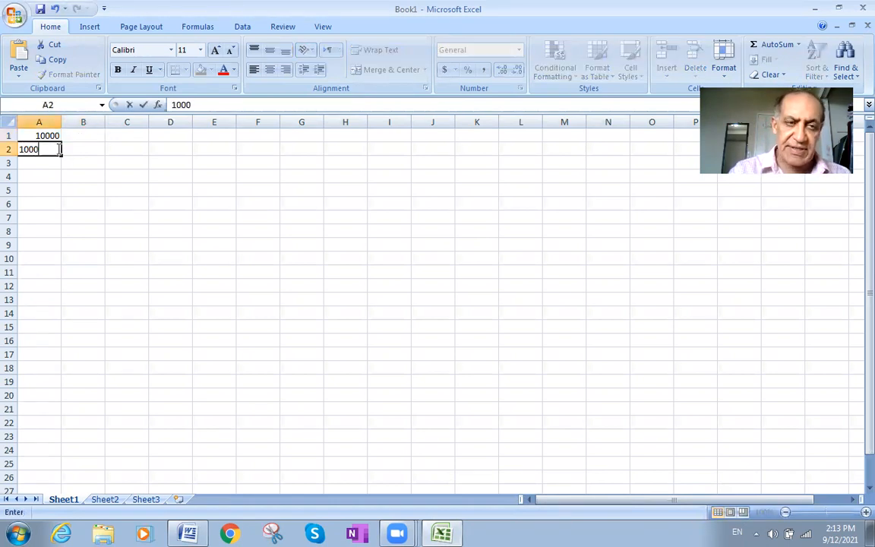
text(0)
click(33, 165)
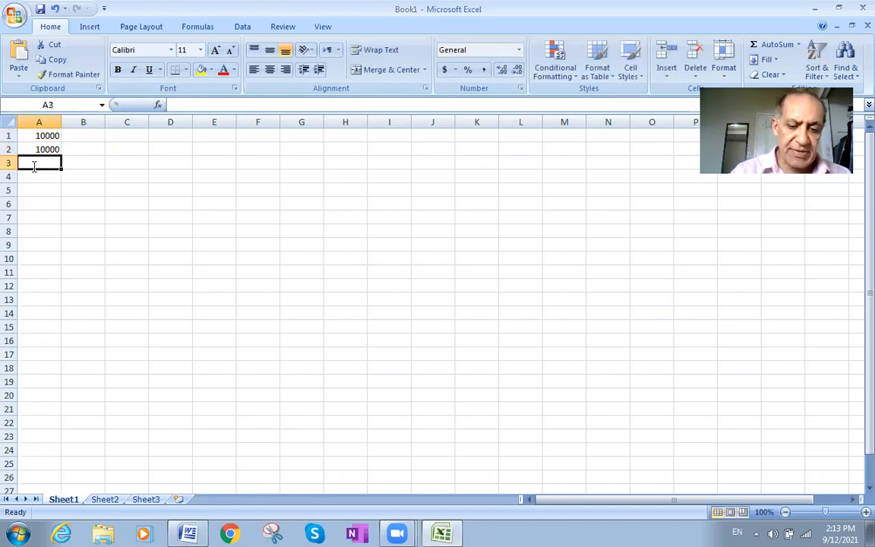
text(10000)
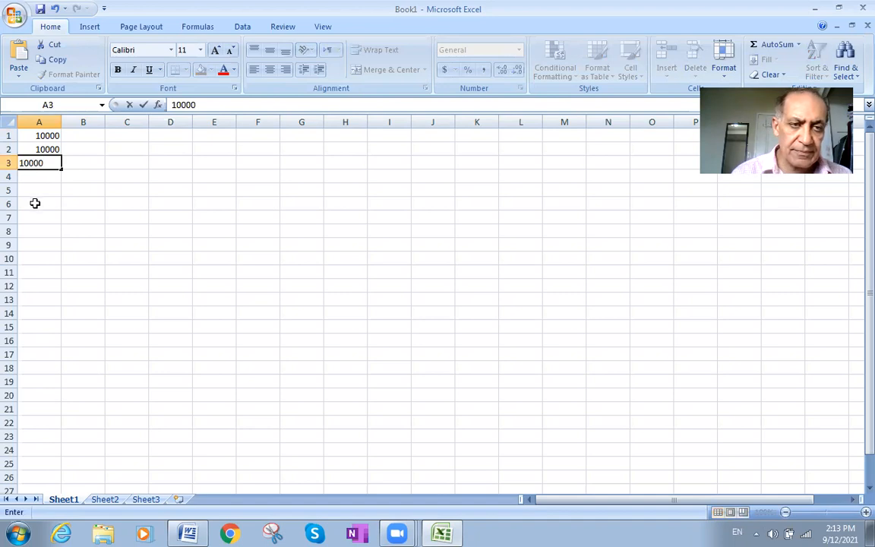
click(32, 176)
text(10000)
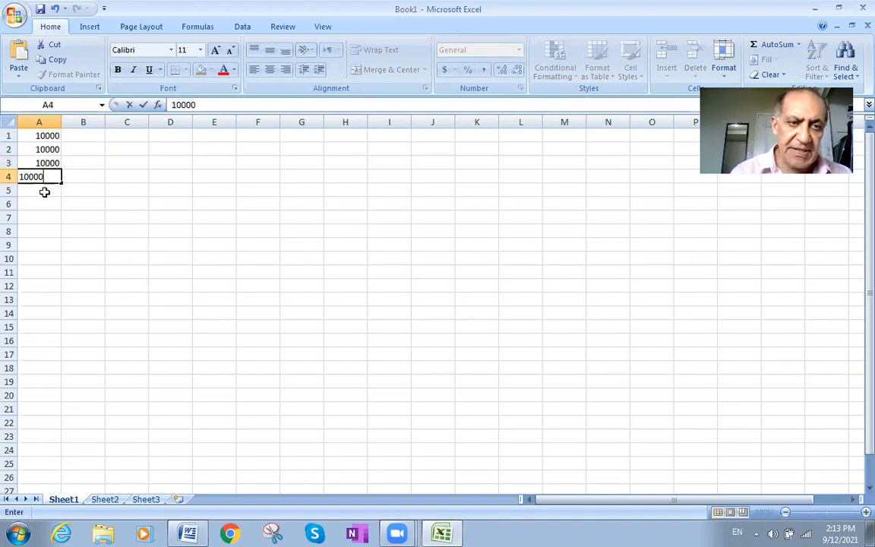
click(44, 190)
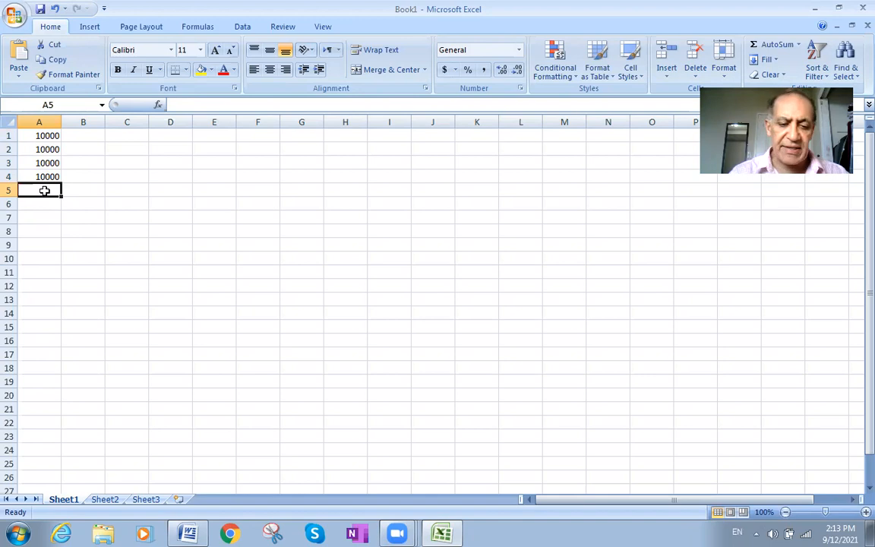
text(10000)
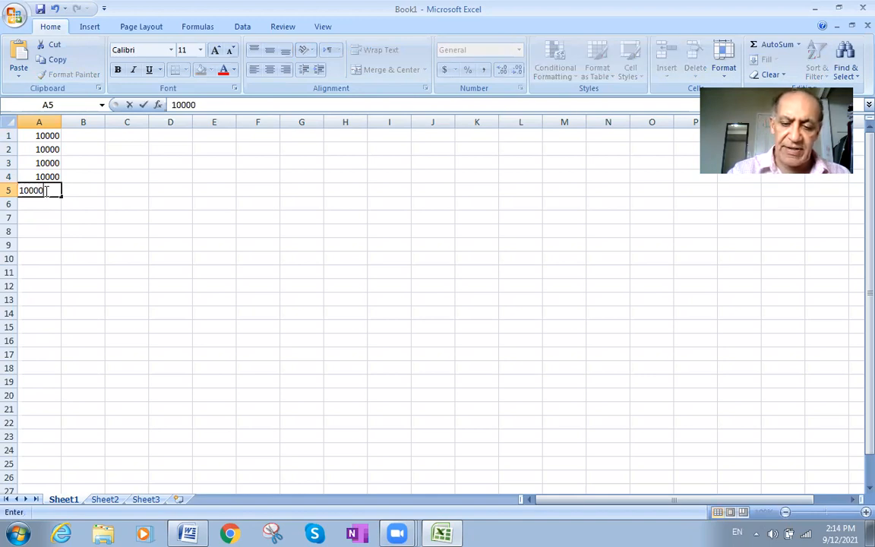
click(71, 189)
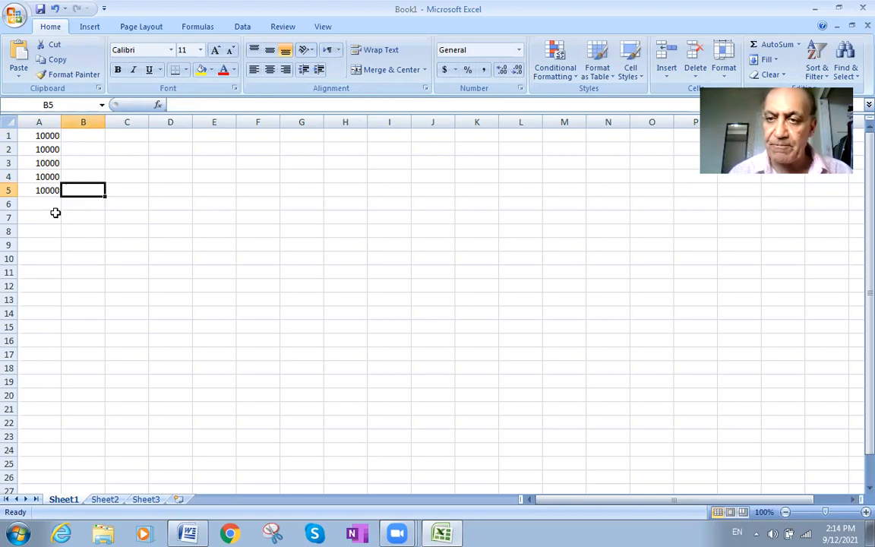
click(47, 138)
click(58, 151)
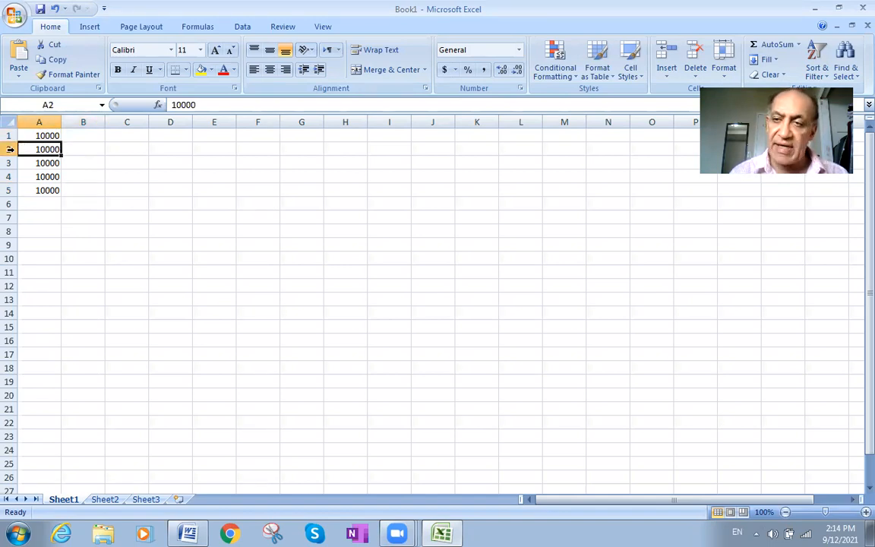
click(47, 163)
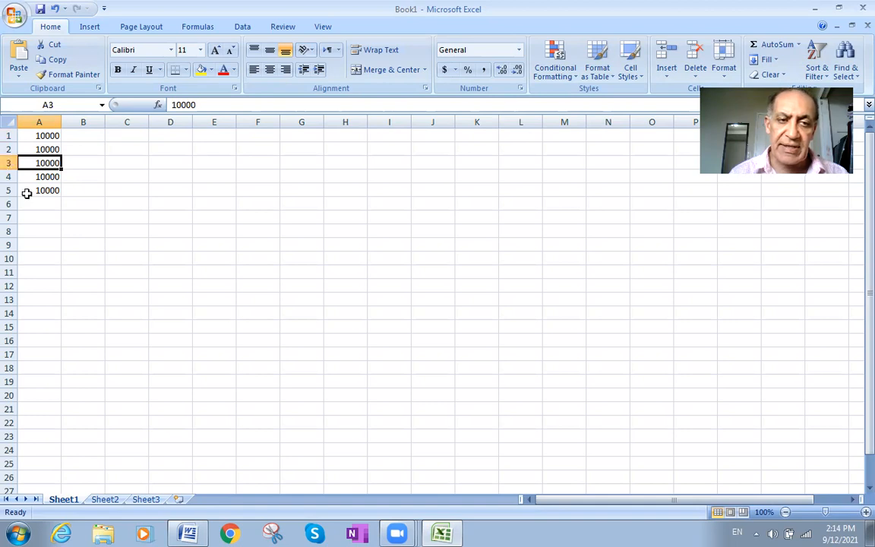
click(43, 177)
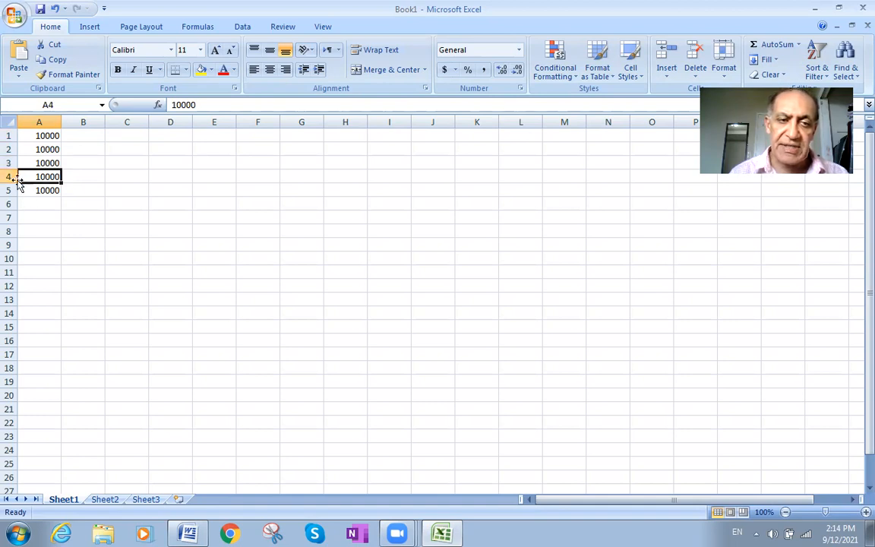
click(47, 190)
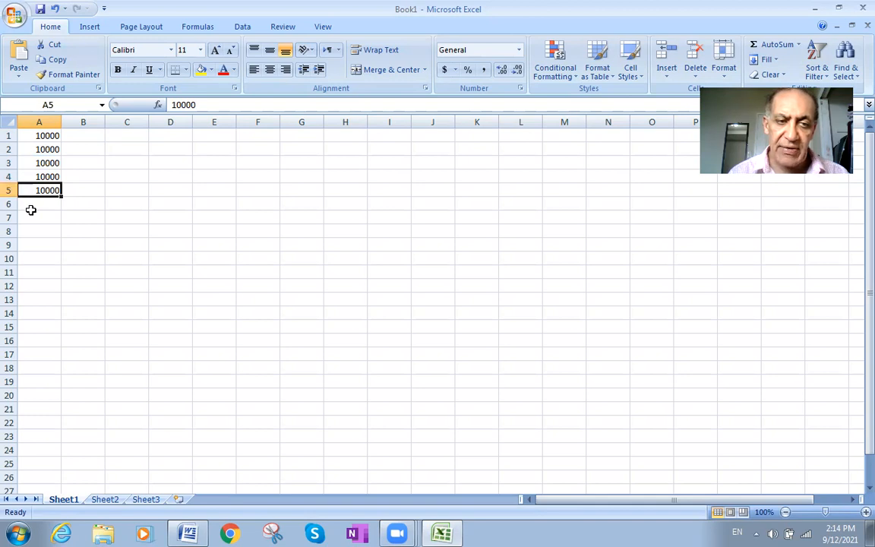
click(69, 190)
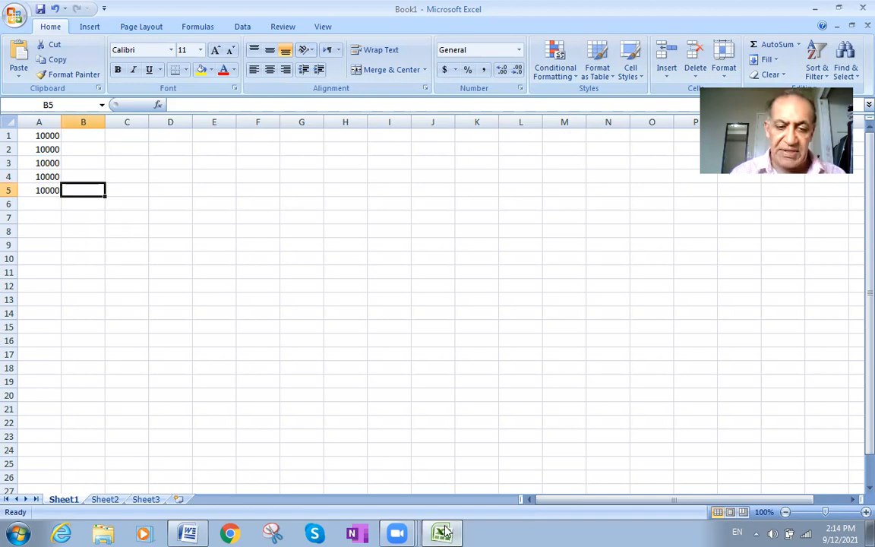
Switch to Word, close the function document and bring up a new blank document.
click(188, 533)
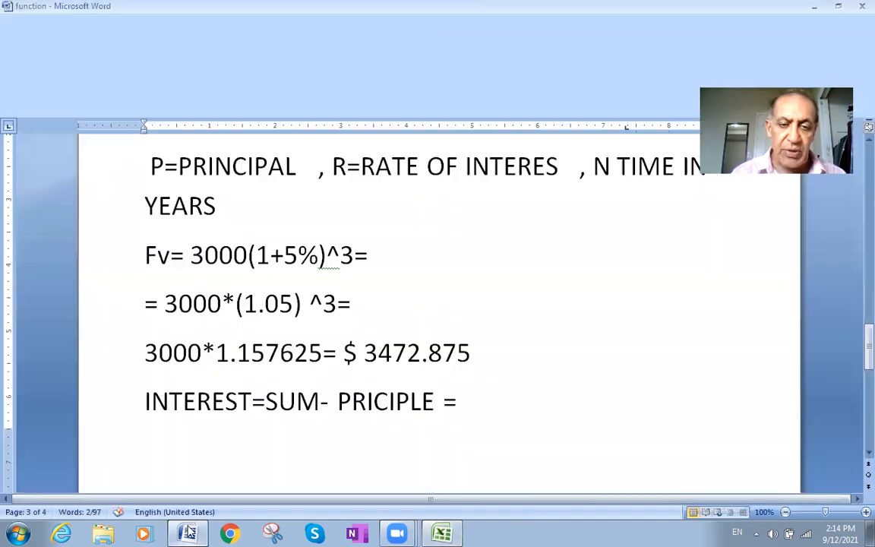
scroll(315, 288, down, 5)
scroll(314, 288, down, 5)
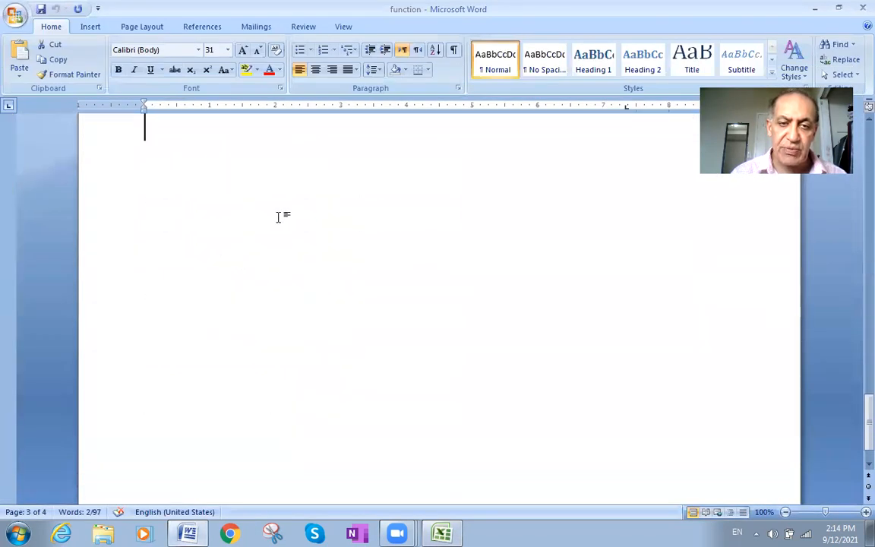
click(16, 11)
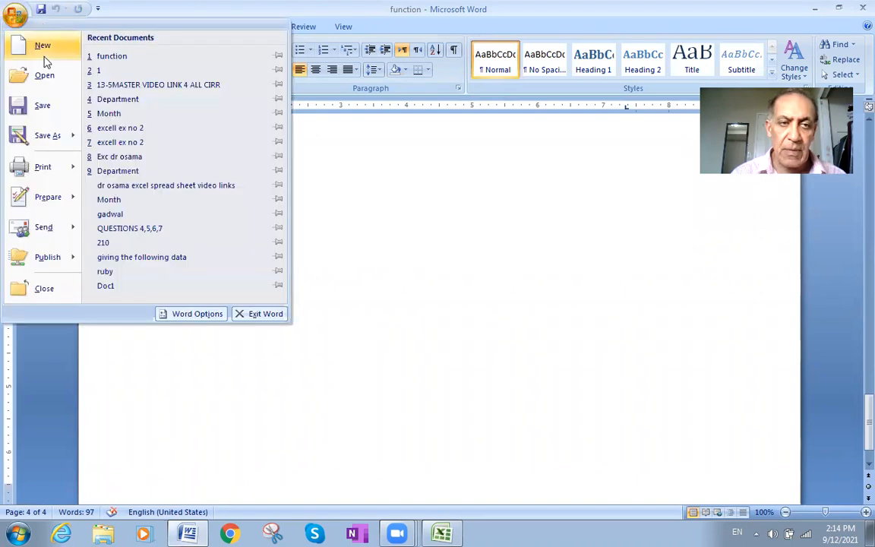
click(856, 11)
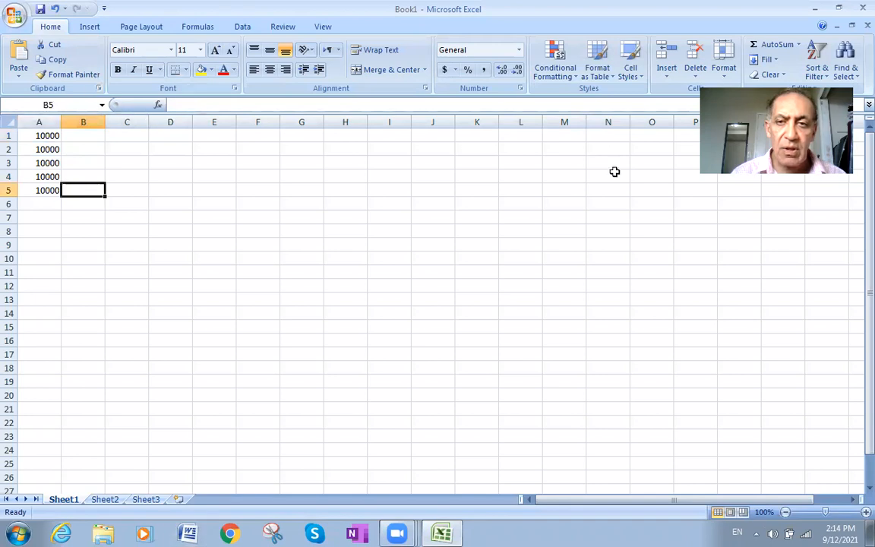
click(190, 533)
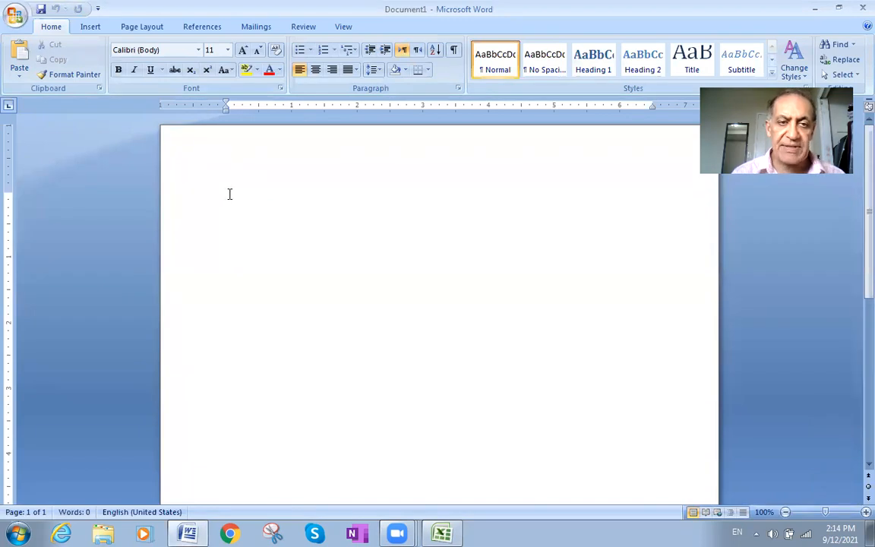
Draw a straight horizontal line about 6.4 inches long between the page margins and shift it one paragraph down.
click(90, 28)
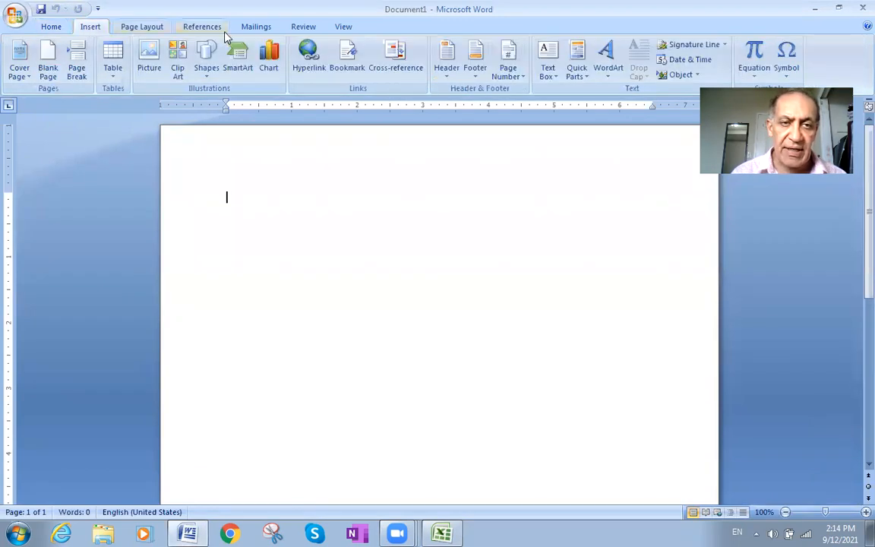
click(206, 64)
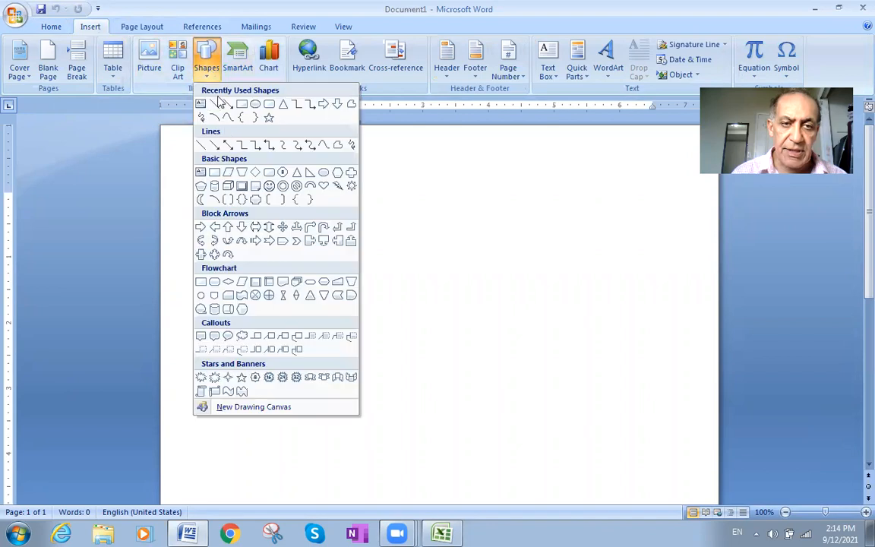
click(216, 104)
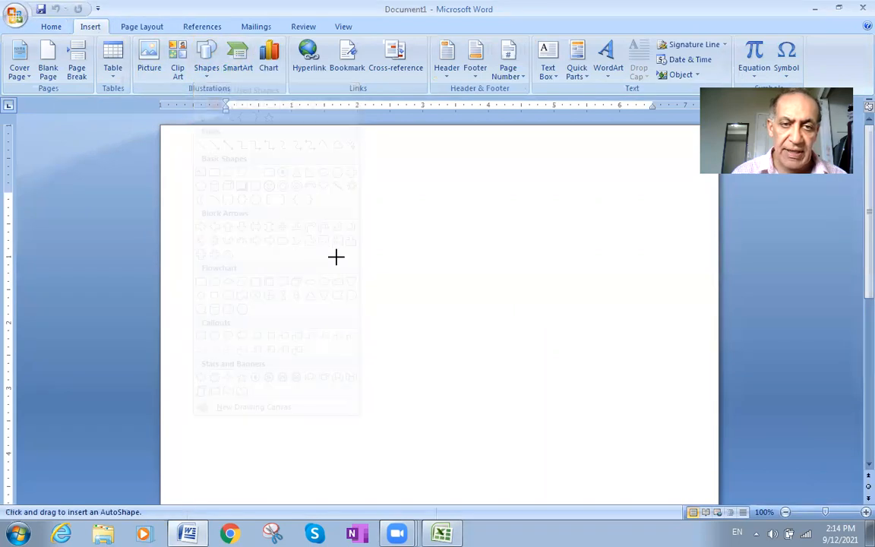
mouse_move(226, 200)
mouse_down()
mouse_move(370, 206)
mouse_move(644, 198)
mouse_up()
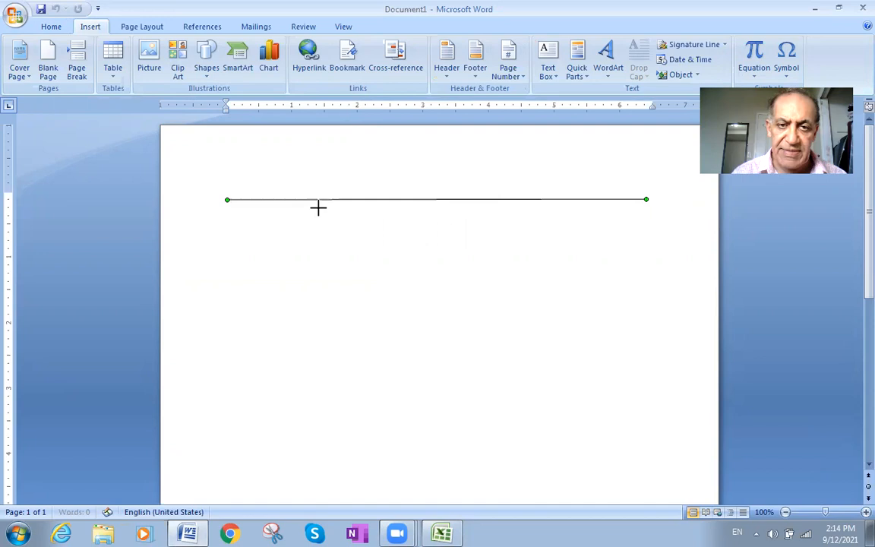
click(256, 209)
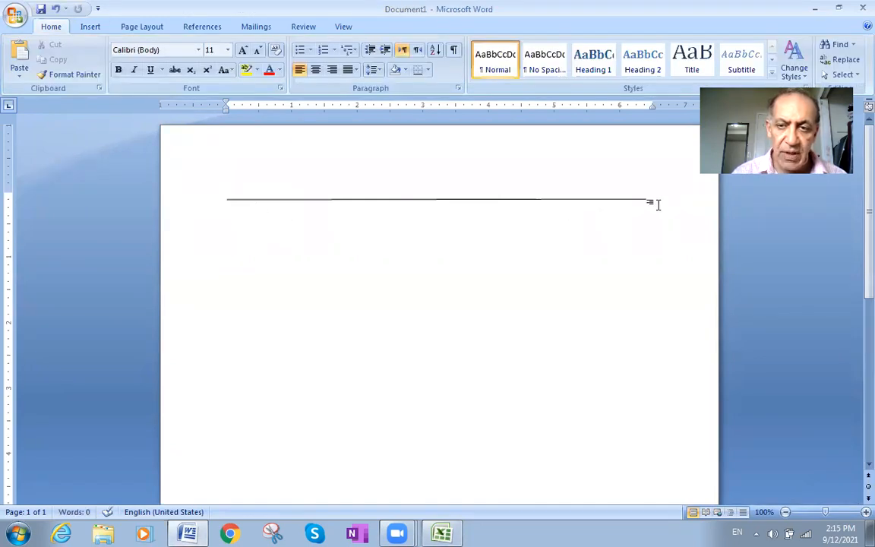
key(Return)
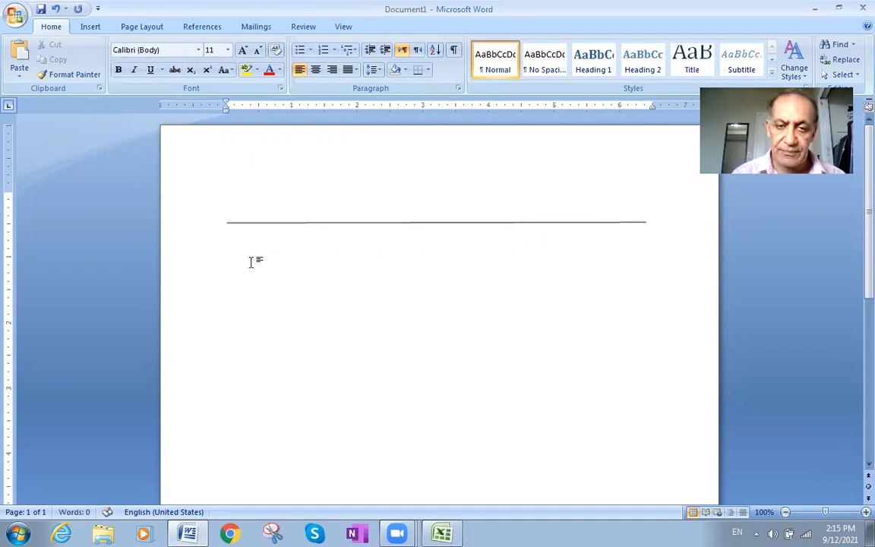
Enter the amounts 100000, 10000 and 10000 in a row directly beneath the horizontal line.
click(652, 244)
key(Return)
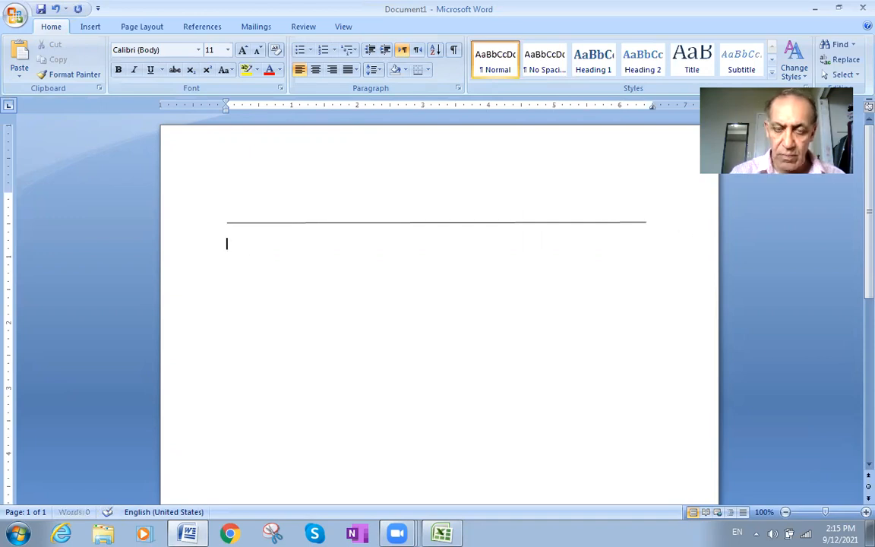
text(100000)
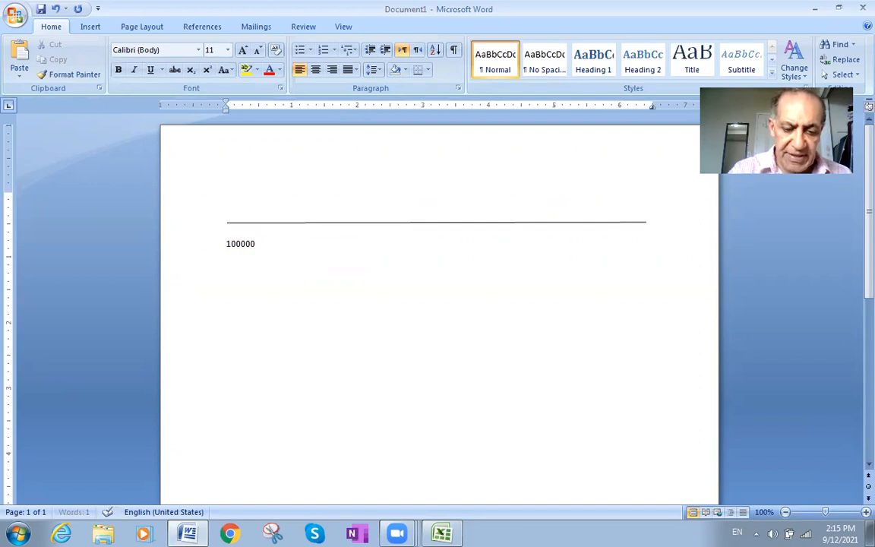
text( 100000)
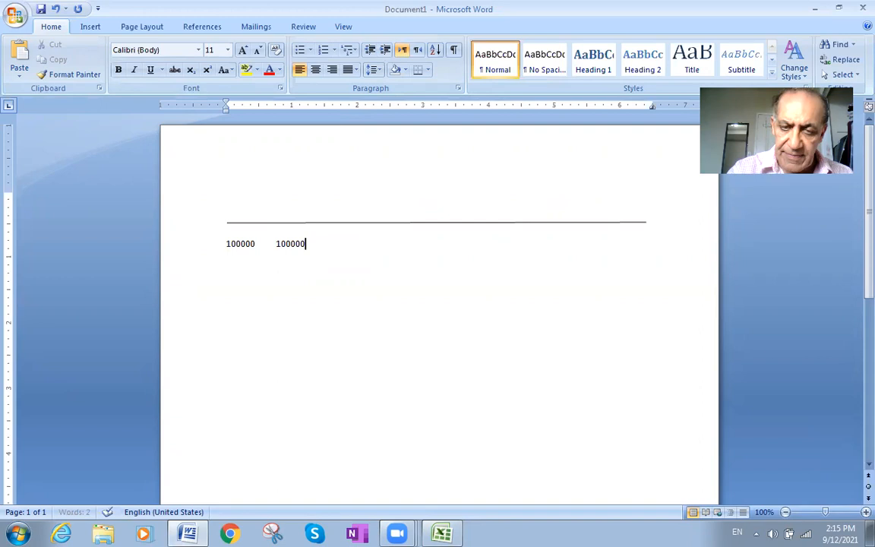
key(BackSpace)
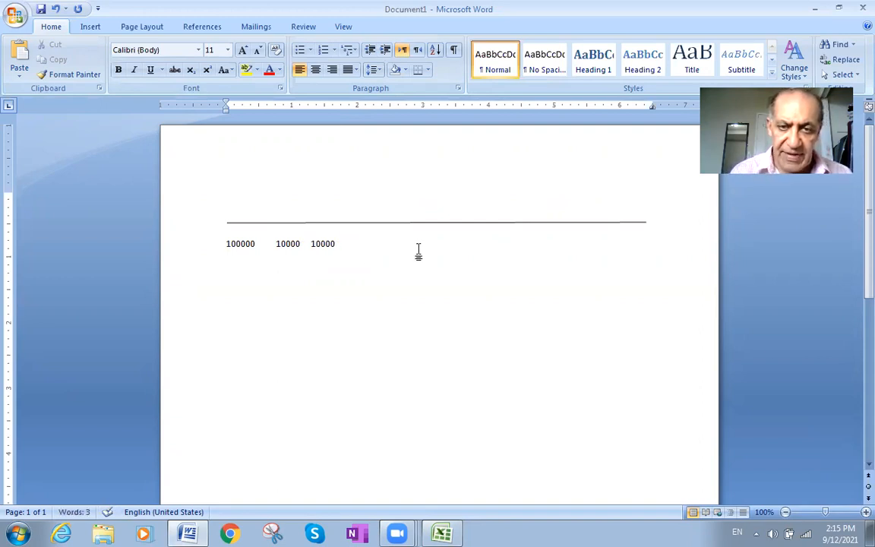
Indent the row of amounts beneath the line and space the three numbers out evenly, leaving room after the last one.
click(272, 243)
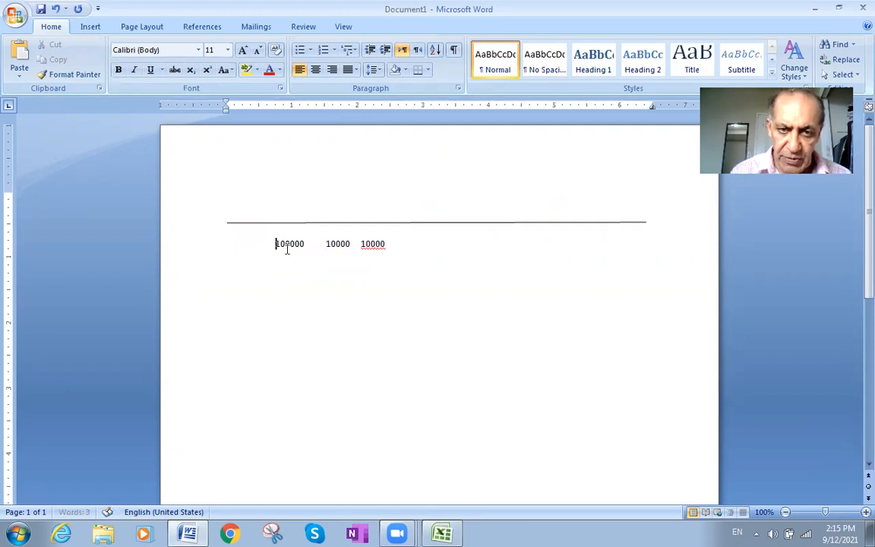
double_click(287, 249)
click(287, 250)
click(323, 245)
click(363, 244)
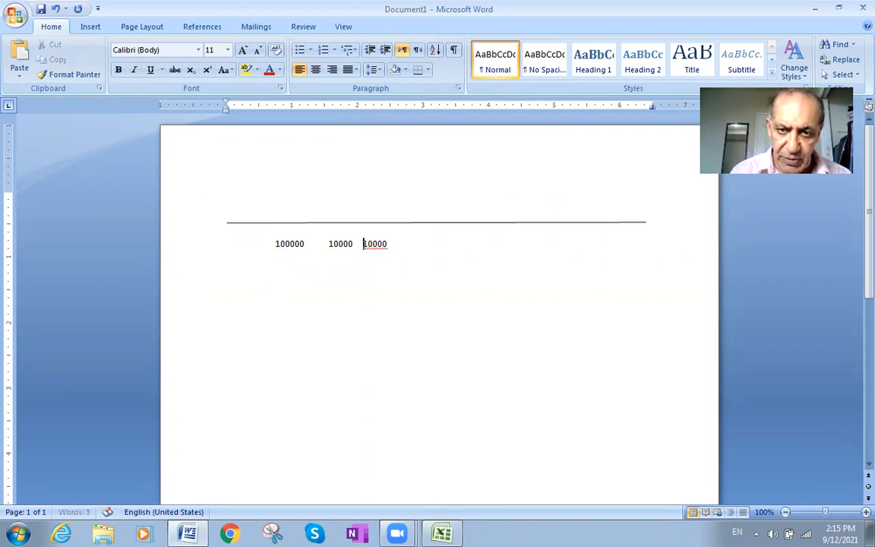
click(420, 248)
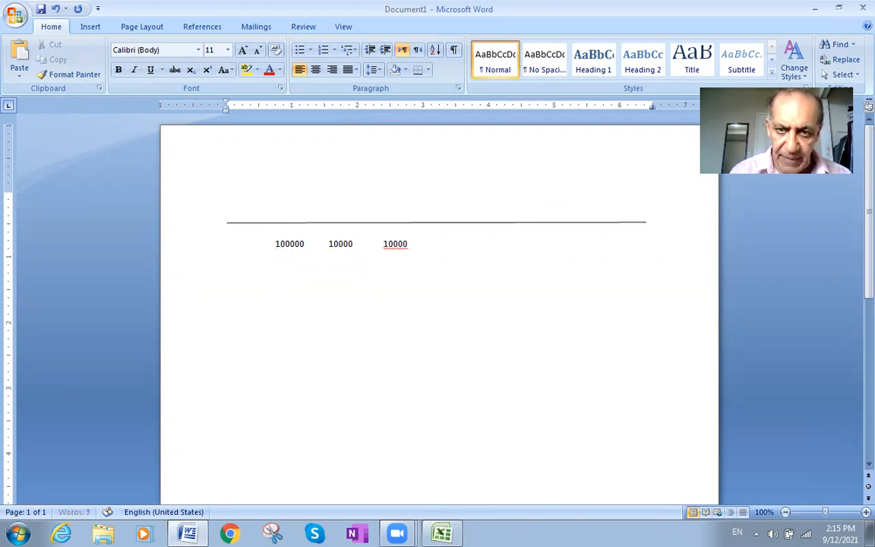
click(443, 246)
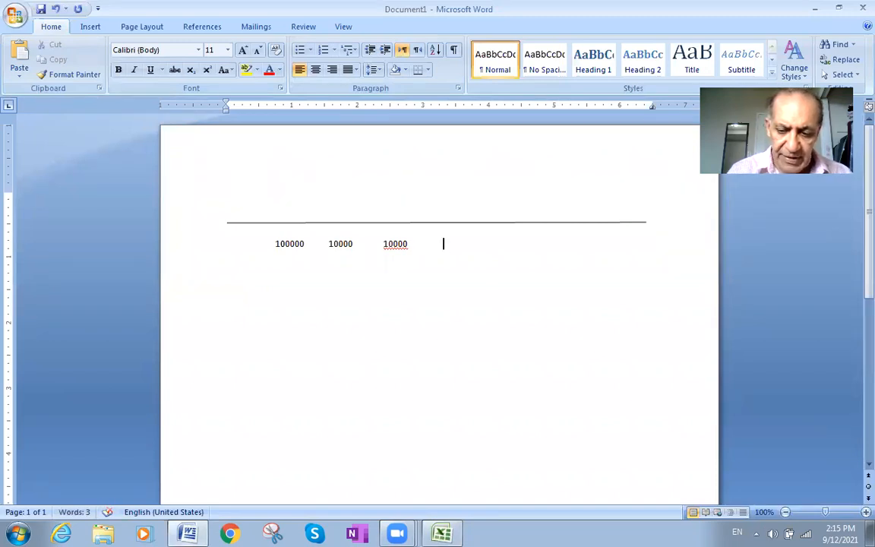
Add two more 10000 amounts to the row beneath the line, evenly spaced after the existing ones.
text(10000)
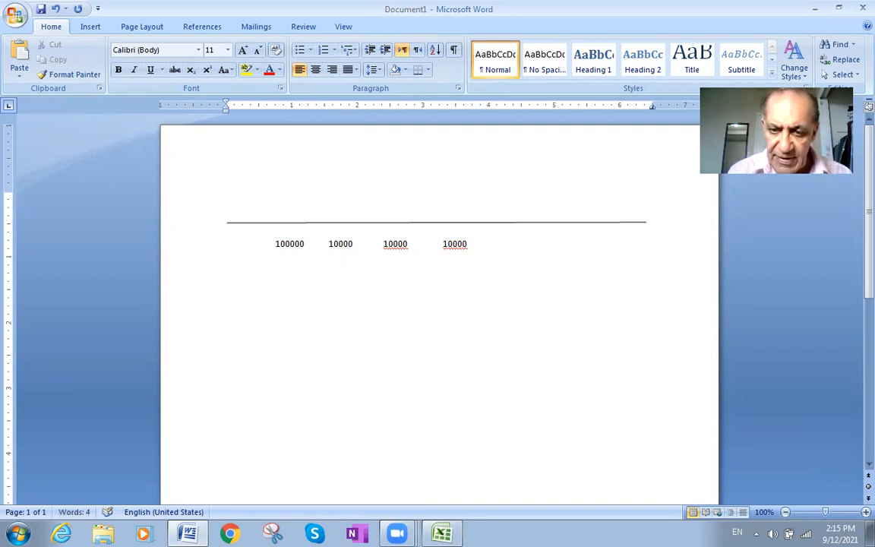
key(Tab)
text(10000)
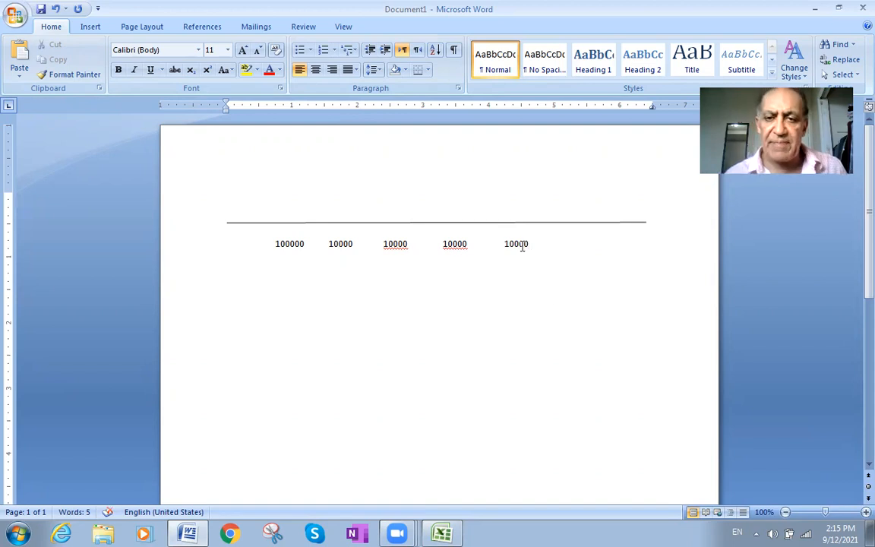
Format the whole row of five amounts as bold with a font size of 13.
drag(550, 240, 276, 243)
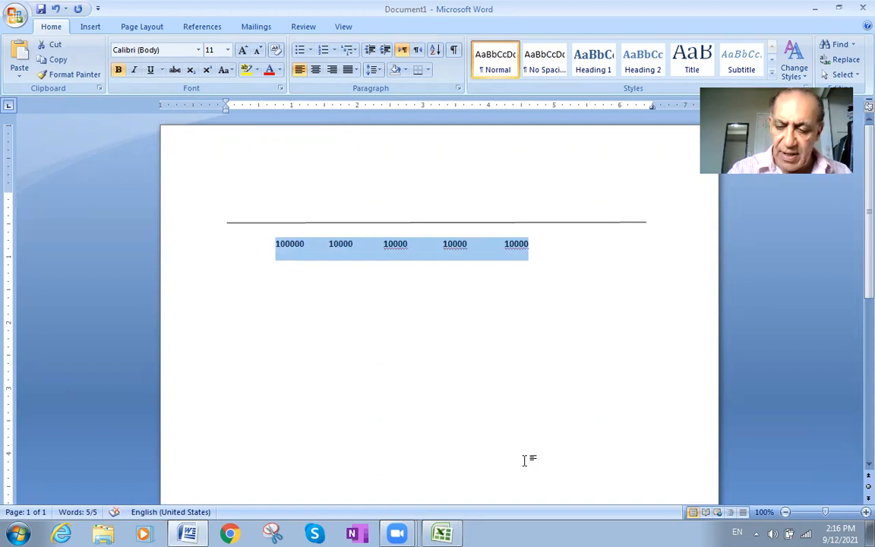
key(ctrl+bracketright)
key(ctrl+bracketright)
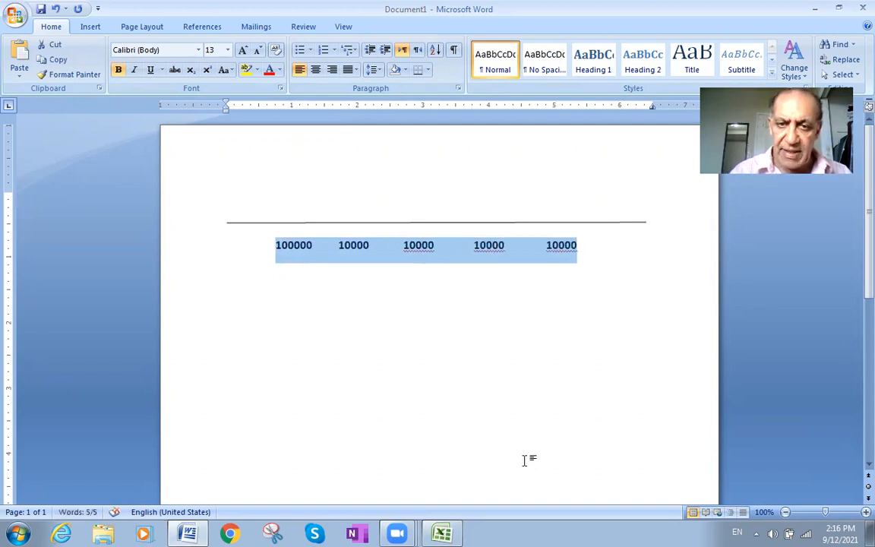
Insert the placeholder ???? at the very start of the row, beneath the beginning of the line.
click(558, 241)
click(646, 243)
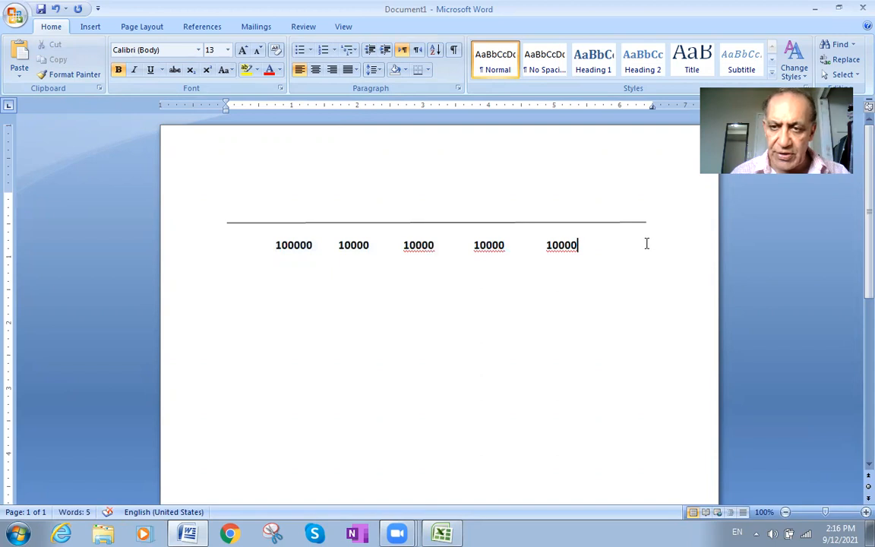
click(228, 237)
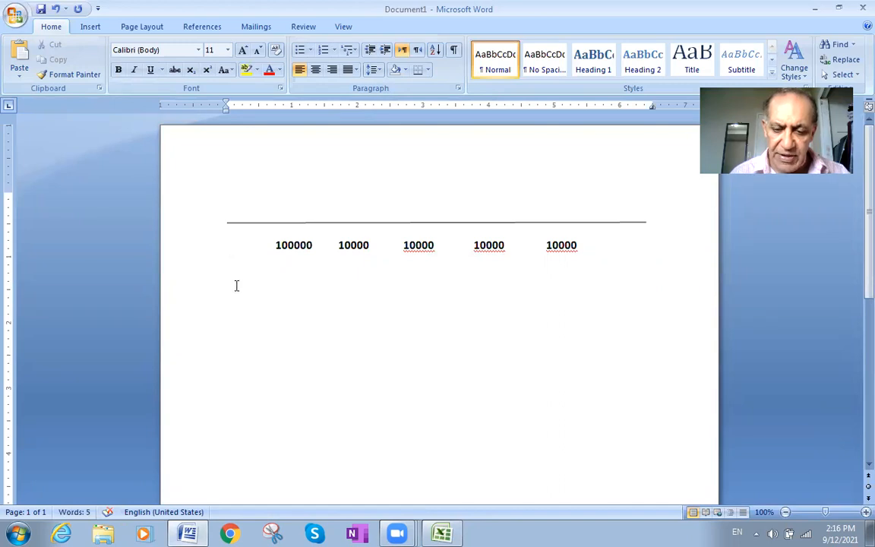
text(????)
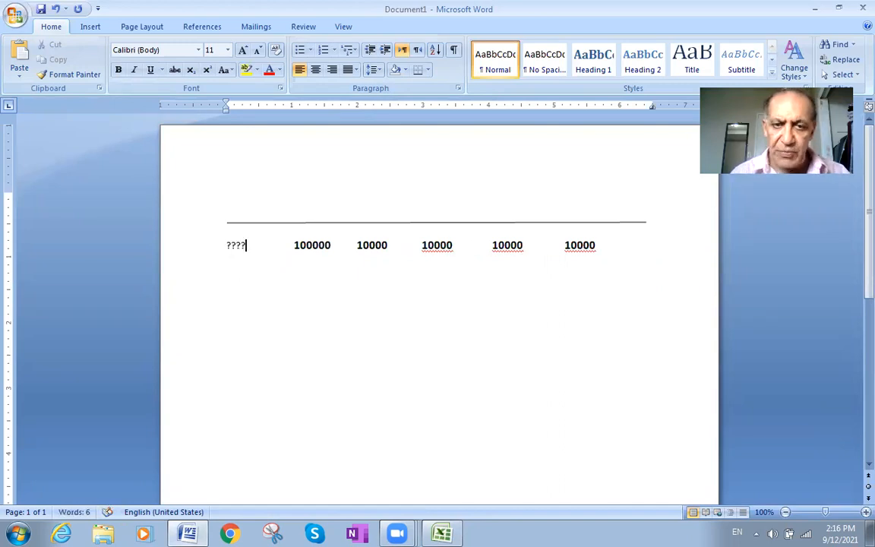
Examine the unknown value at the start of the timeline against each of the five amounts that follow it.
double_click(308, 242)
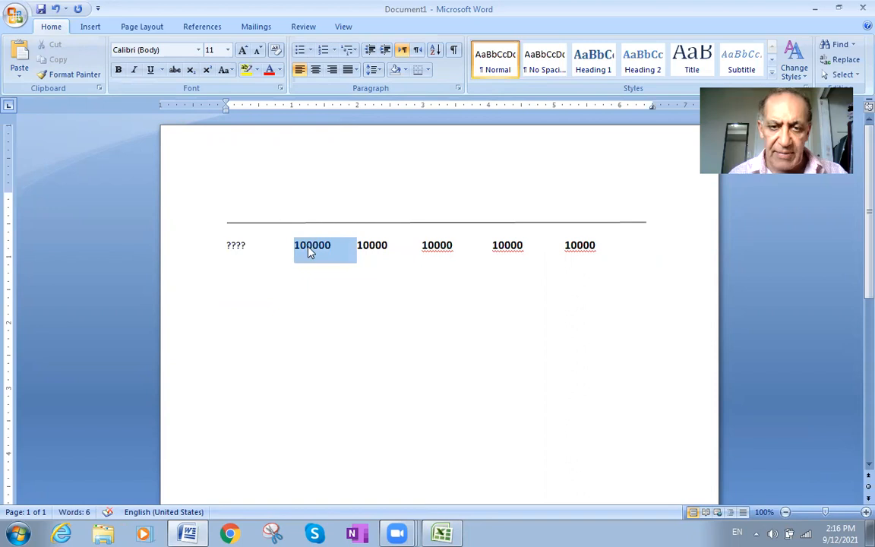
click(308, 244)
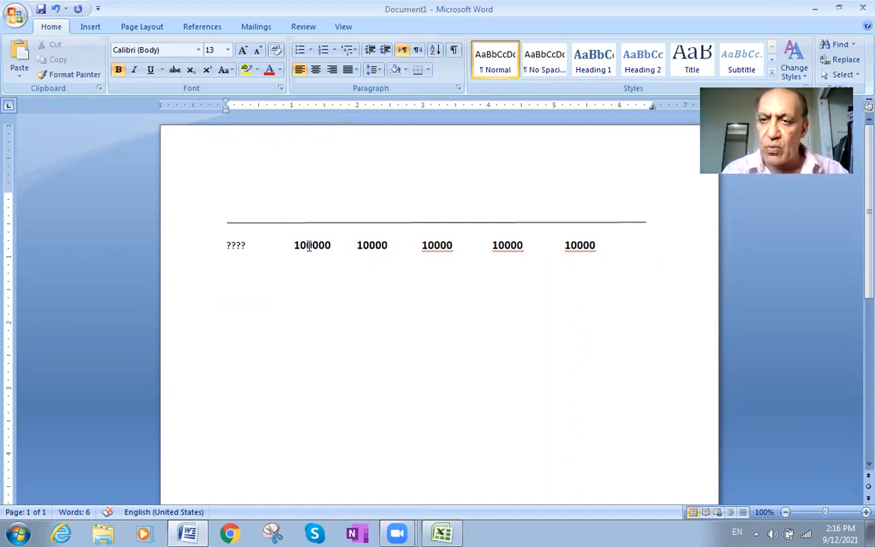
double_click(237, 246)
click(240, 261)
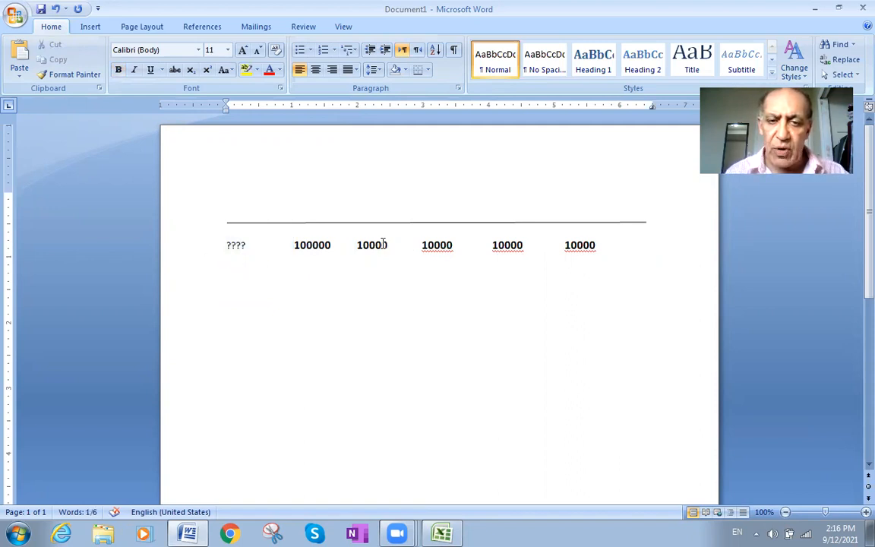
double_click(383, 244)
click(229, 245)
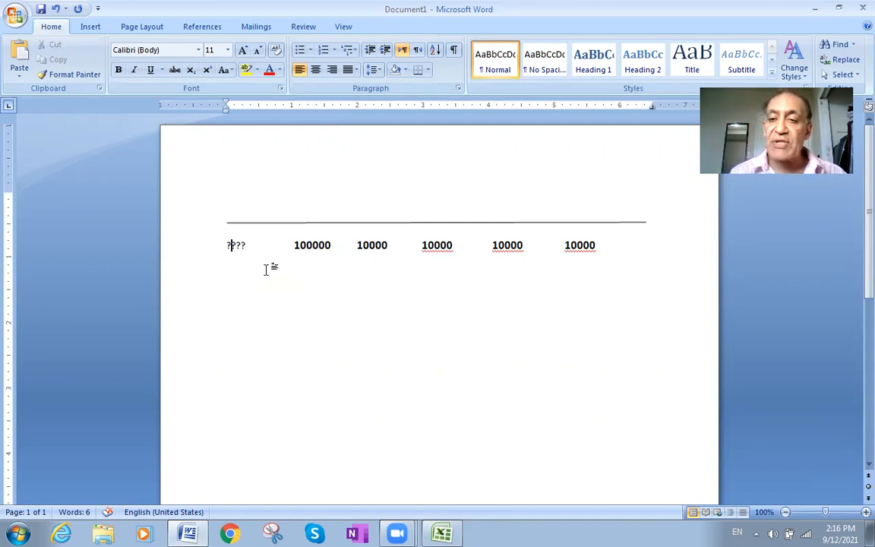
double_click(591, 245)
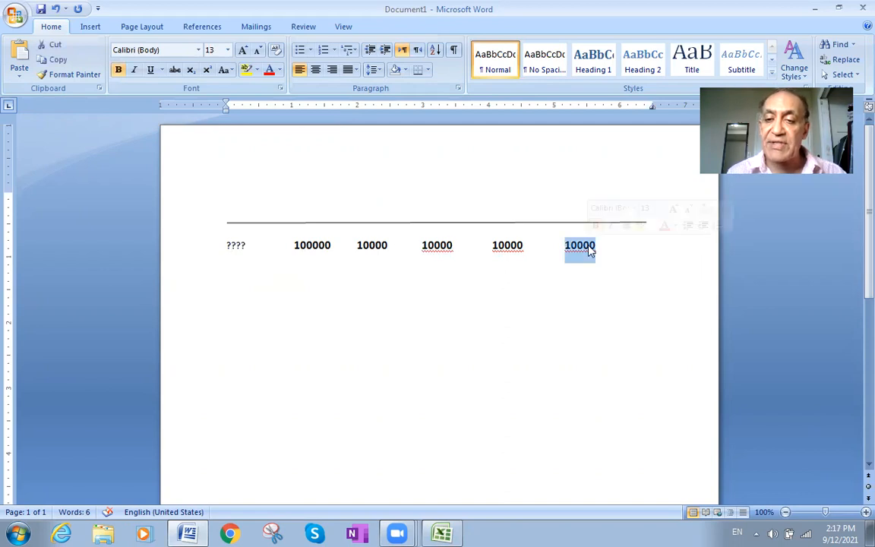
drag(303, 244, 361, 244)
double_click(361, 244)
drag(425, 243, 499, 244)
double_click(500, 244)
double_click(588, 247)
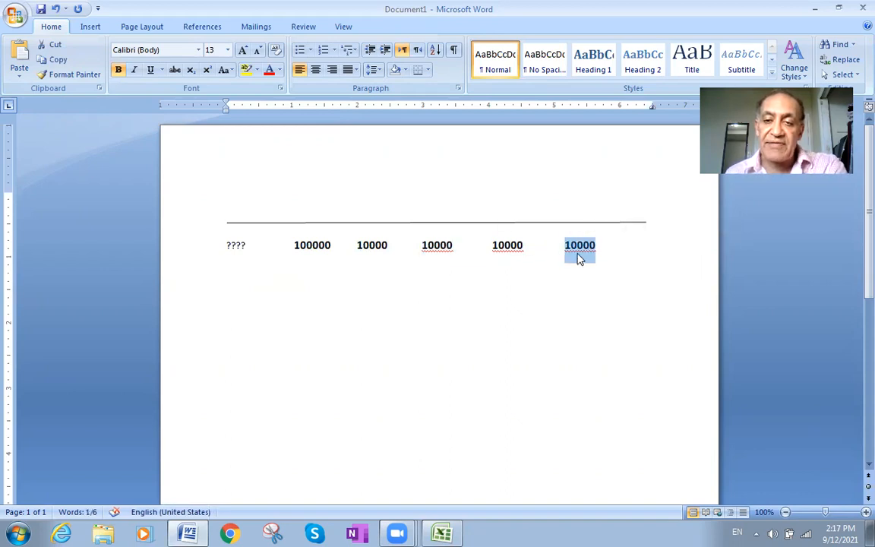
double_click(234, 247)
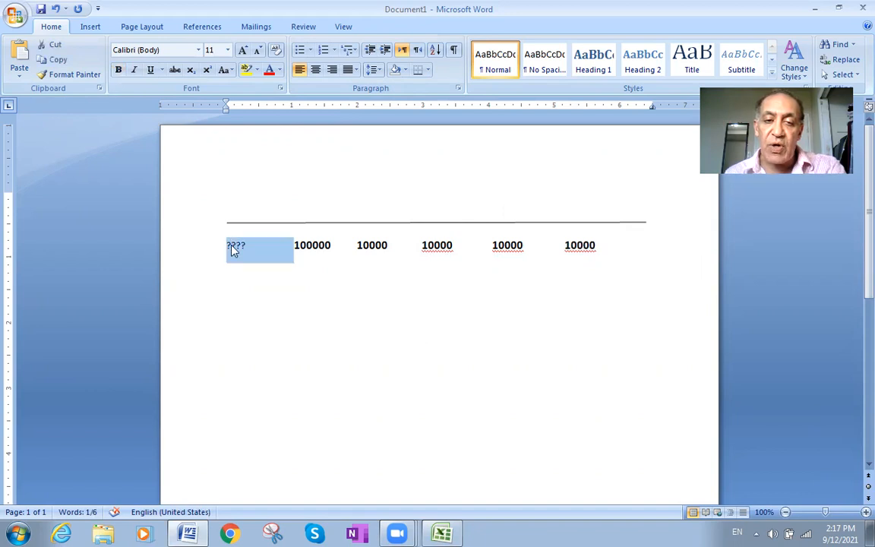
click(234, 251)
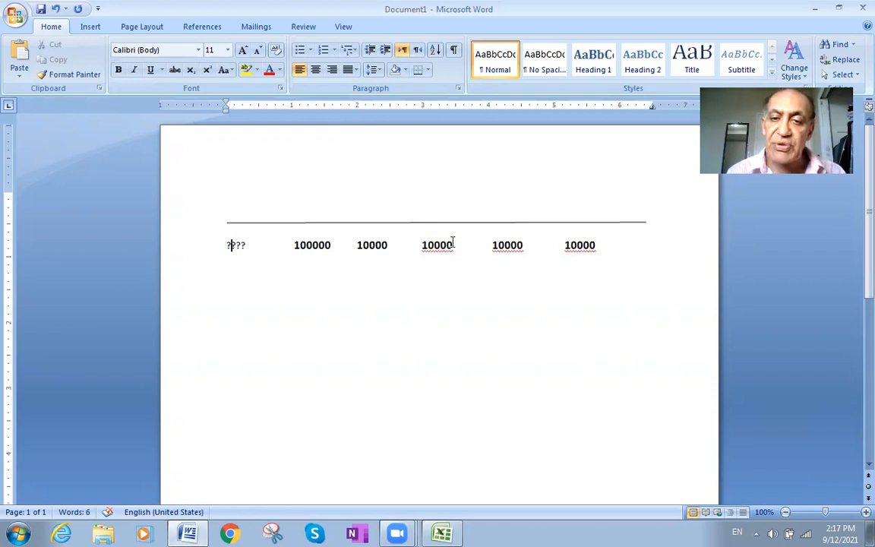
double_click(296, 245)
click(380, 245)
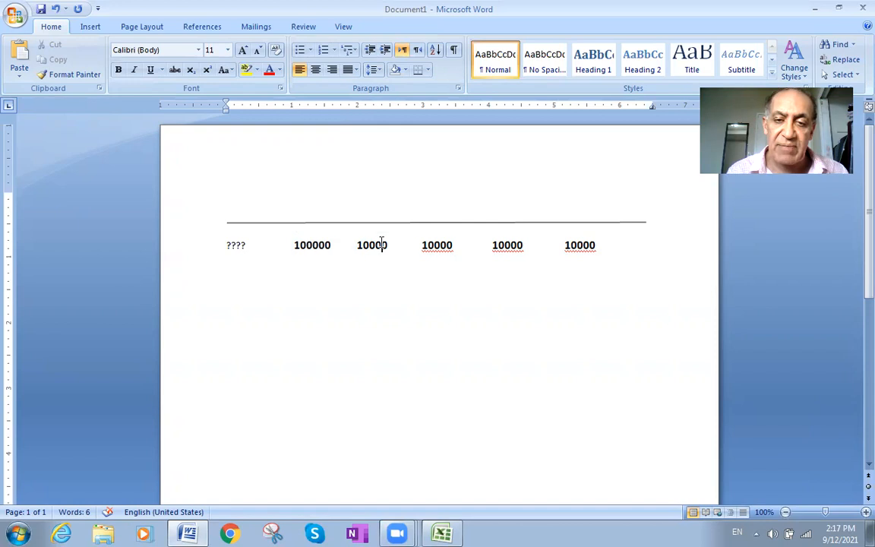
double_click(501, 246)
click(580, 245)
double_click(580, 246)
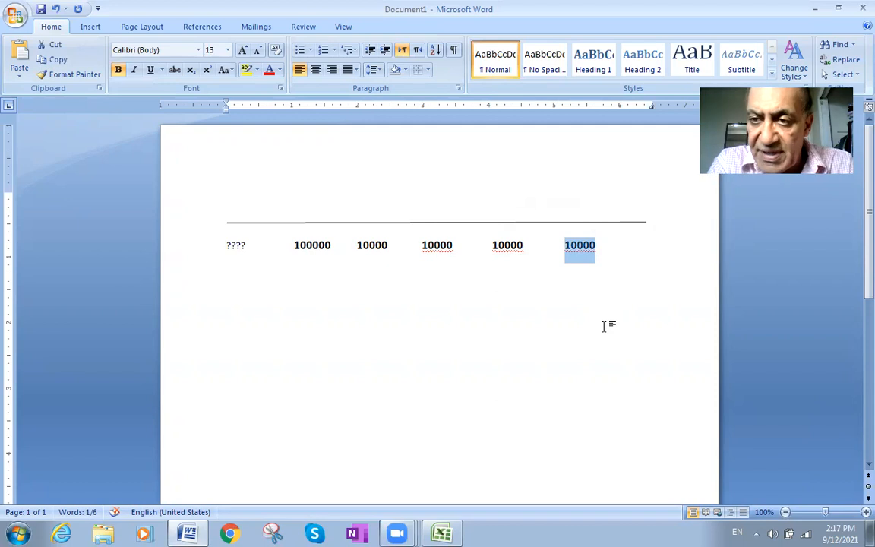
double_click(234, 245)
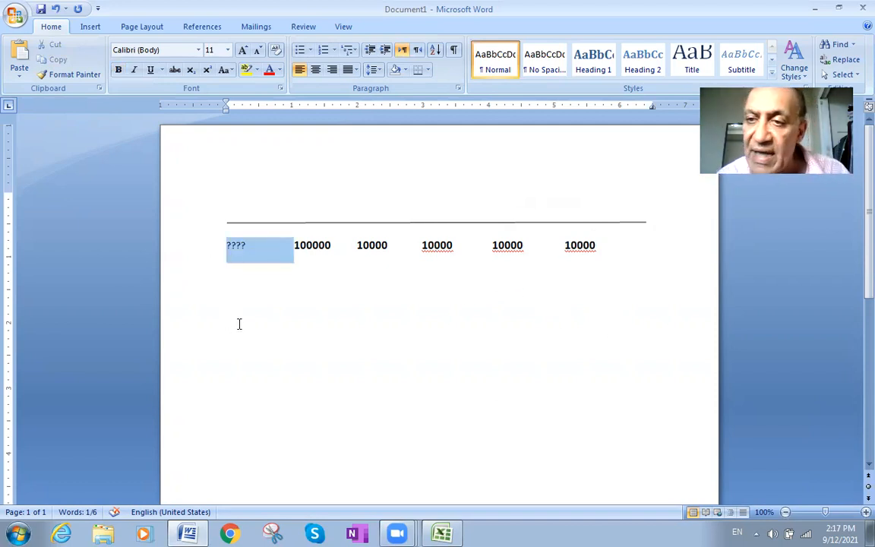
click(238, 323)
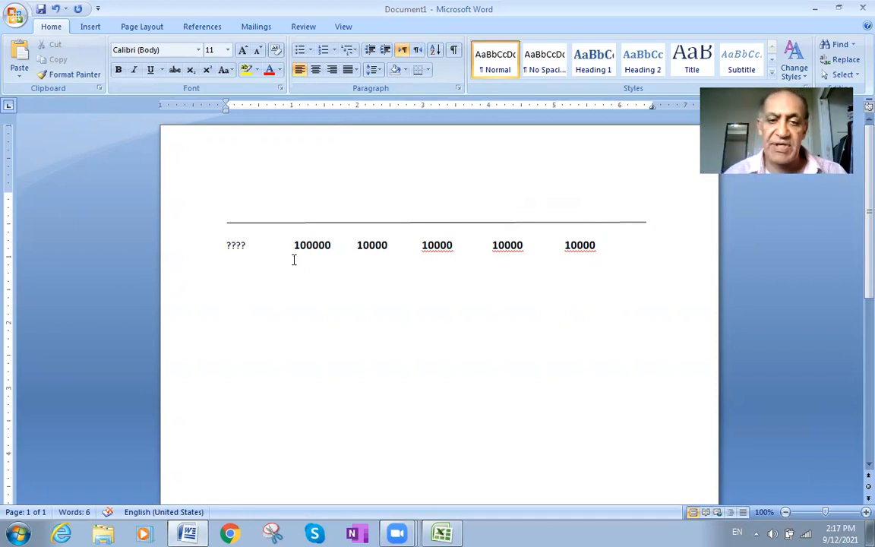
click(377, 251)
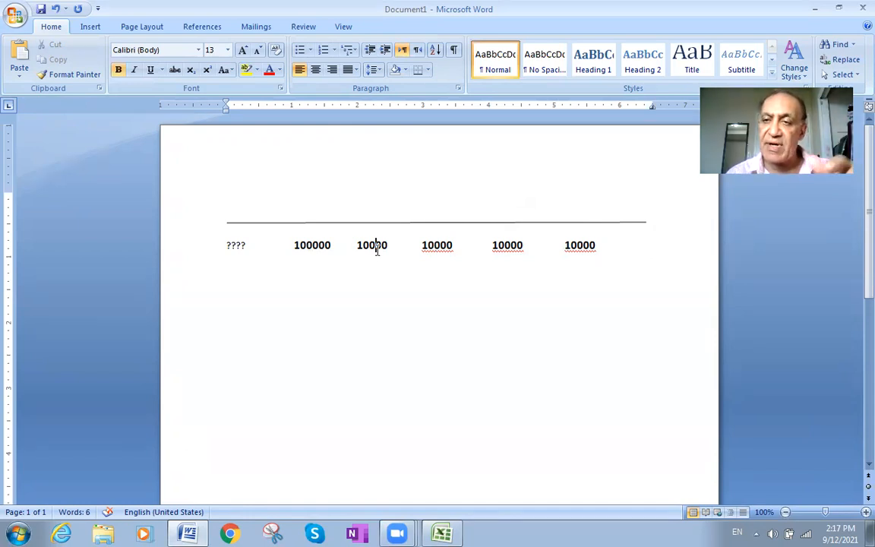
double_click(438, 253)
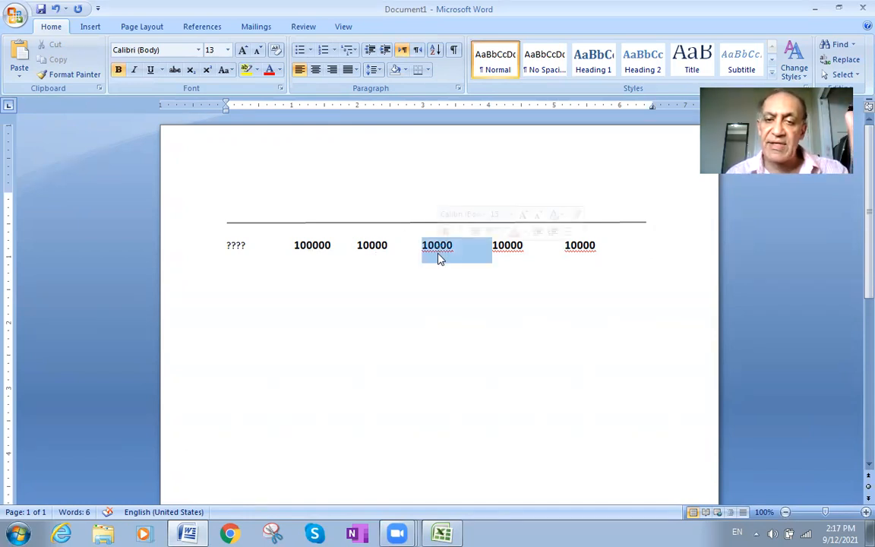
click(430, 362)
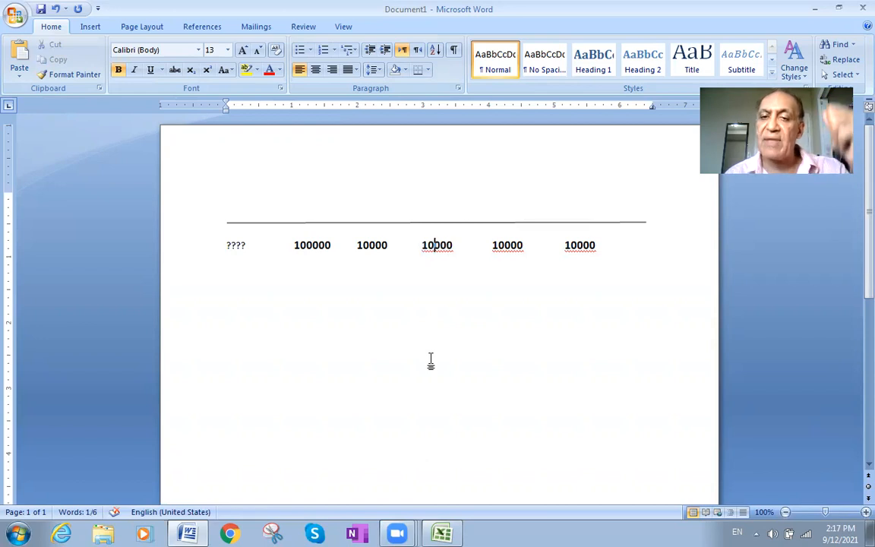
double_click(508, 251)
click(488, 369)
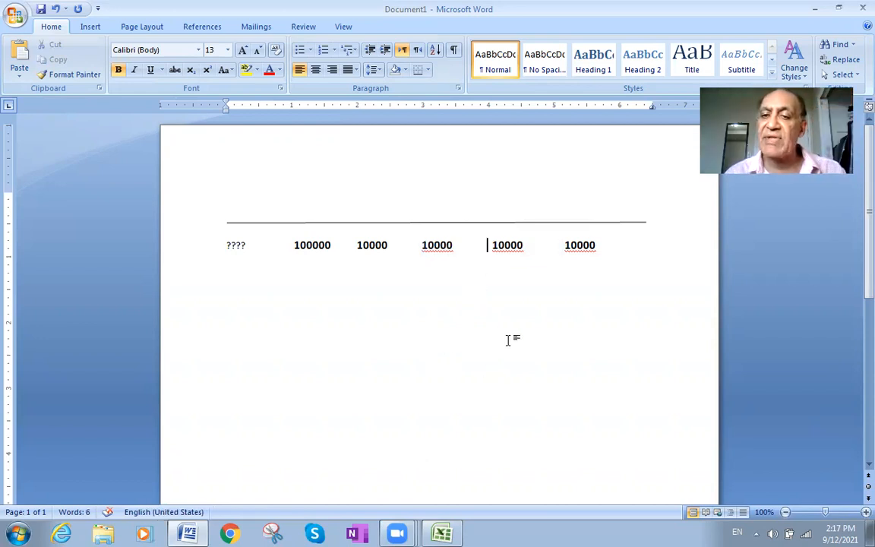
double_click(581, 251)
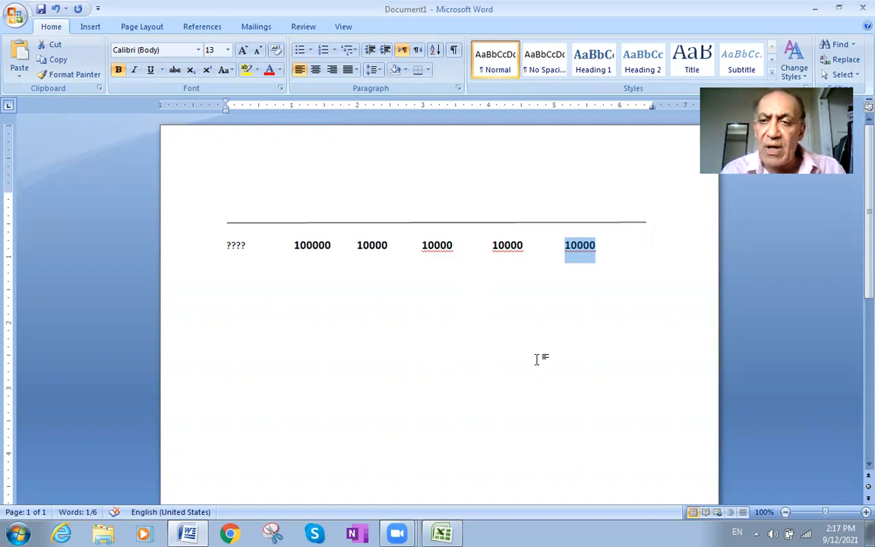
click(634, 226)
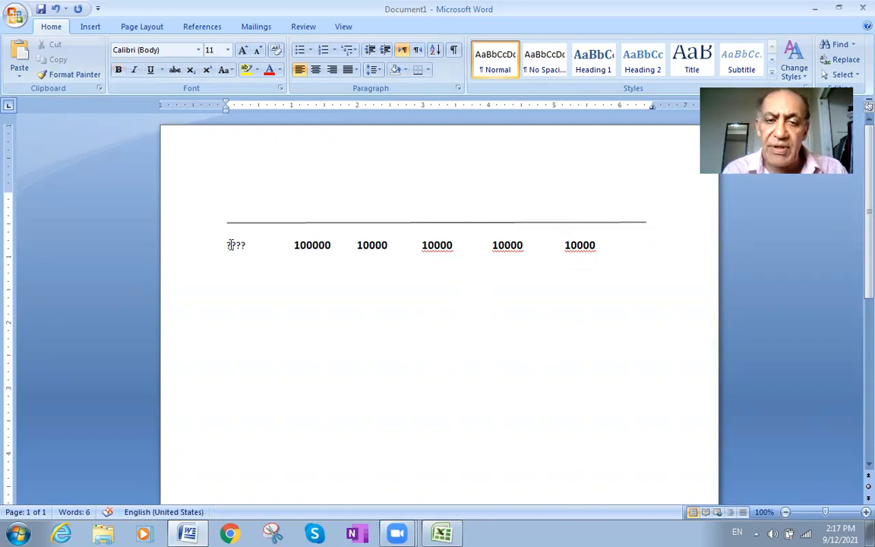
double_click(229, 244)
click(223, 270)
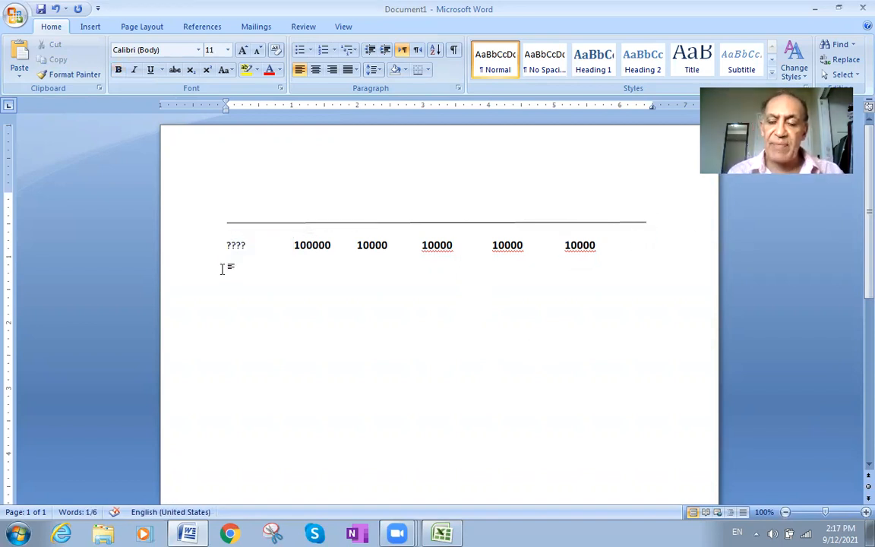
Add the text "INTEREST RATE = 5%" three paragraphs below the row of amounts, and start a new line two paragraphs beneath it.
click(599, 244)
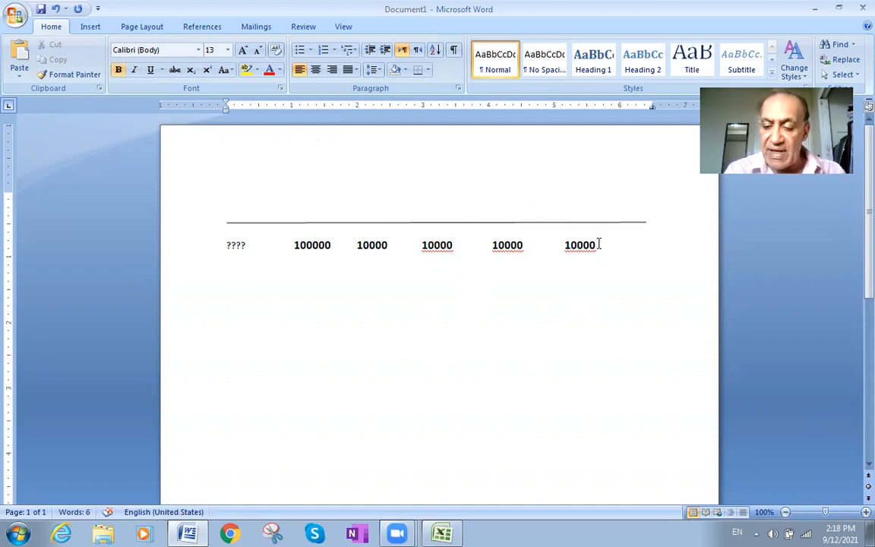
key(Return)
key(Return)
key(Return)
text(INTER)
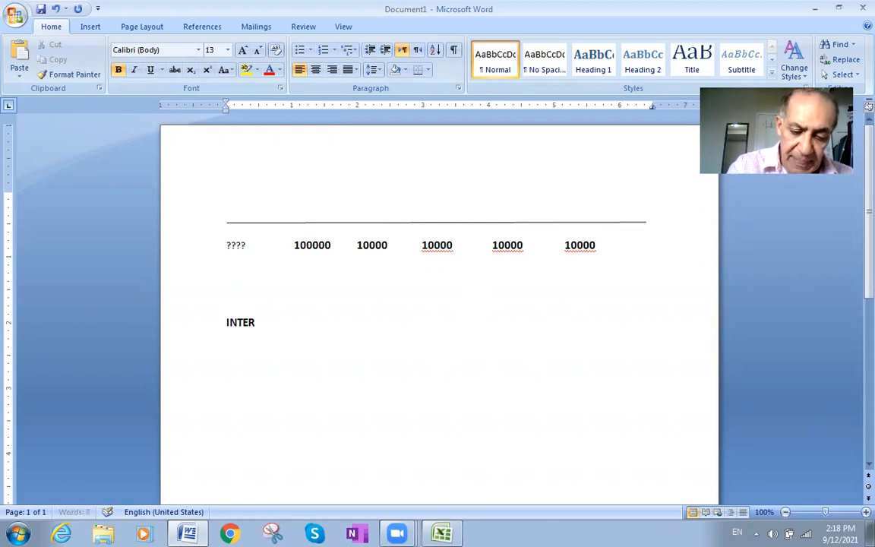
text(EST RATE =)
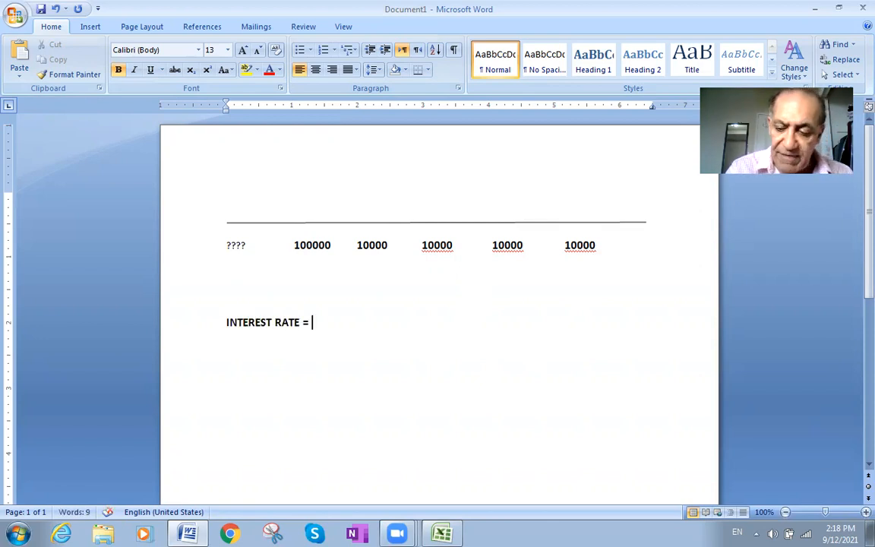
text( 5%)
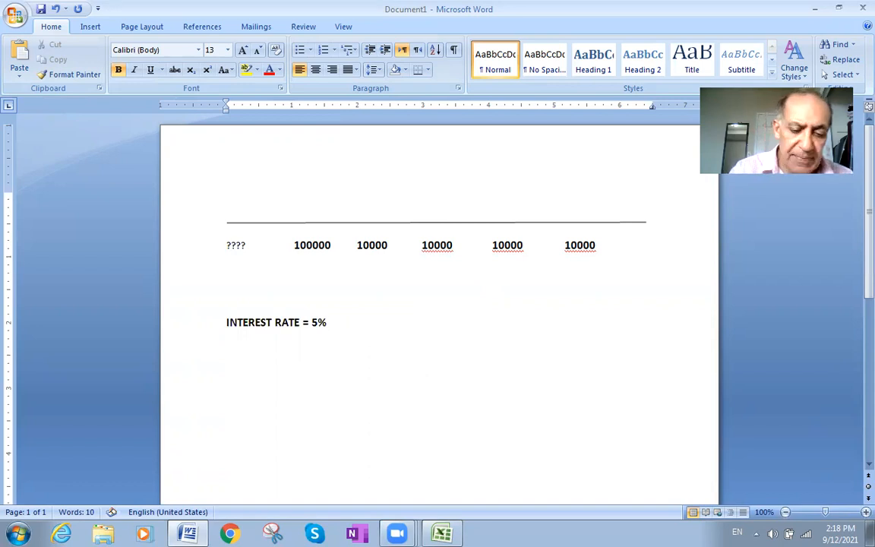
key(Return)
key(Return)
text(n)
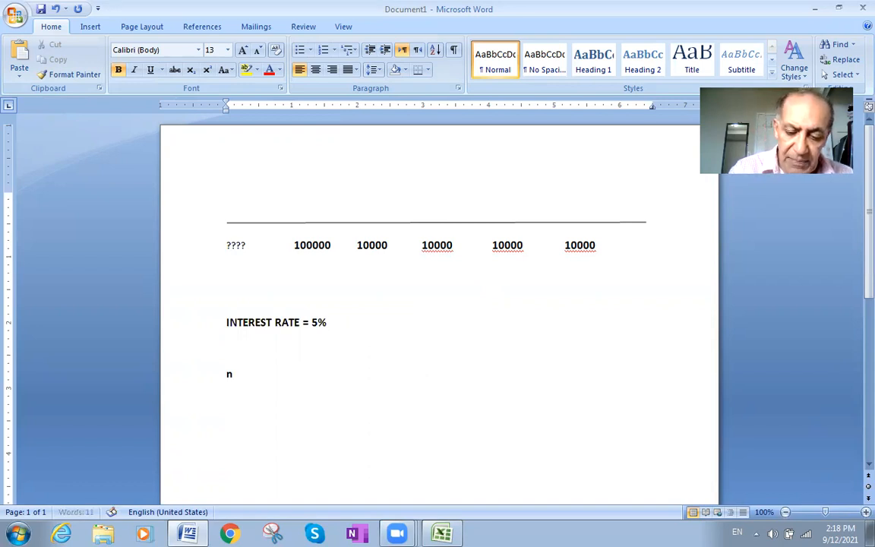
text(pv)
key(BackSpace)
key(BackSpace)
key(BackSpace)
key(BackSpace)
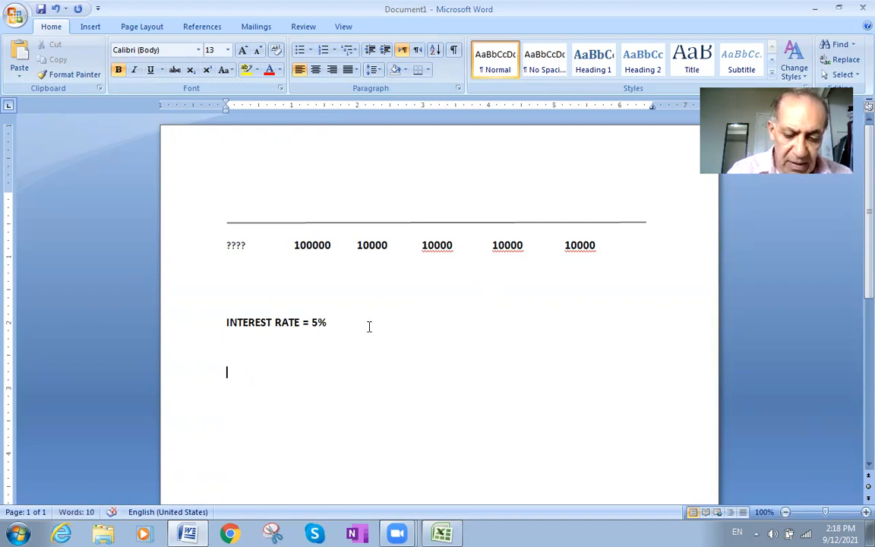
Write the line "NPV ?=THE VALUE OF THOSE AMOUNTS RIGHT NOW" beneath the interest rate.
text(NPV )
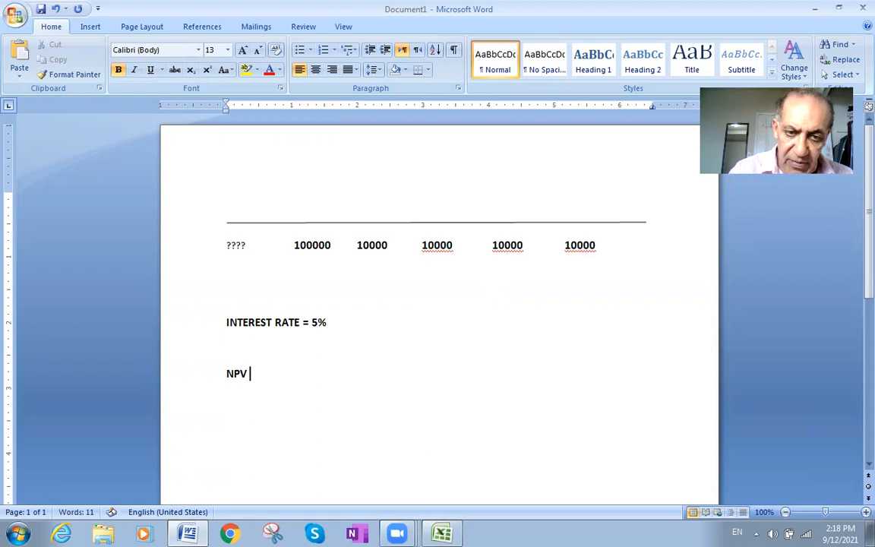
text(?)
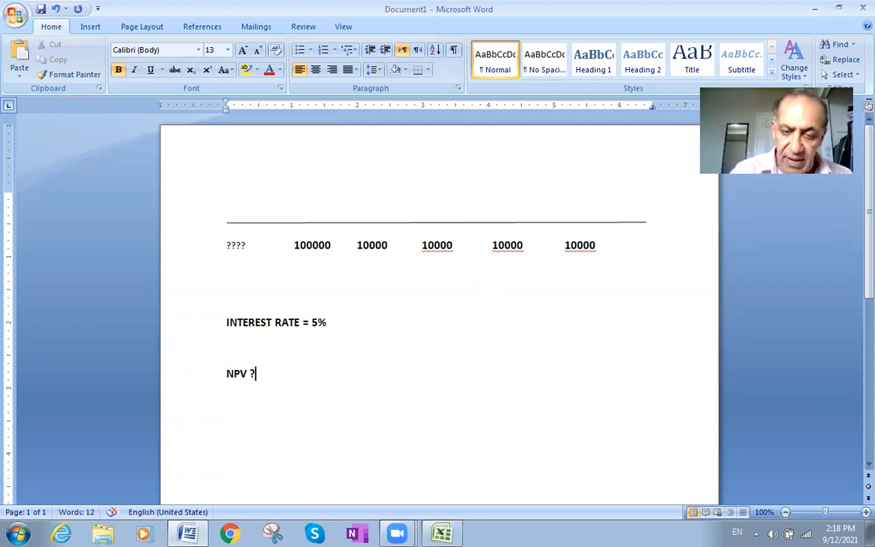
text(=THE)
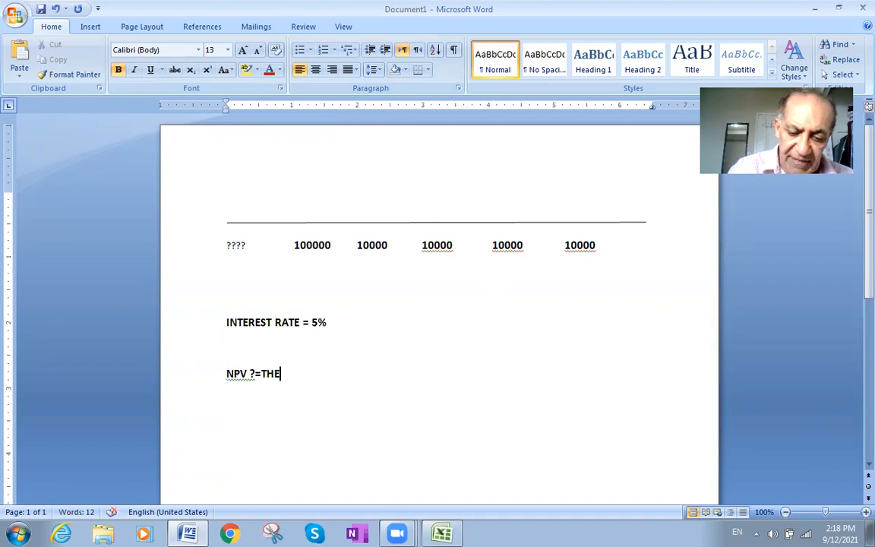
text( VALUE OF THOSE)
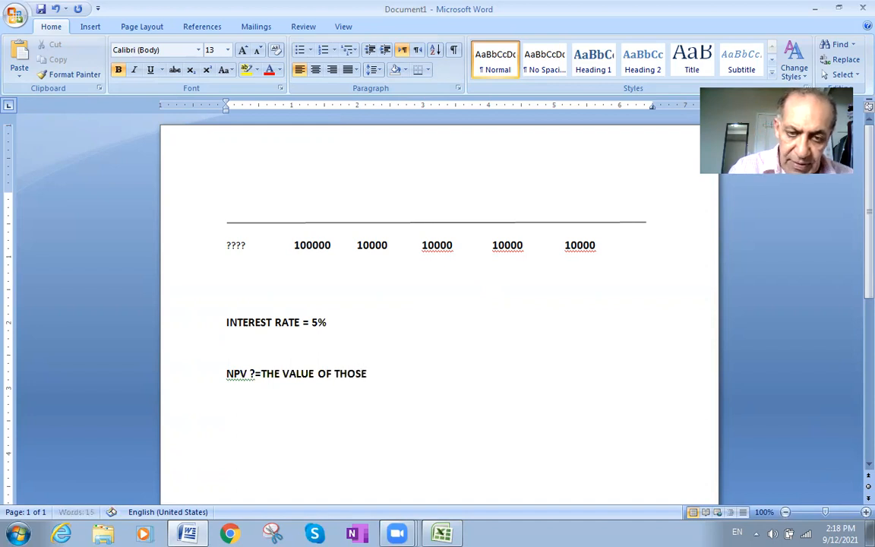
text( AMO)
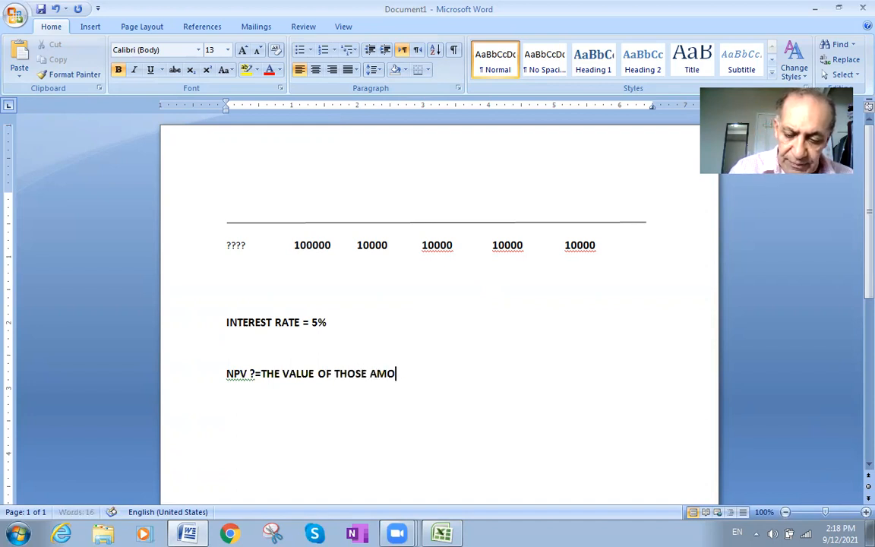
text(UNTS RIGHT)
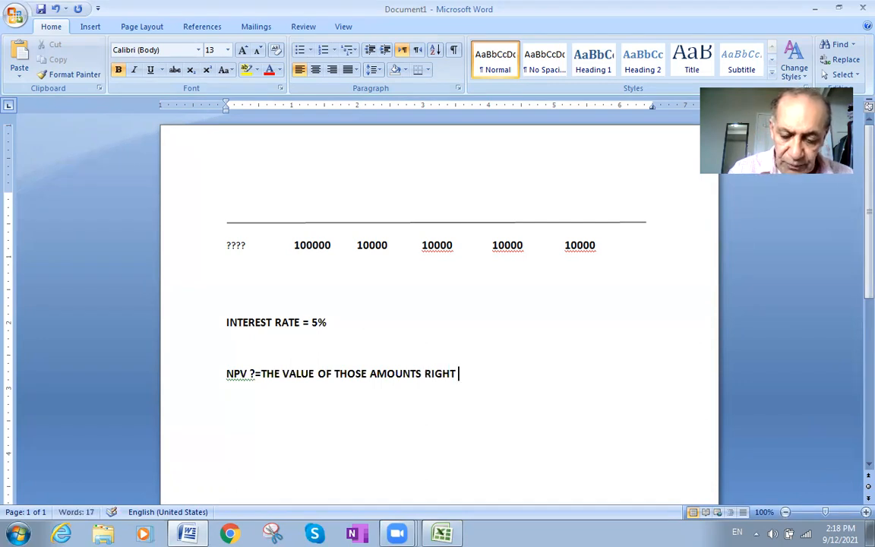
text( NOW)
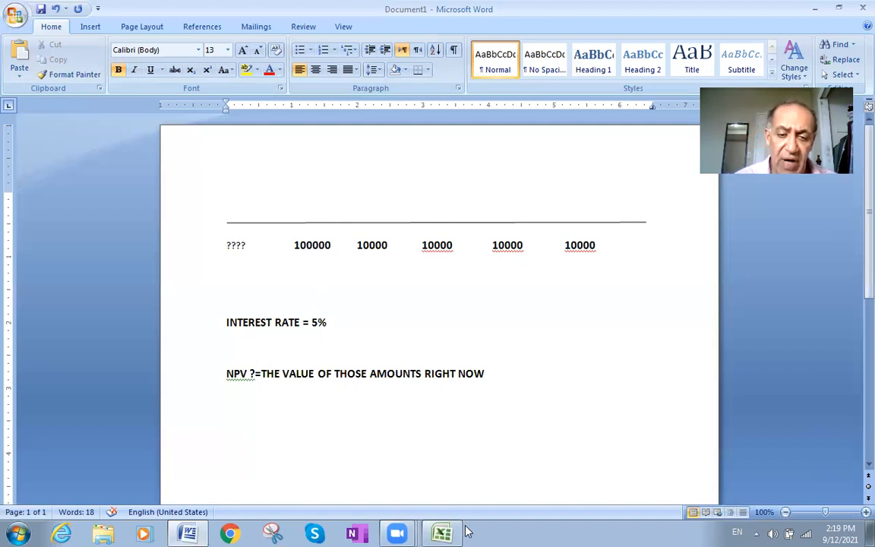
Minimize the Word and Excel windows, open Appendix_C_CITables (1).pdf from the desktop, and look through its compound interest factor tables.
click(814, 8)
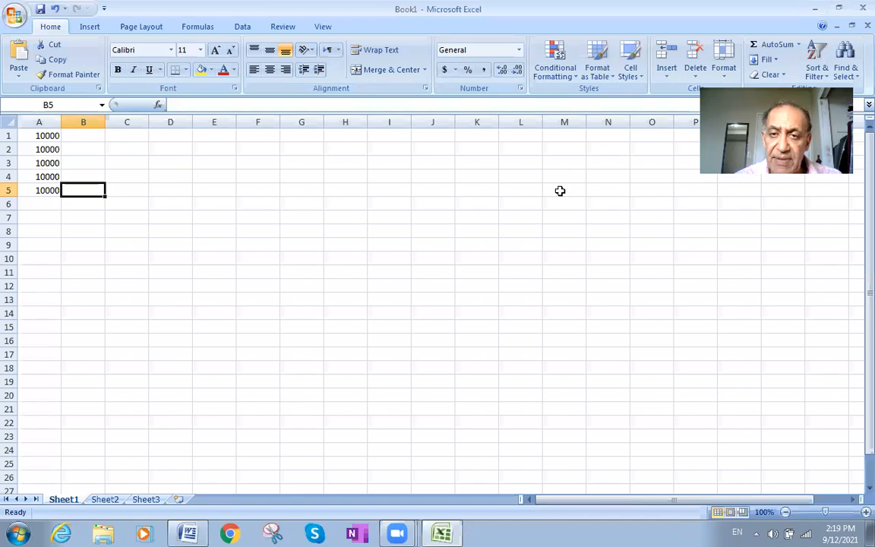
click(816, 9)
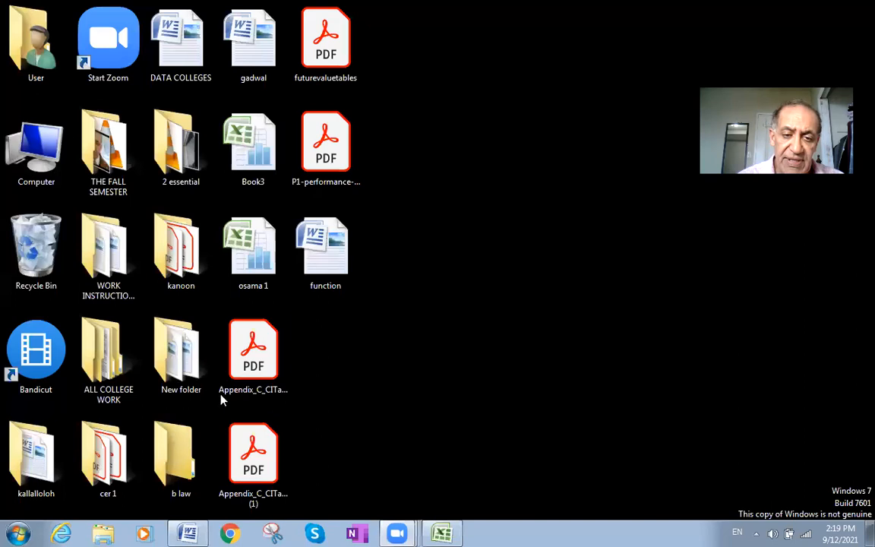
double_click(252, 448)
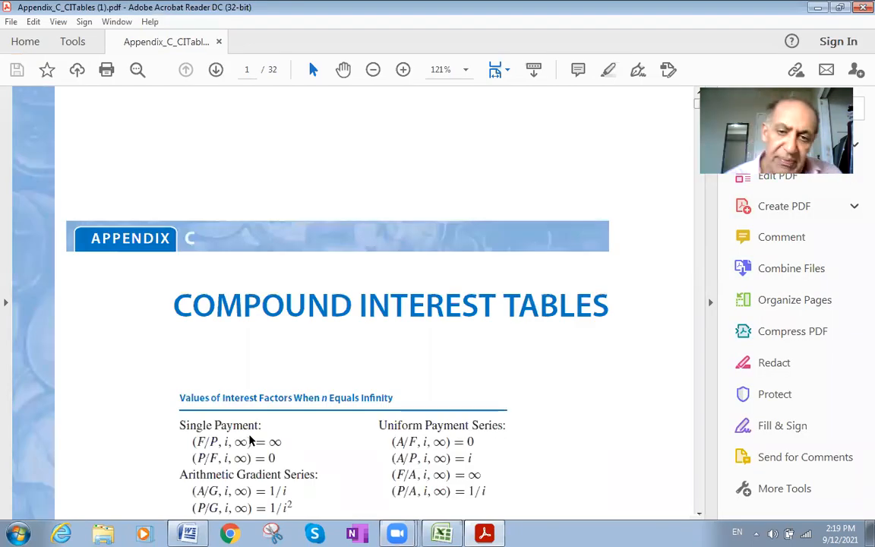
scroll(412, 309, down, 3)
scroll(394, 322, down, 15)
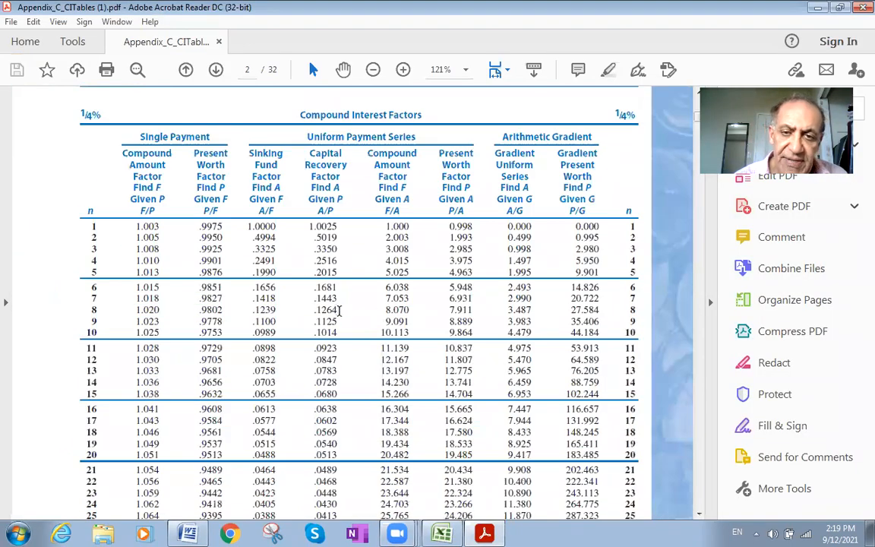
scroll(338, 312, down, 10)
scroll(338, 306, down, 20)
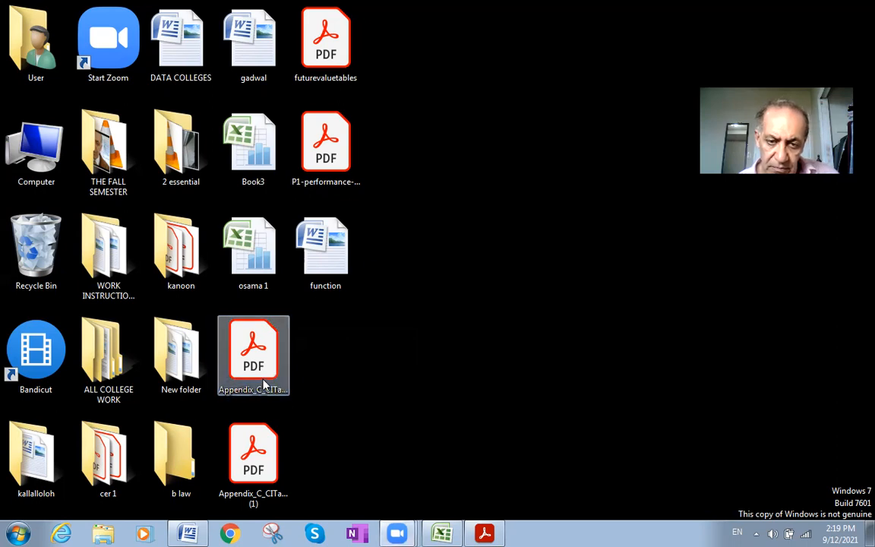
Open the other copy, Appendix_C_CITables.pdf, and close both compound interest table documents.
double_click(264, 386)
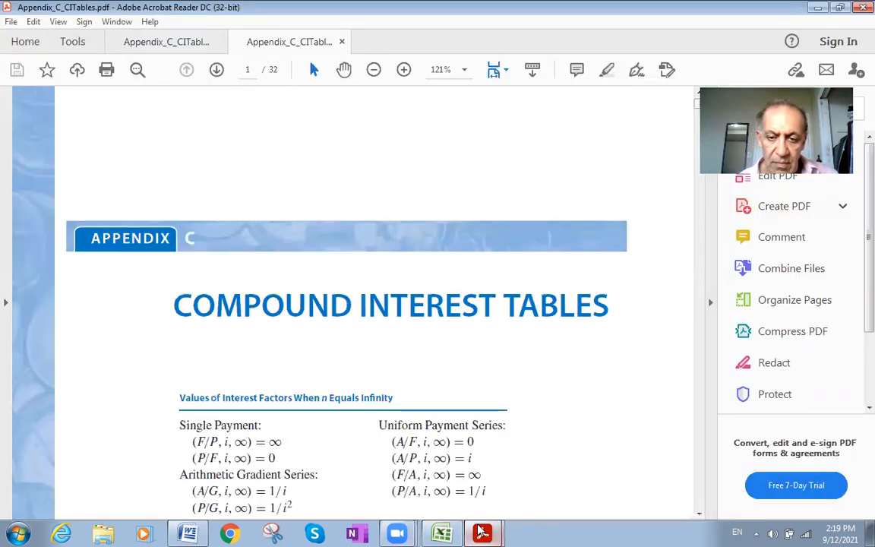
mouse_move(484, 534)
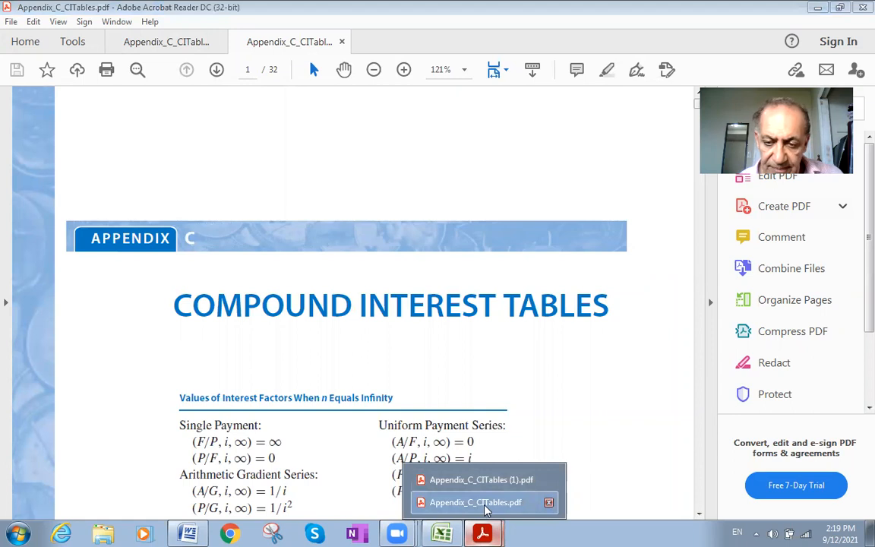
click(548, 503)
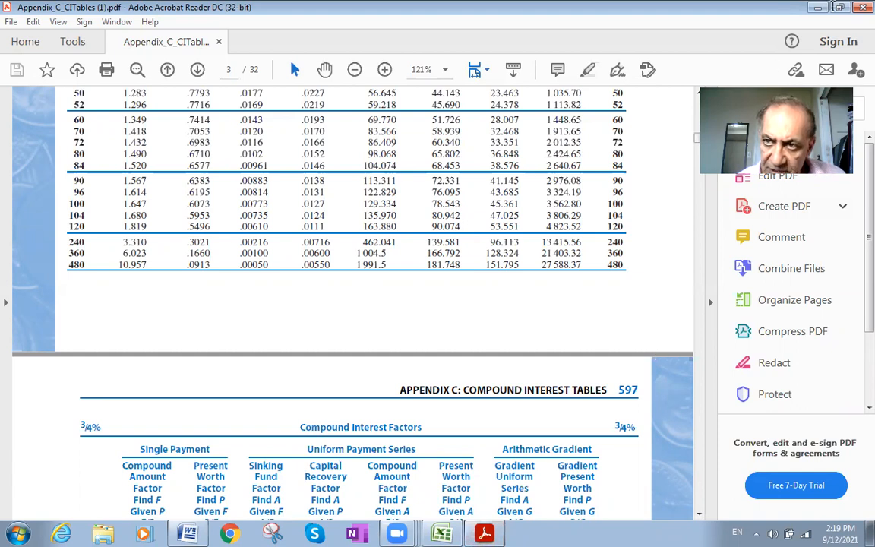
click(863, 7)
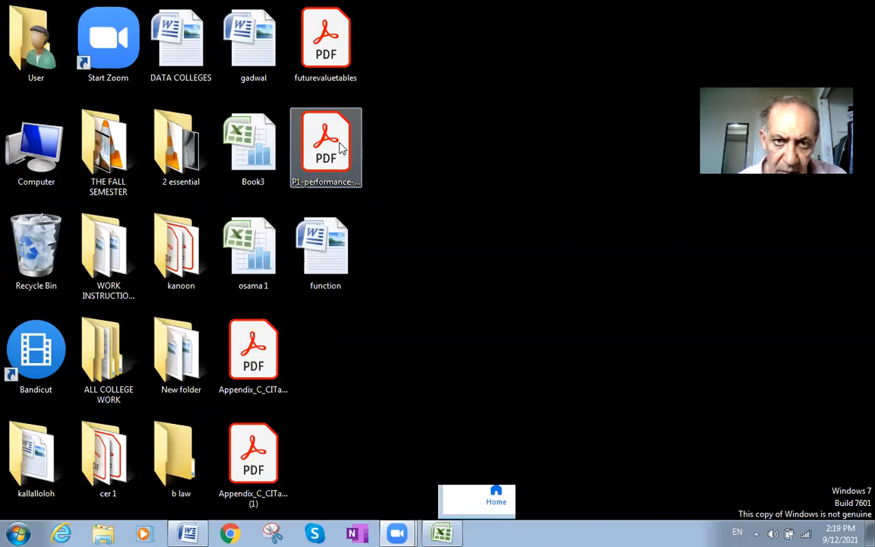
Open futurevaluetables.pdf from the desktop, look through its present and future value tables to the end, and minimize the window.
click(348, 68)
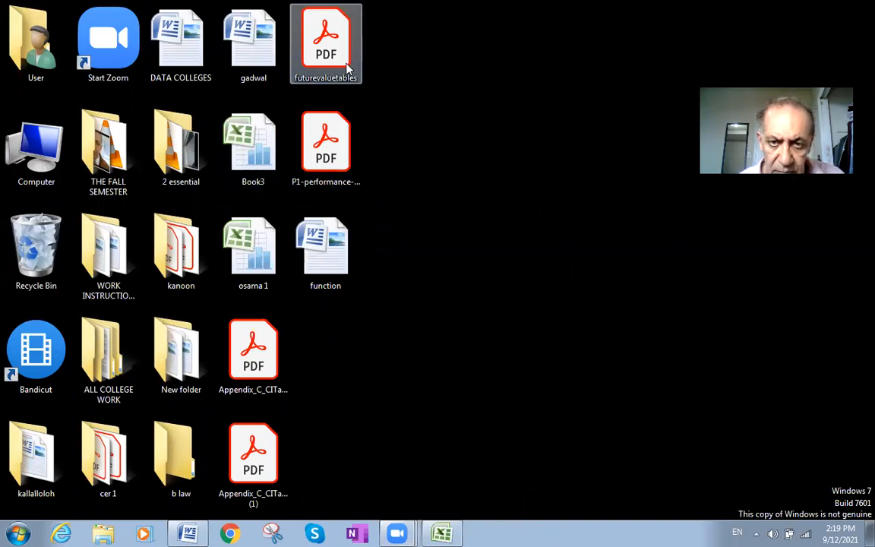
double_click(348, 69)
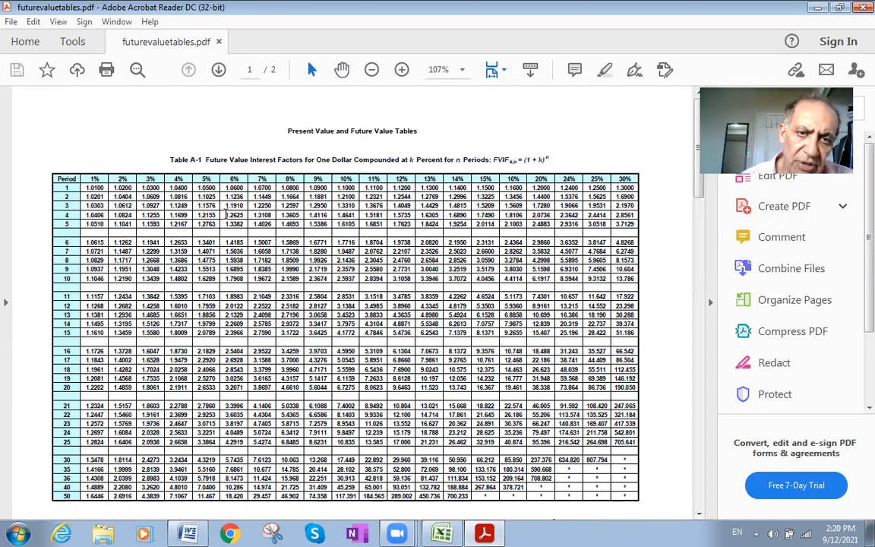
scroll(231, 179, down, 10)
scroll(238, 206, down, 20)
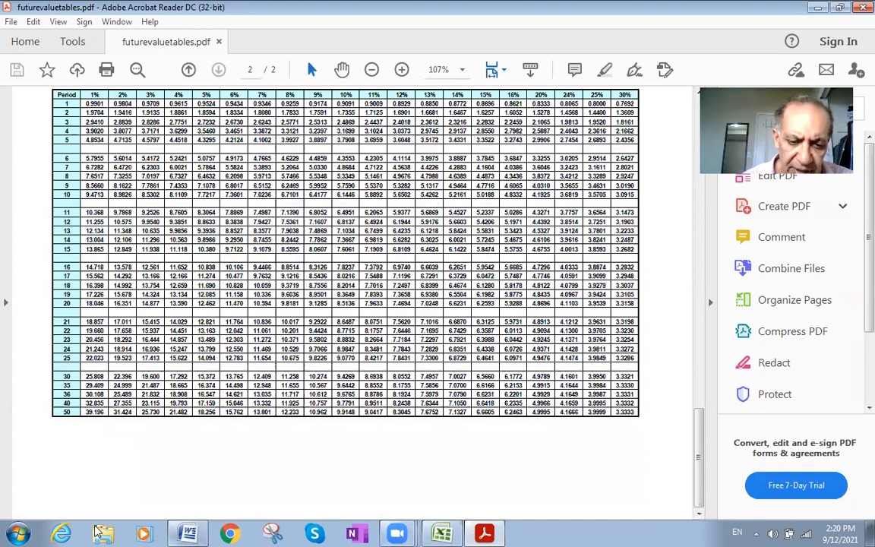
click(819, 7)
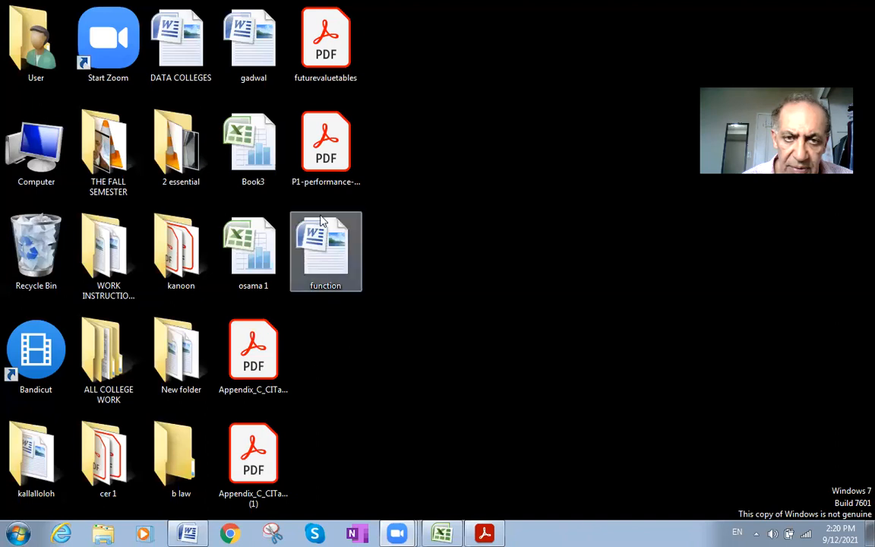
Open P1-performance-operations-tables-2010-syllabus.pdf from the desktop and highlight its PRESENT VALUE TABLE heading.
double_click(322, 145)
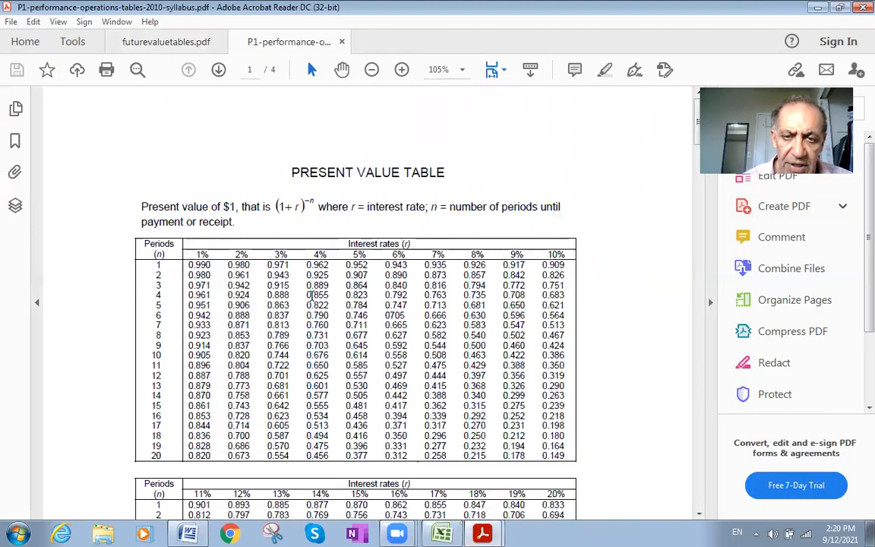
drag(446, 172, 291, 172)
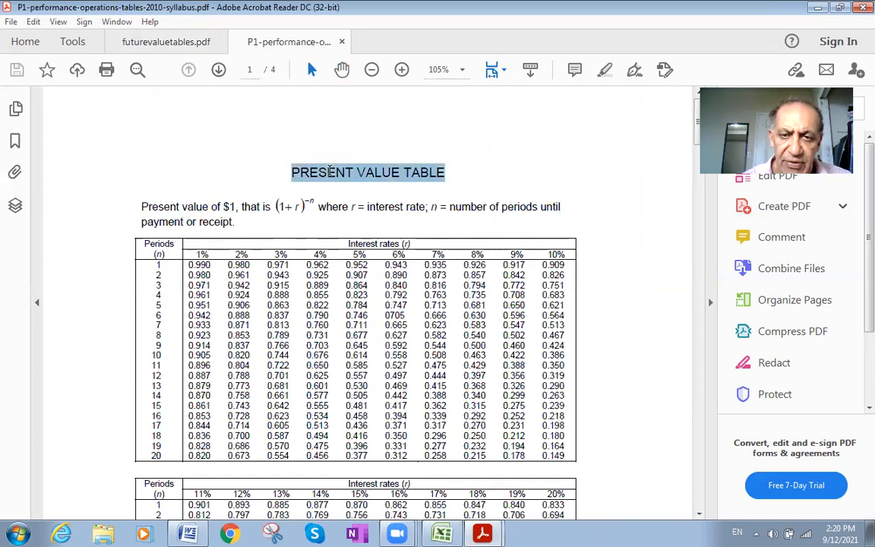
scroll(294, 302, down, 2)
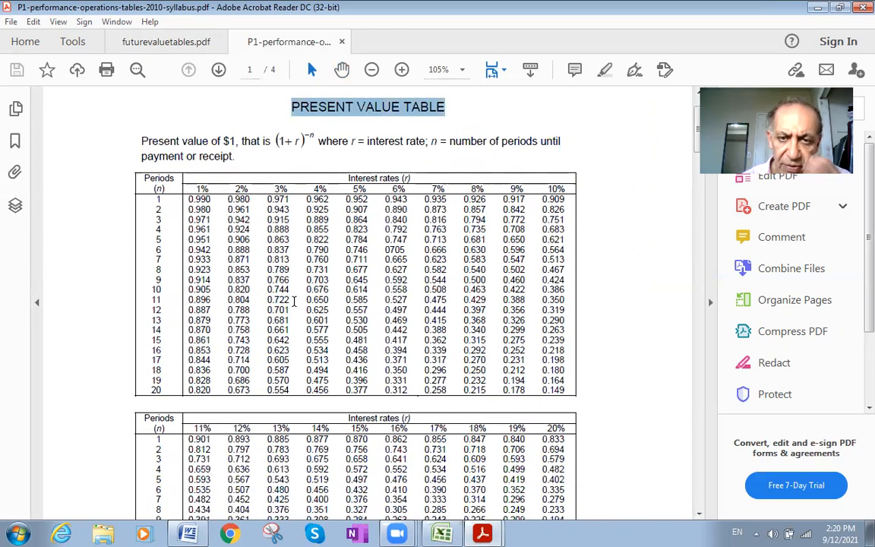
Examine the discount factors in the 5% column of the present value table, starting with period 1.
drag(373, 190, 320, 174)
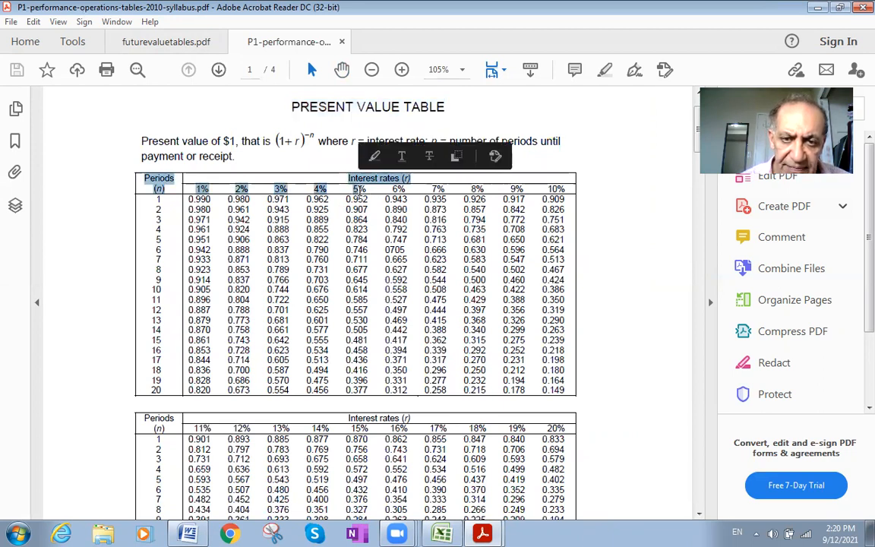
click(359, 188)
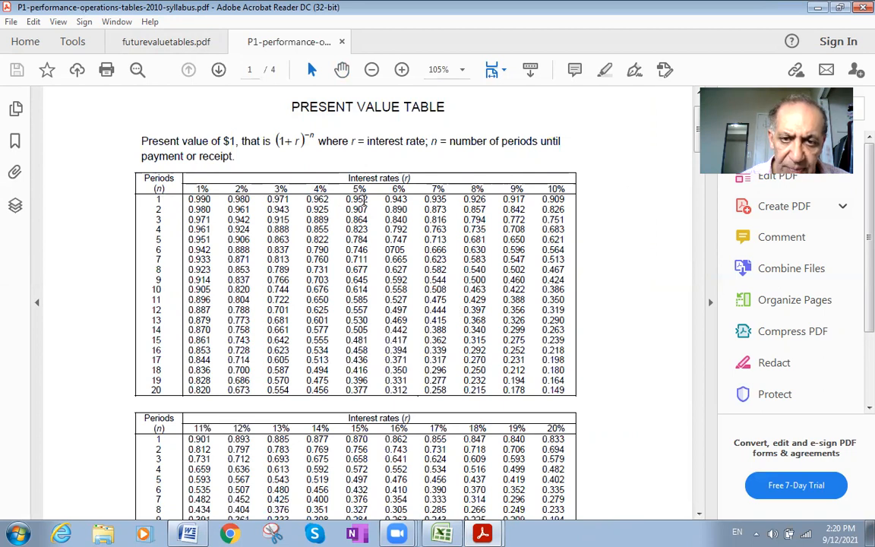
mouse_move(365, 200)
mouse_down()
mouse_move(367, 209)
mouse_move(364, 201)
mouse_up()
click(366, 203)
click(363, 203)
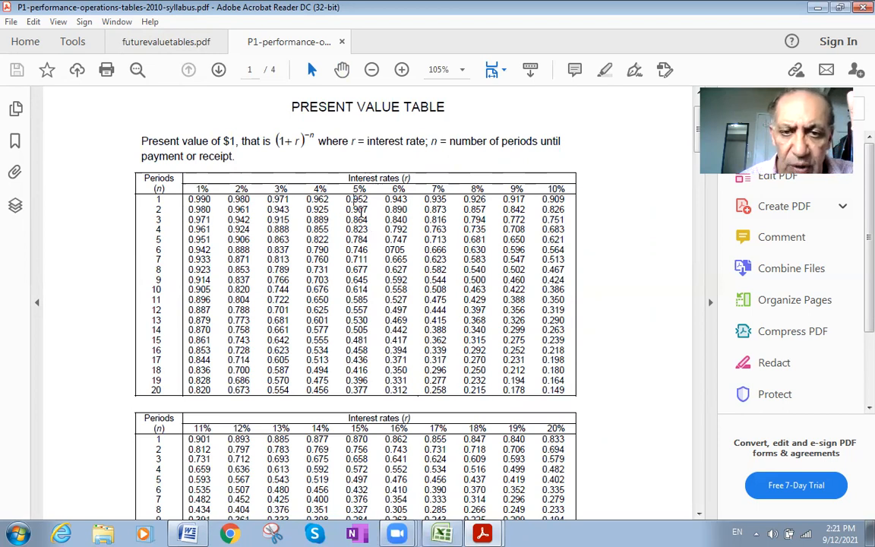
drag(352, 199, 372, 378)
click(675, 251)
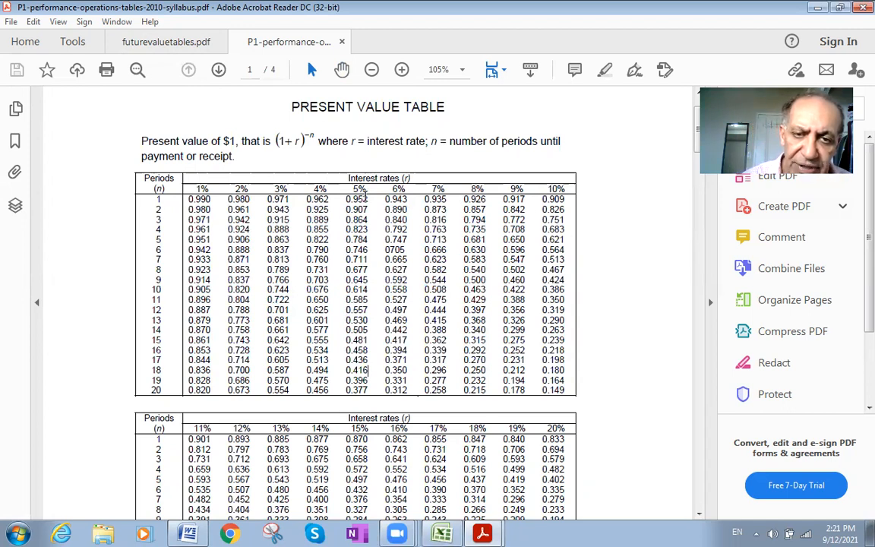
Switch to Word, copy the first amount, 100000, onto a new line beneath the NPV text, and add a * after it.
click(190, 533)
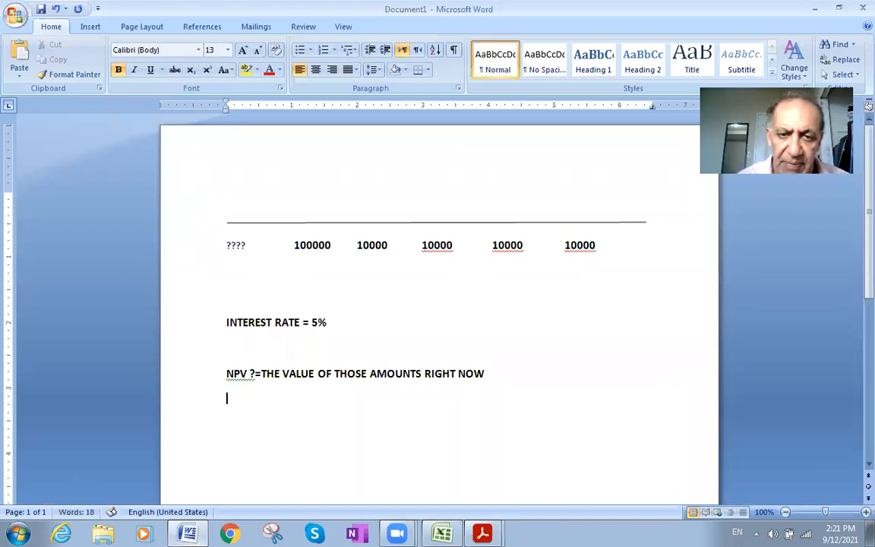
double_click(310, 244)
key(ctrl+c)
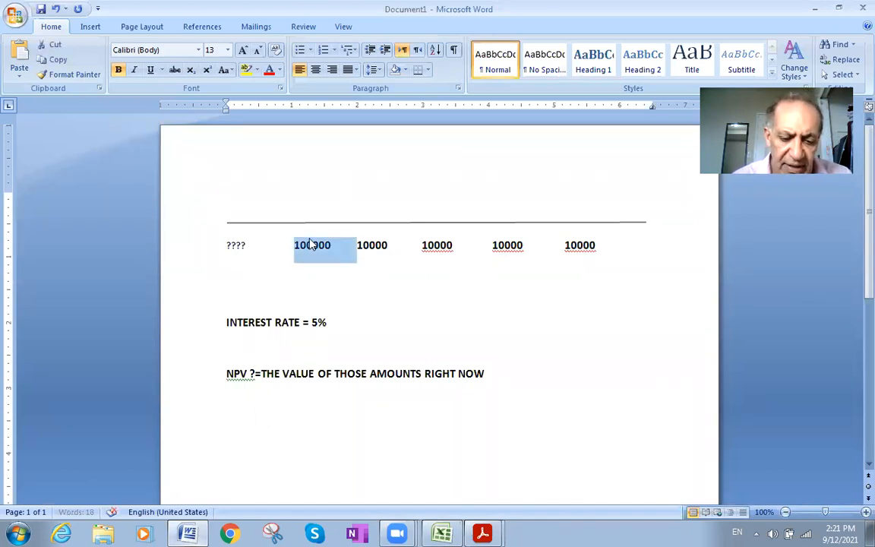
click(238, 420)
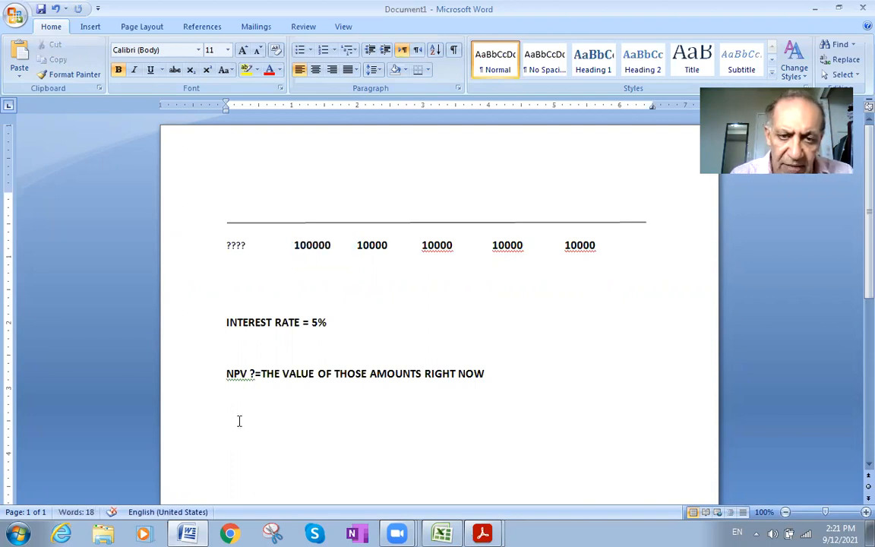
text(V)
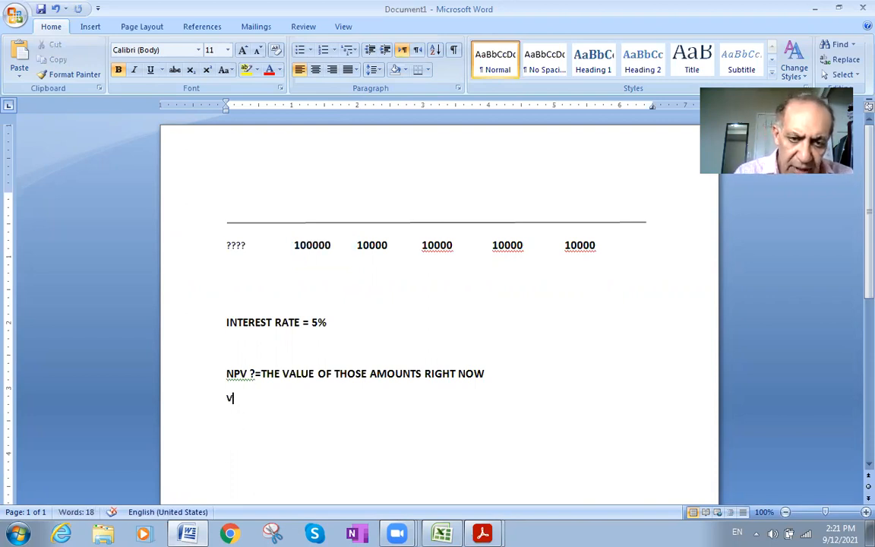
key(BackSpace)
key(ctrl+v)
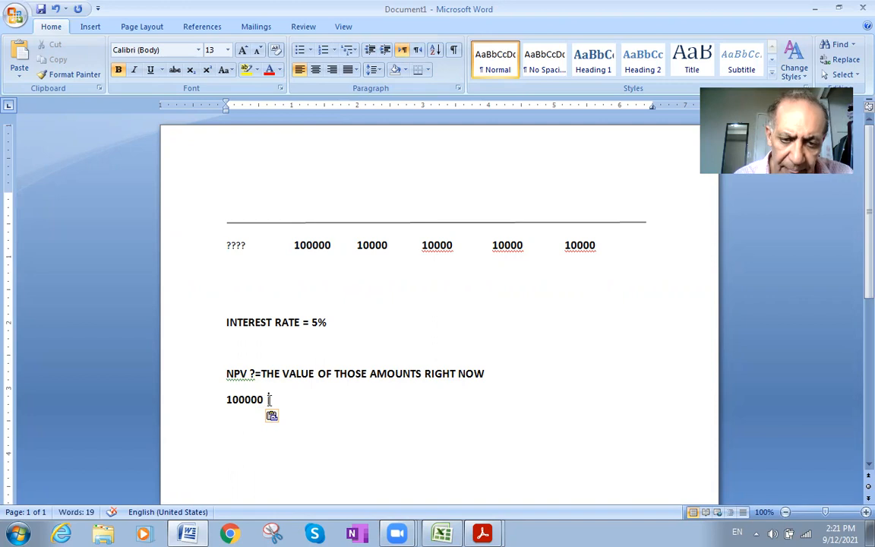
text(*)
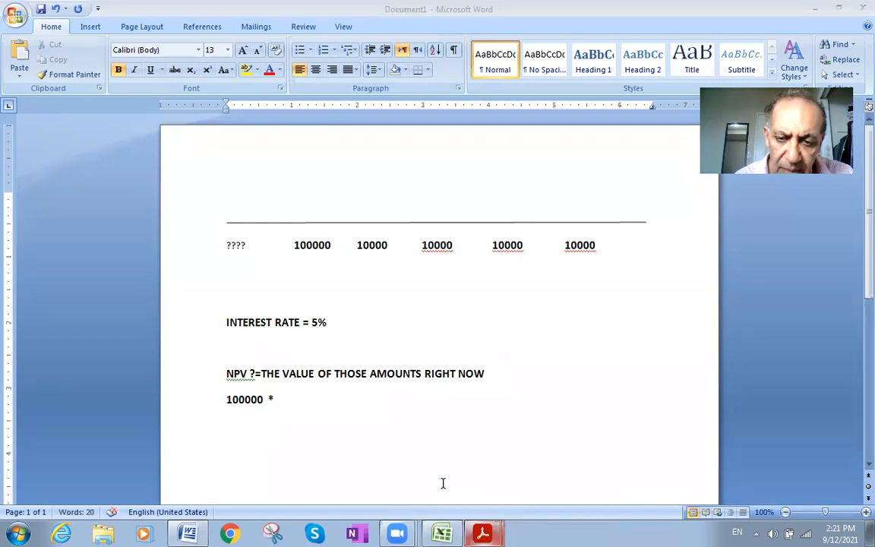
Switch to Adobe Acrobat Reader and close only the futurevaluetables.pdf document.
key(alt+Tab)
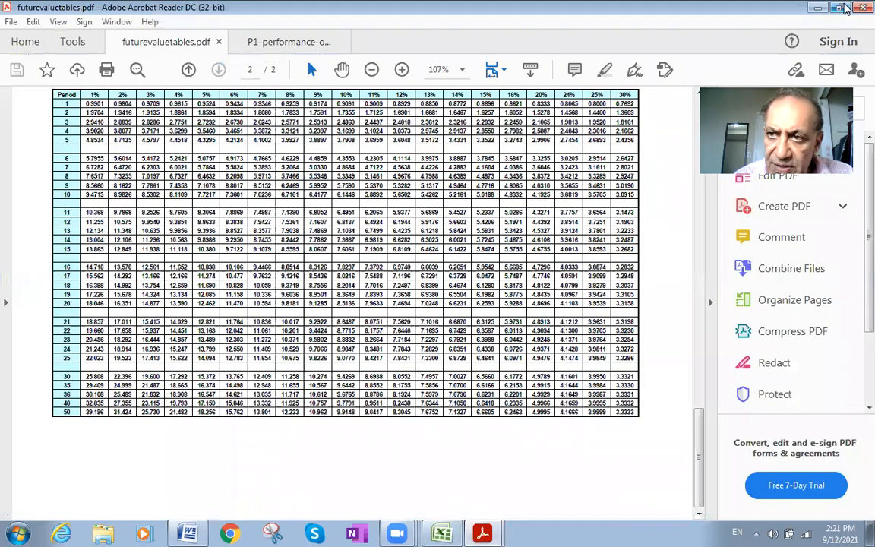
click(862, 8)
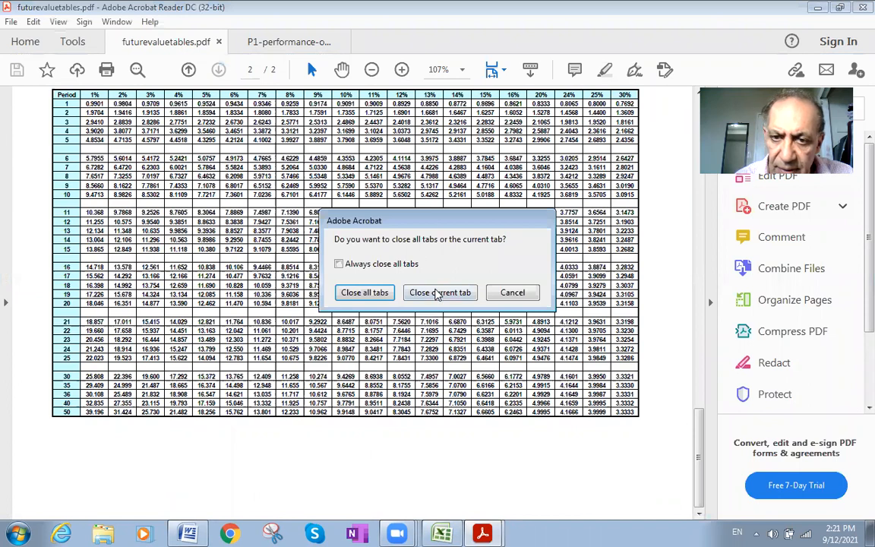
click(438, 293)
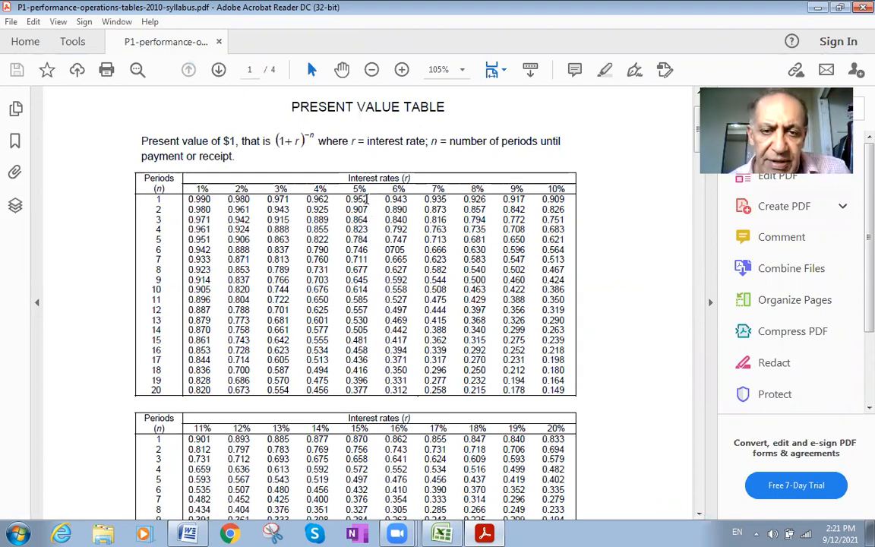
Try to copy the period 1 factor at 5%, 0.952, from the present value table into Word after 100000 *, and undo the paste.
drag(367, 199, 357, 190)
key(ctrl+c)
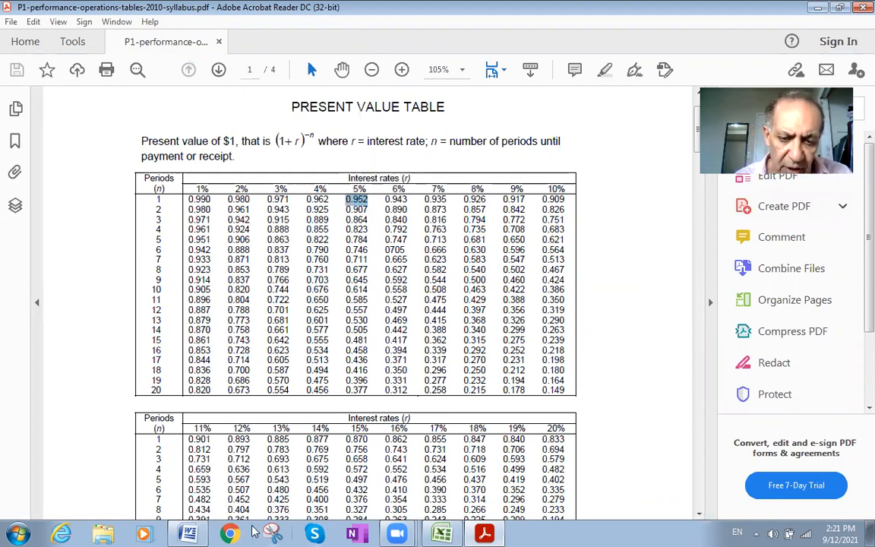
click(190, 534)
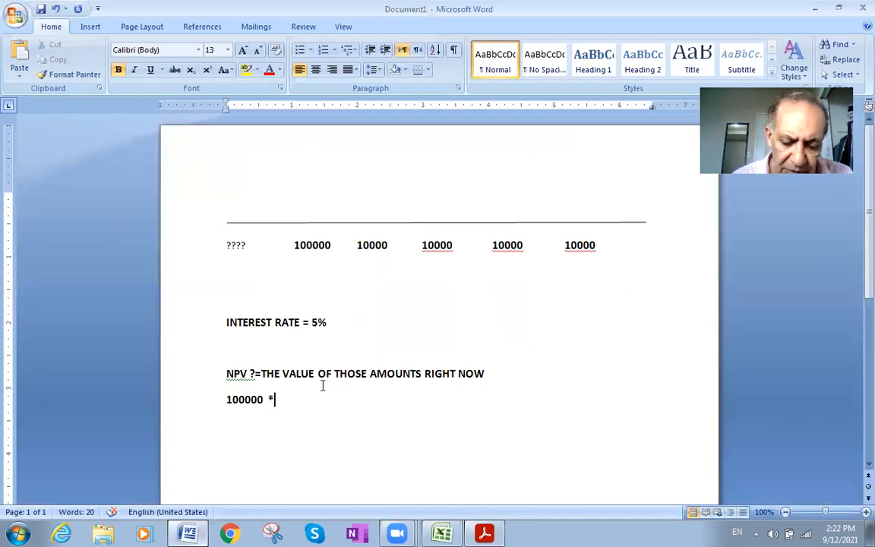
key(ctrl+v)
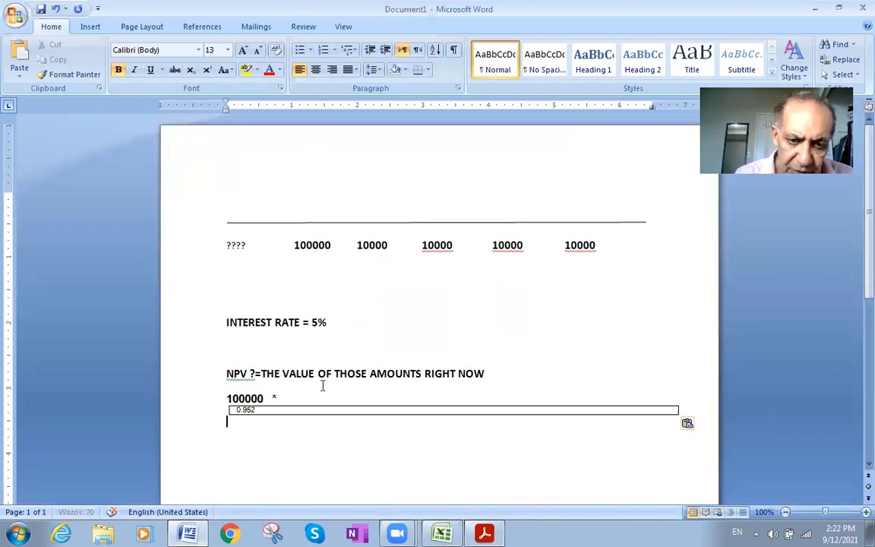
click(387, 416)
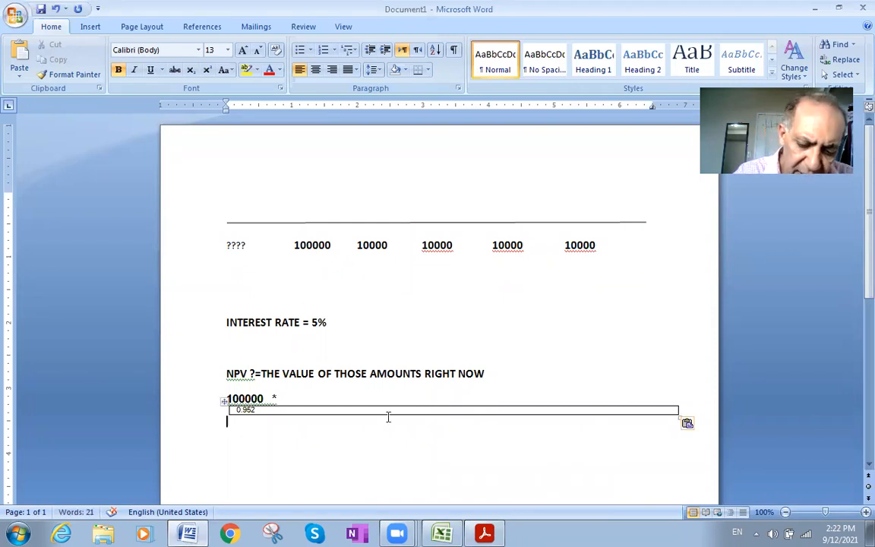
key(ctrl+z)
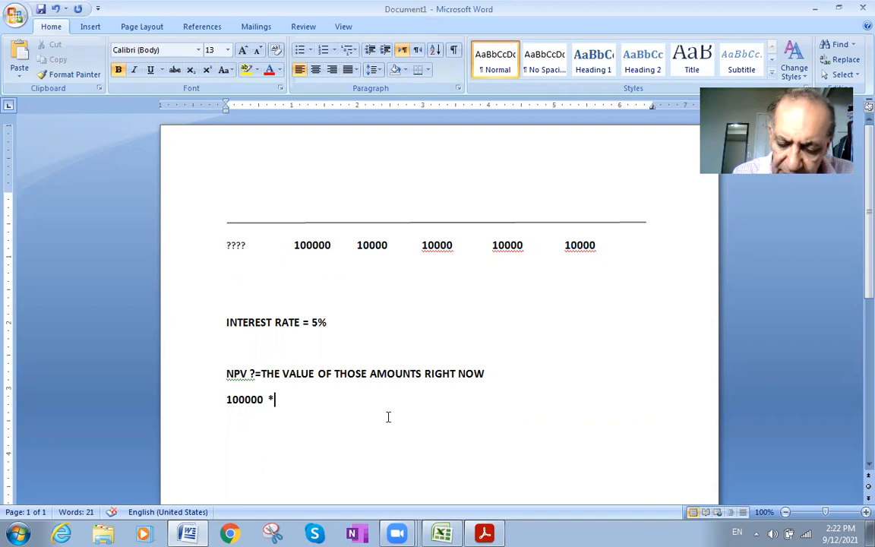
Enter .952= after 100000 * beneath the NPV text and highlight the expression 100000 *.952.
text(.952)
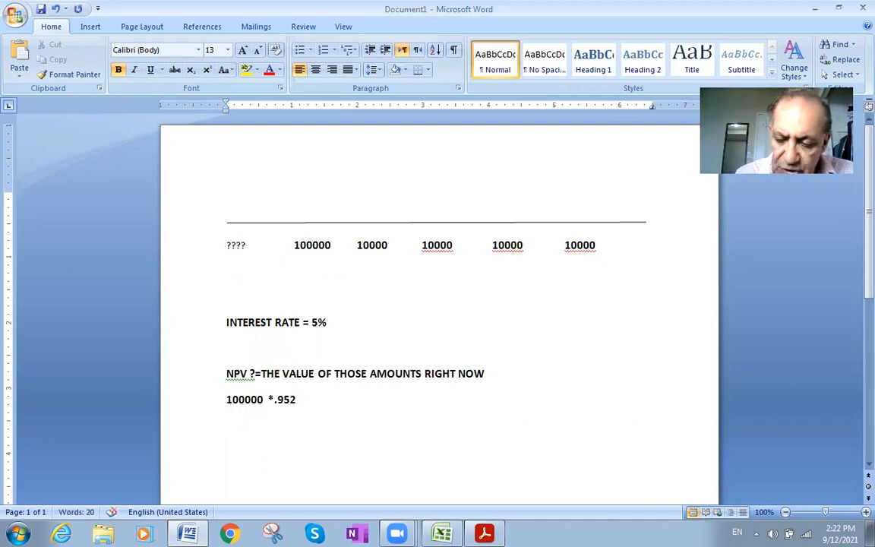
text(=)
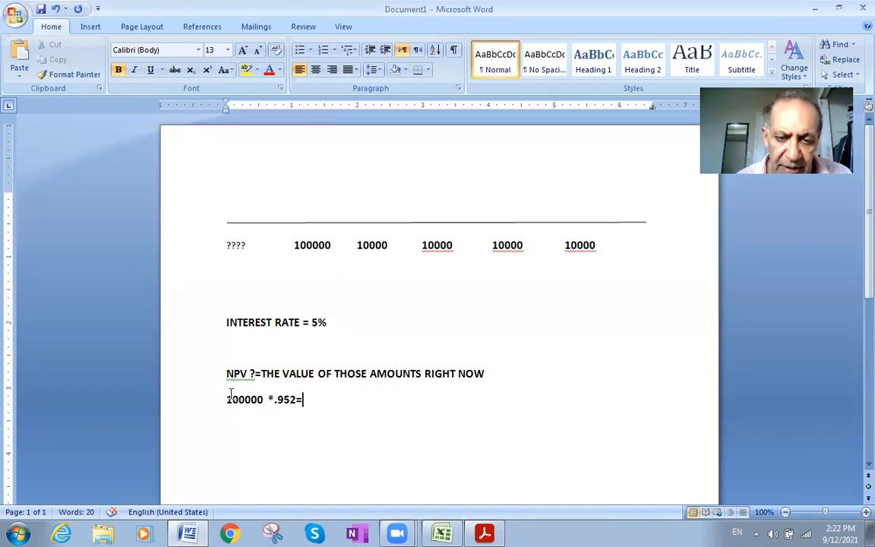
drag(225, 398, 288, 402)
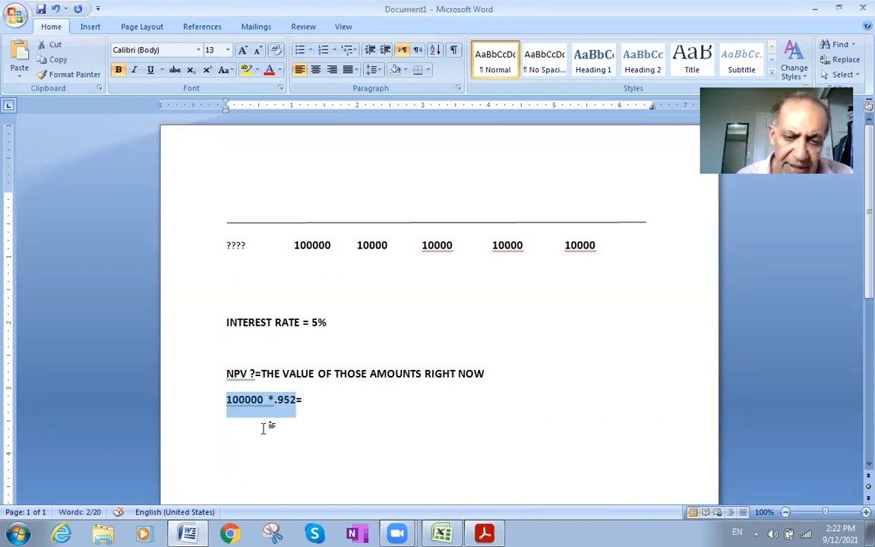
Open Calculator, compute 100000 * 0.952, and minimize the Calculator window.
click(18, 533)
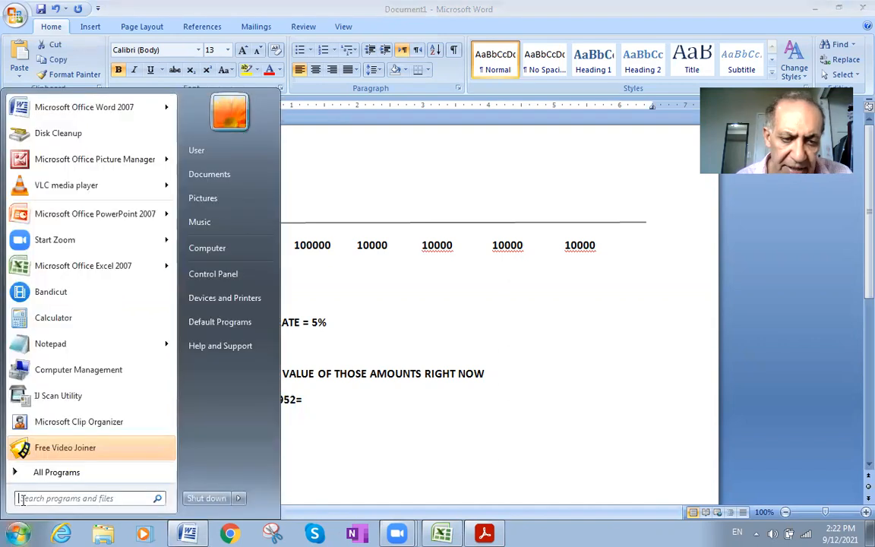
click(62, 319)
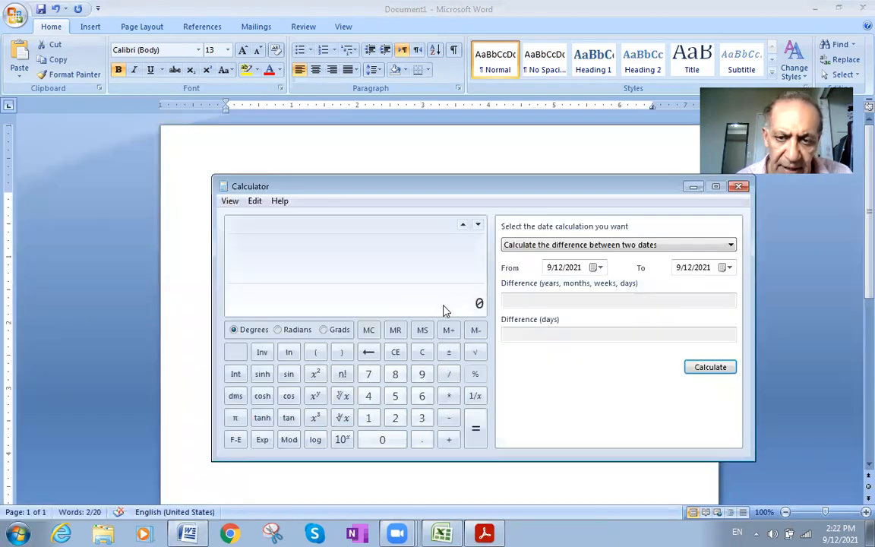
text(100000*0.952)
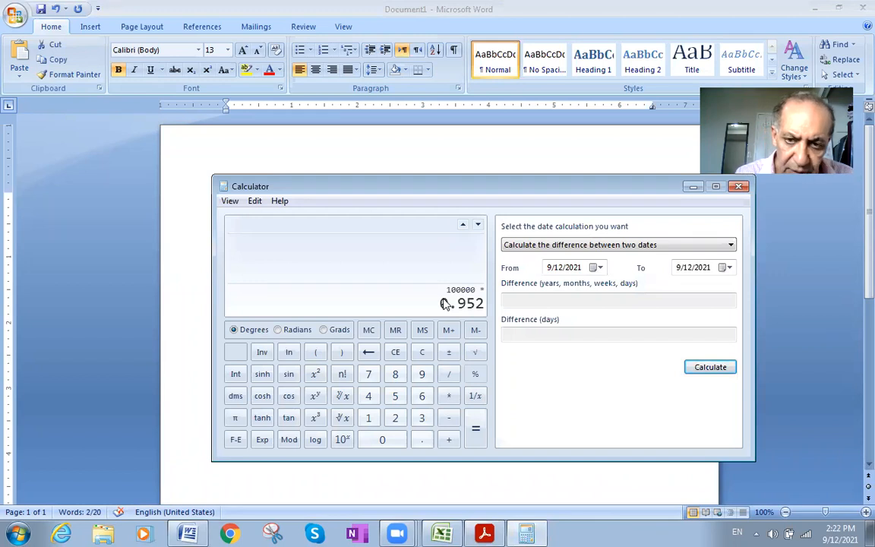
click(479, 426)
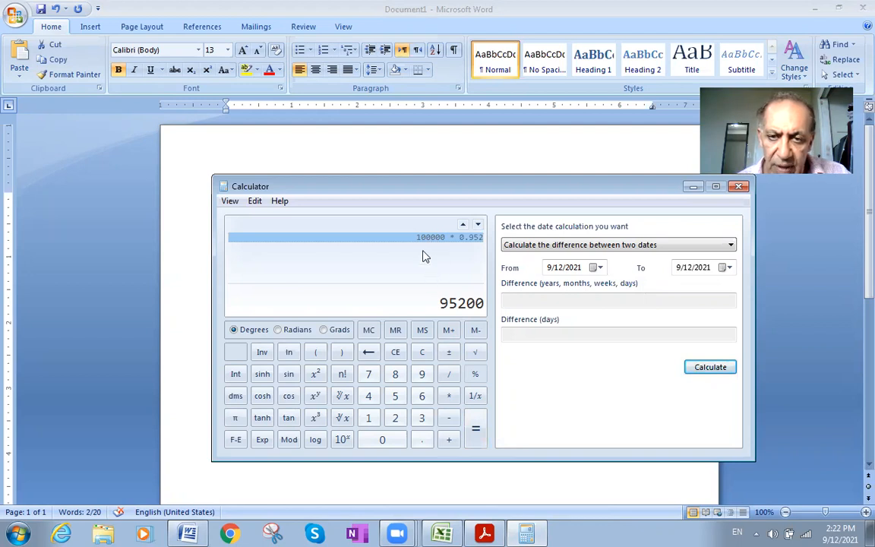
click(691, 187)
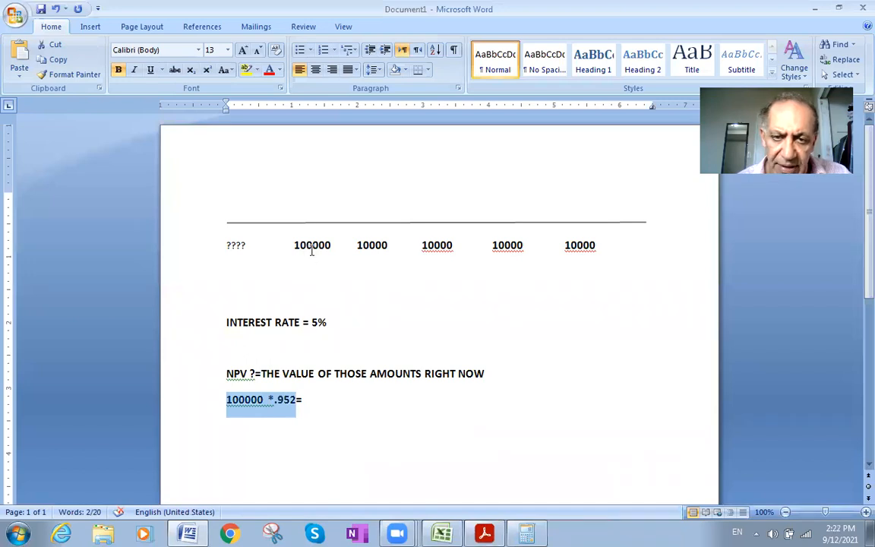
Change the second to fifth amounts under the timeline to 100000 each.
click(388, 247)
text(00000)
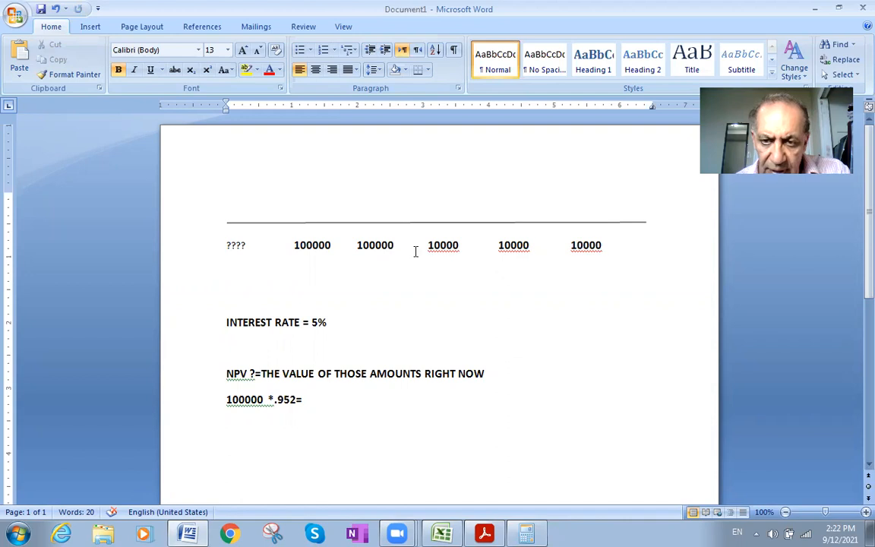
click(461, 246)
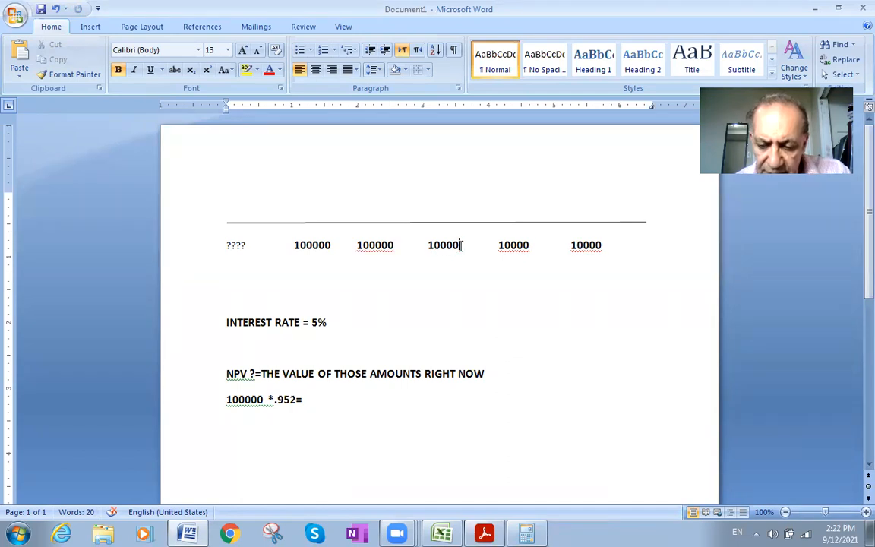
text(00000)
click(534, 246)
text(0)
click(614, 245)
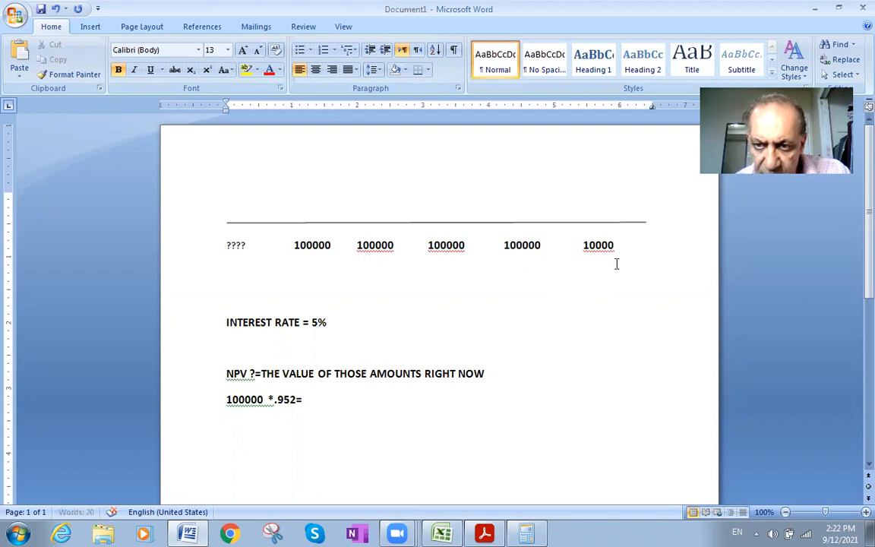
text(0)
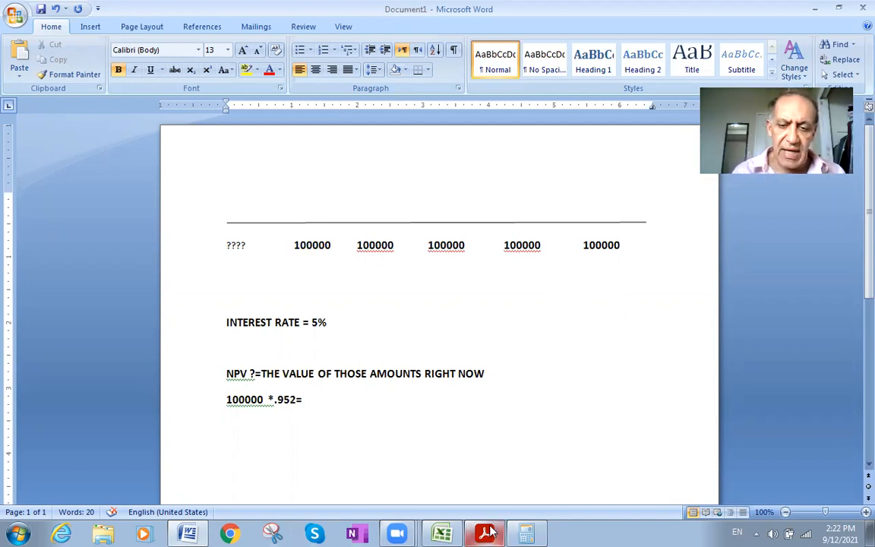
Copy the result 95200 from Calculator and paste it after 100000 *.952= in the Word document.
click(522, 531)
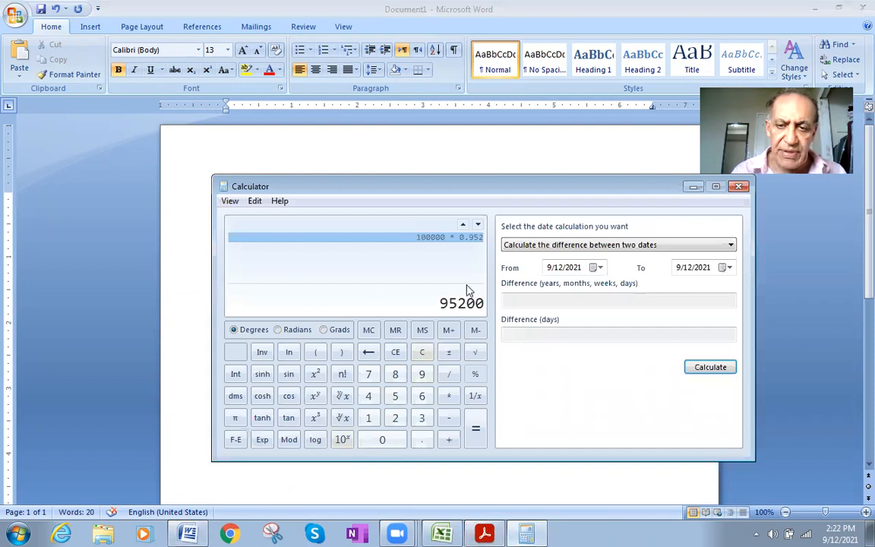
click(254, 202)
click(283, 219)
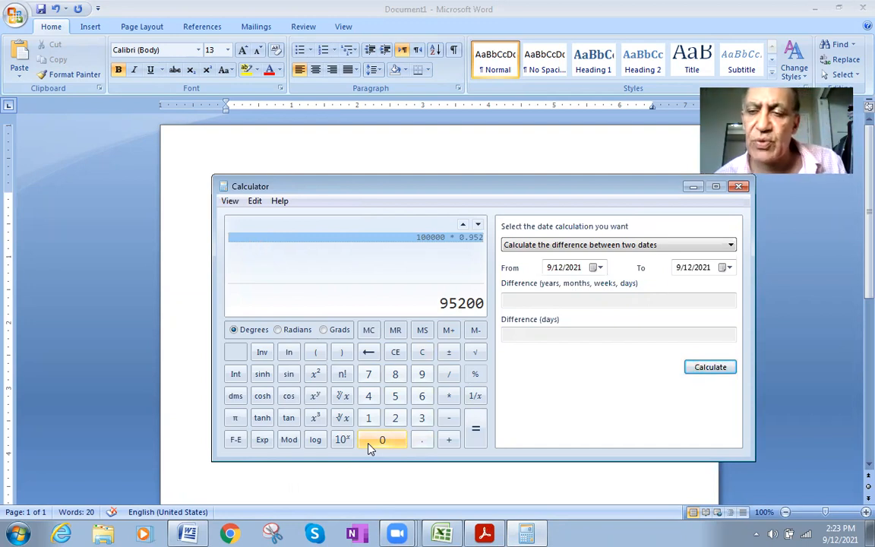
click(186, 532)
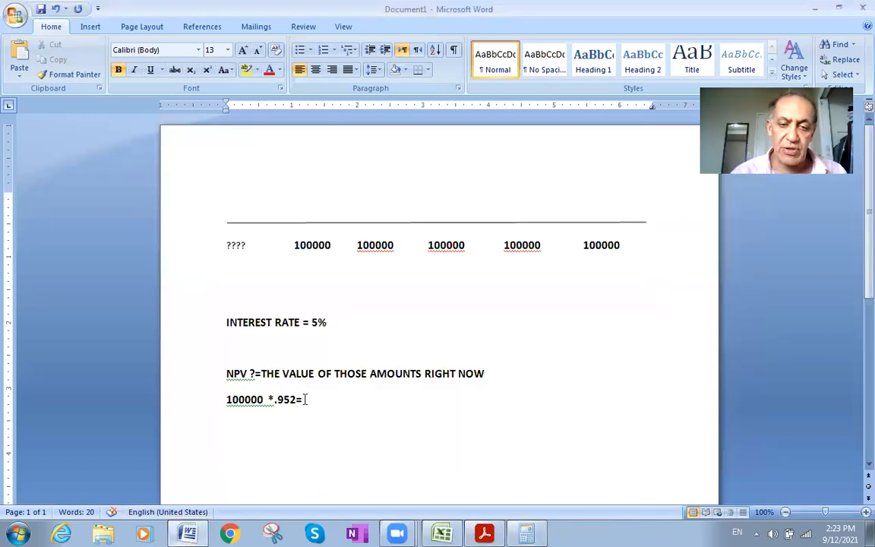
key(ctrl+v)
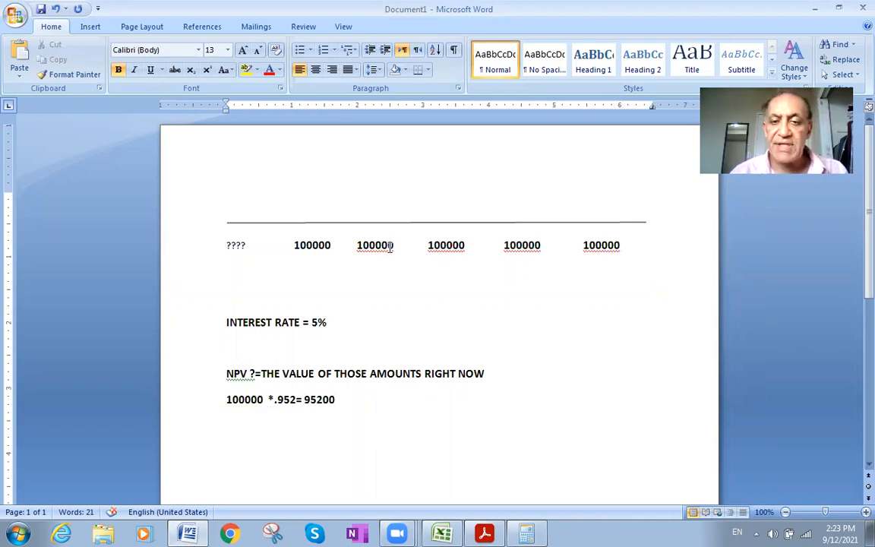
Copy the second 100000 from the timeline onto a new line beneath the first calculation and add a * after it.
triple_click(391, 245)
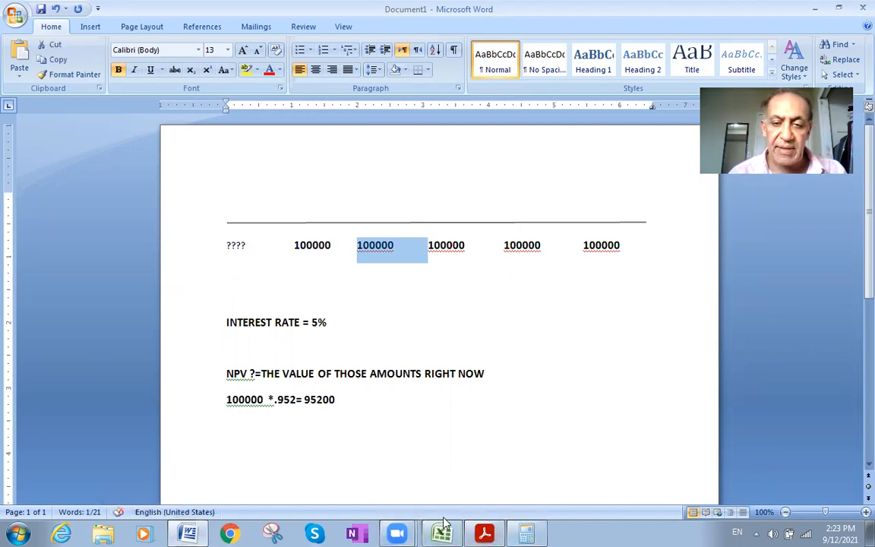
click(350, 399)
key(Return)
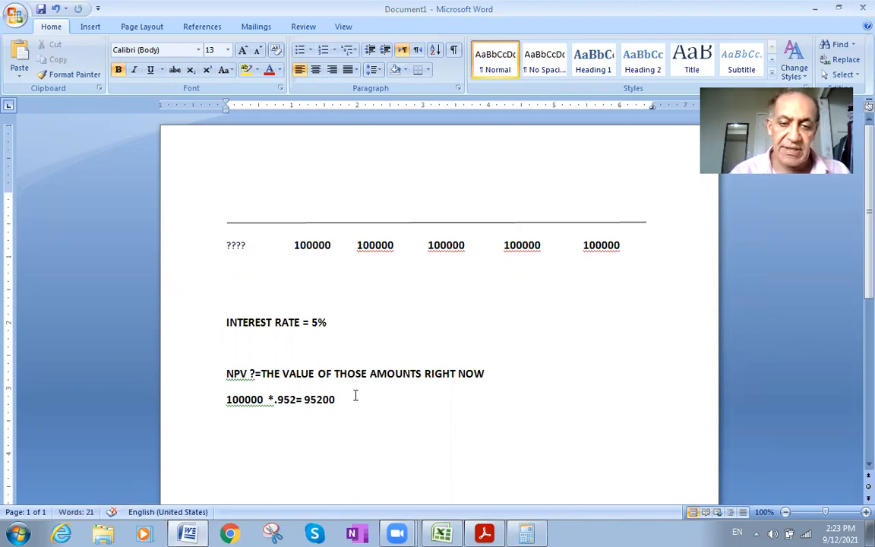
key(ctrl+v)
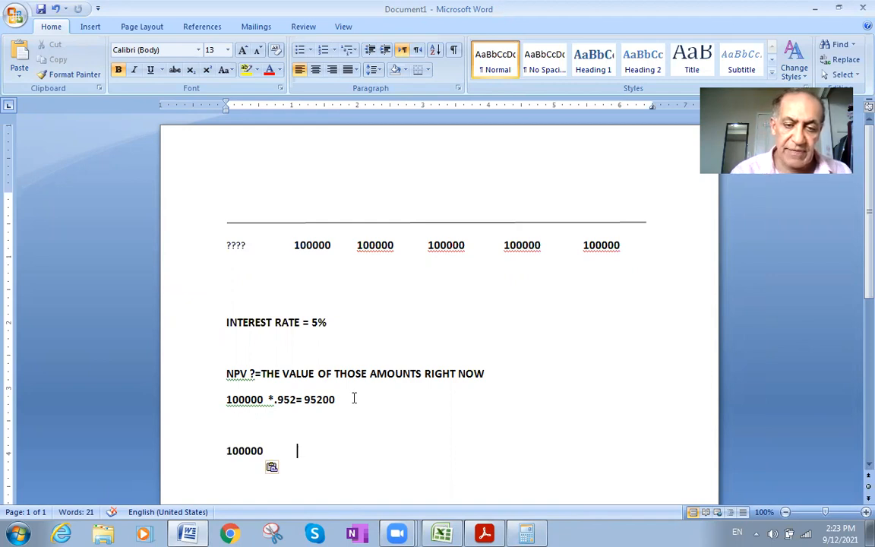
text(*)
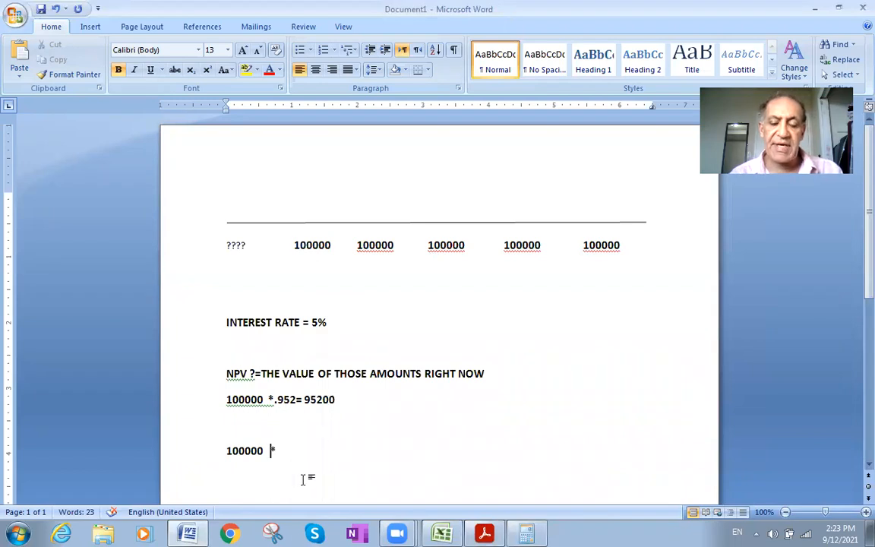
Try to copy the period 2 factor at 5%, 0.907, from the present value table into Word's second calculation line, and undo the paste.
click(497, 532)
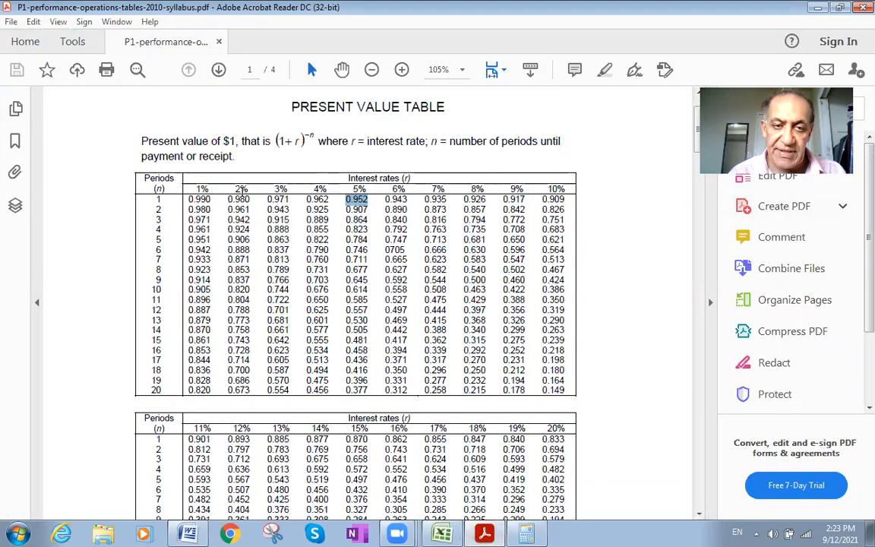
click(158, 210)
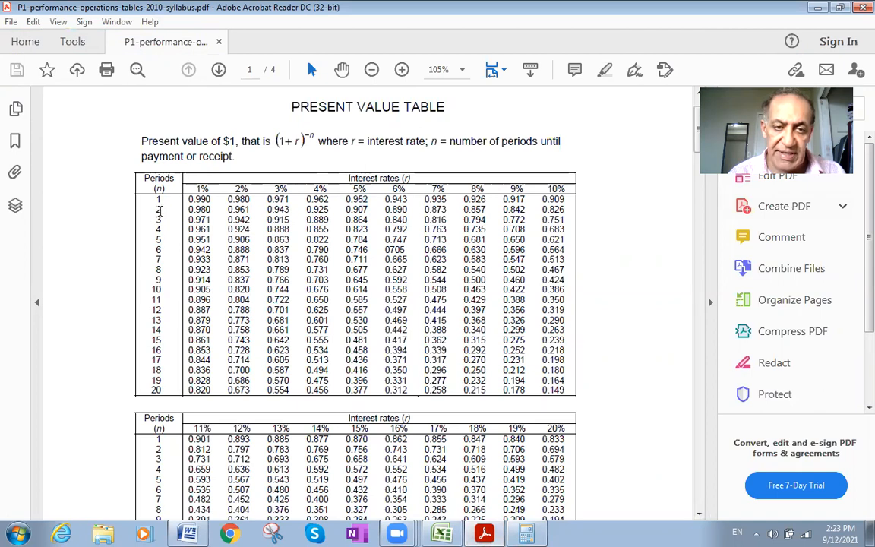
double_click(159, 210)
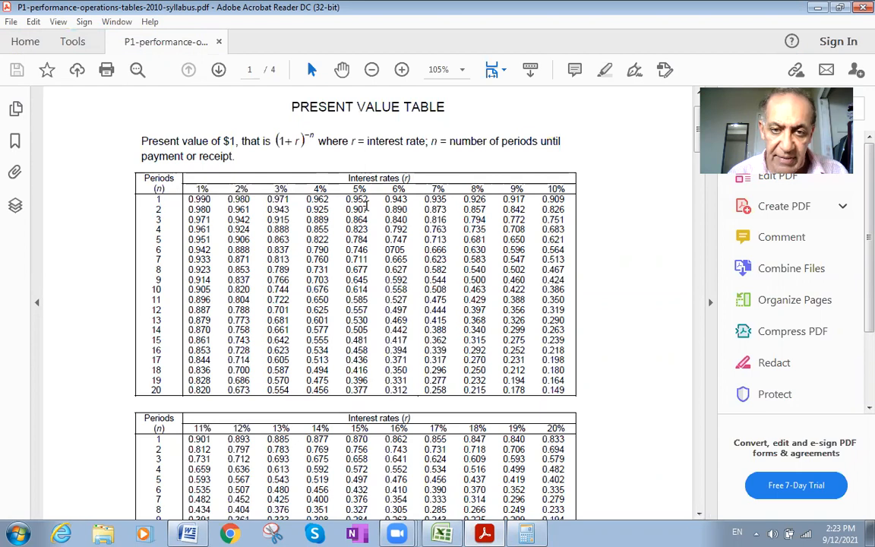
double_click(357, 210)
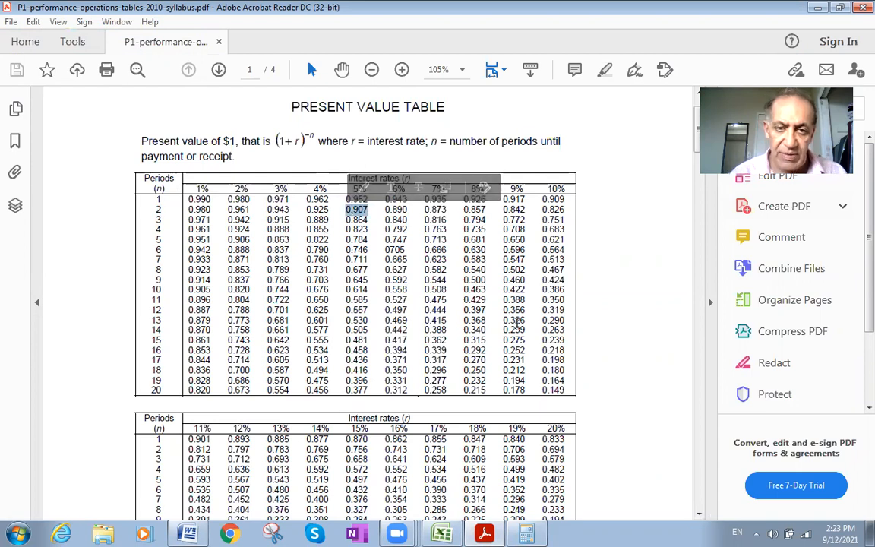
key(alt+Tab)
text(*)
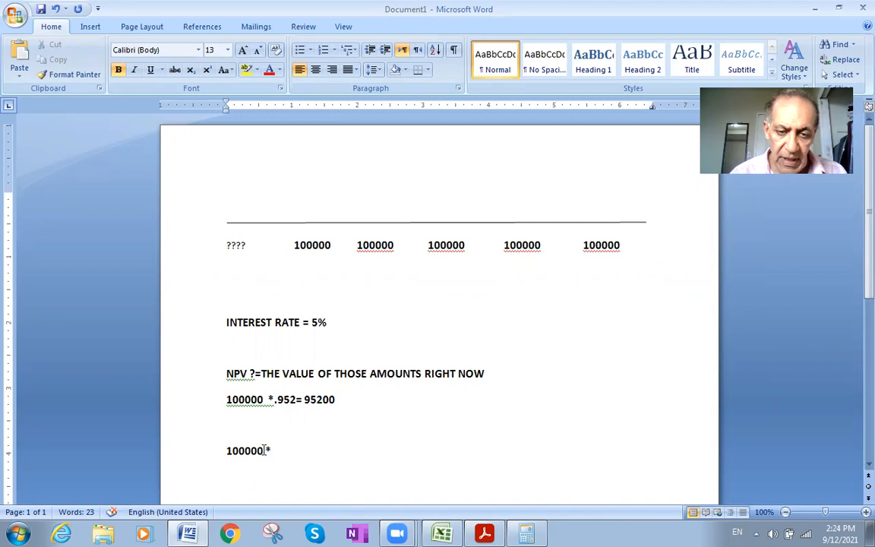
key(ctrl+v)
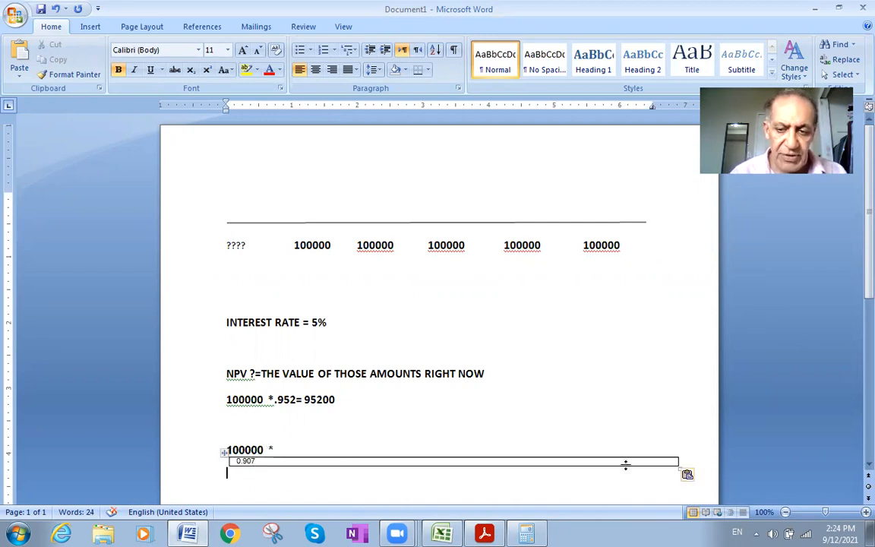
key(ctrl+z)
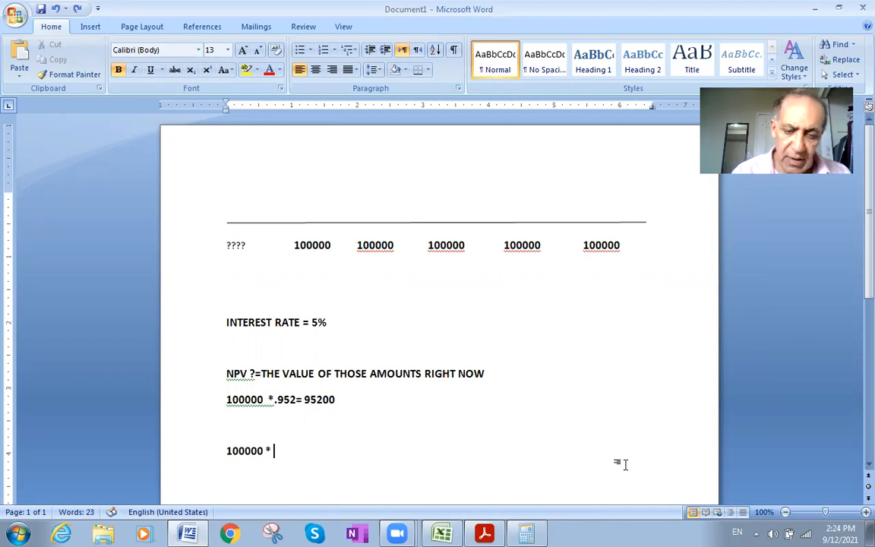
Add the factor .907 and an equals sign to the second calculation line, spaced as 100000 * .907 =.
text(.)
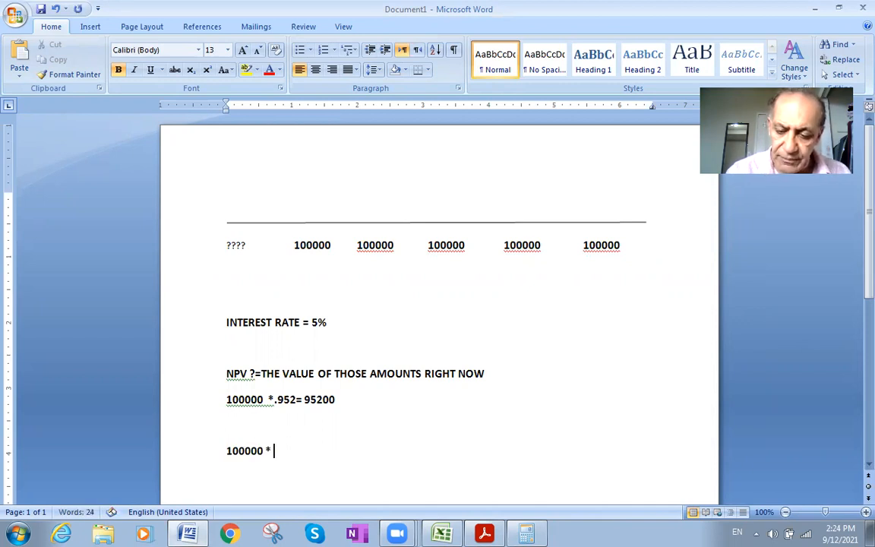
text(90)
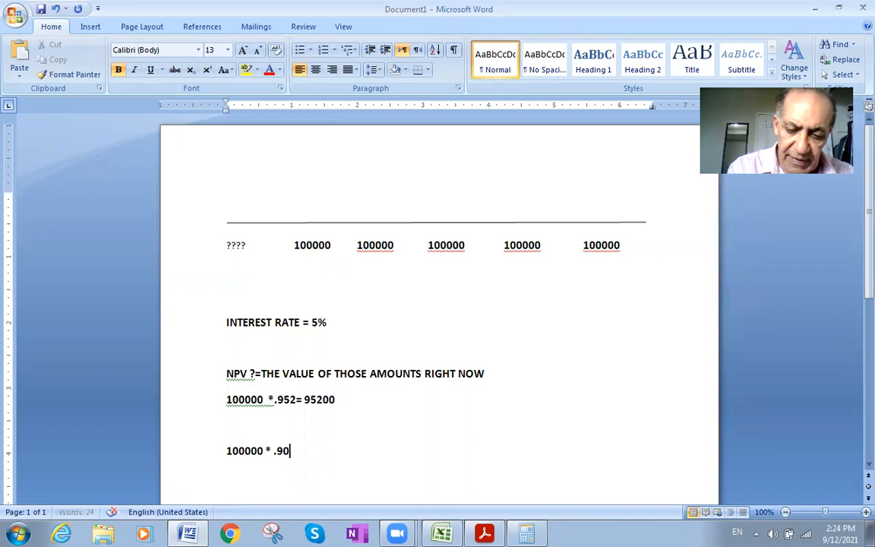
text(7=)
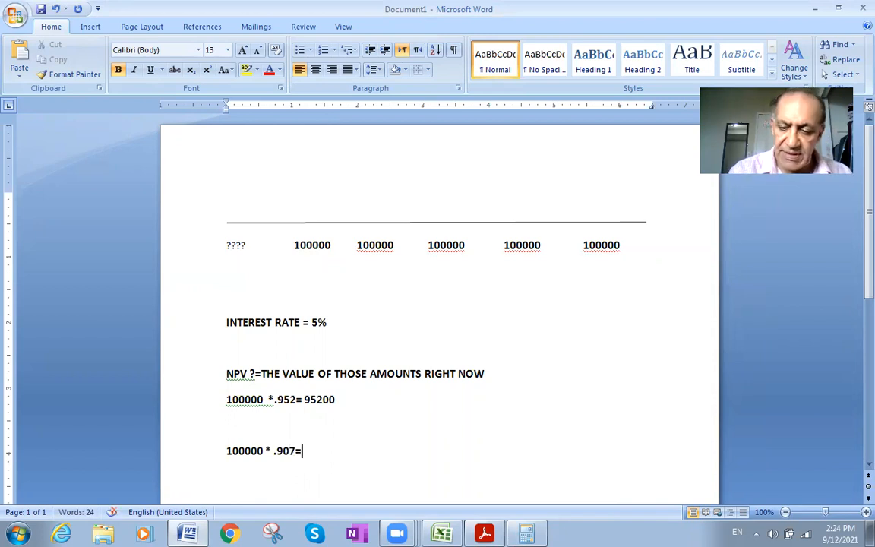
click(271, 451)
key(BackSpace)
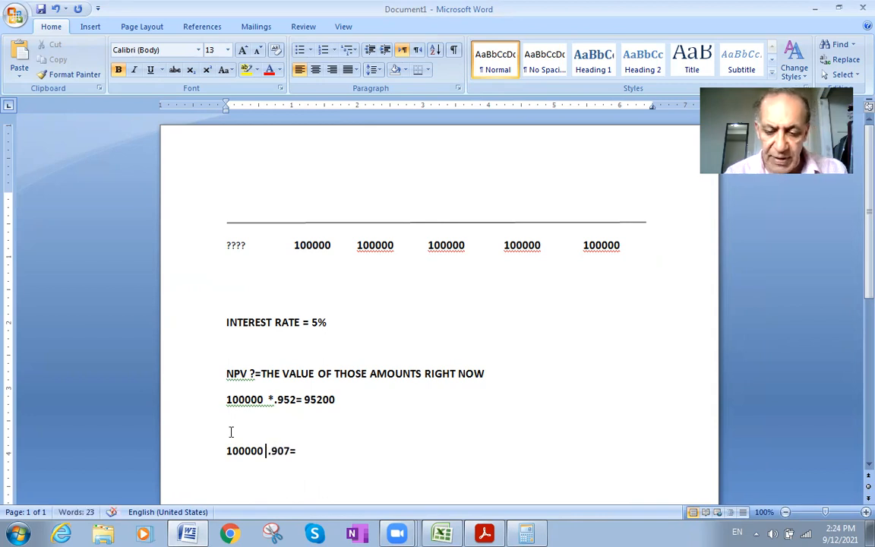
text(*)
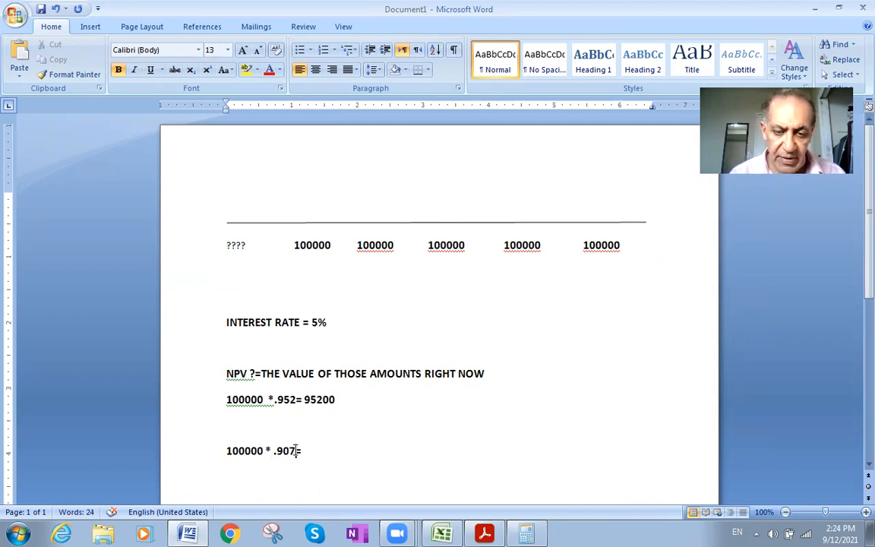
click(299, 451)
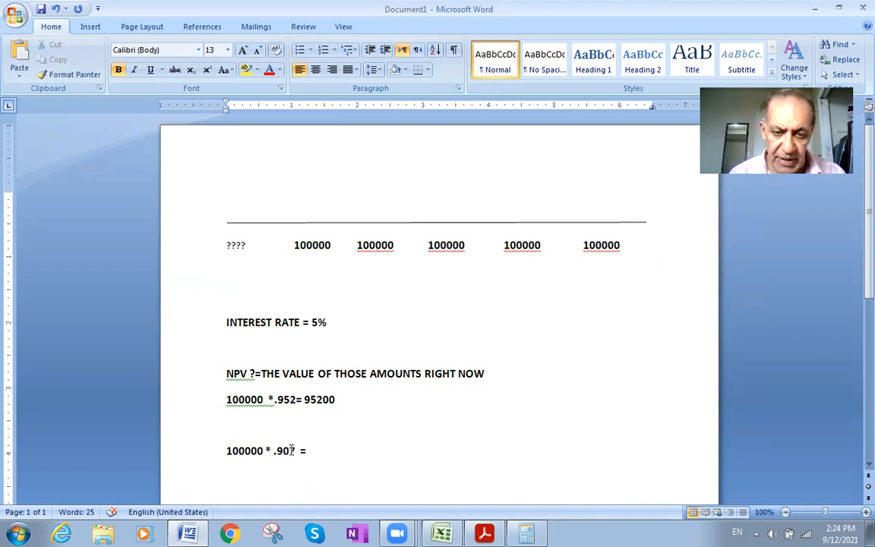
triple_click(252, 445)
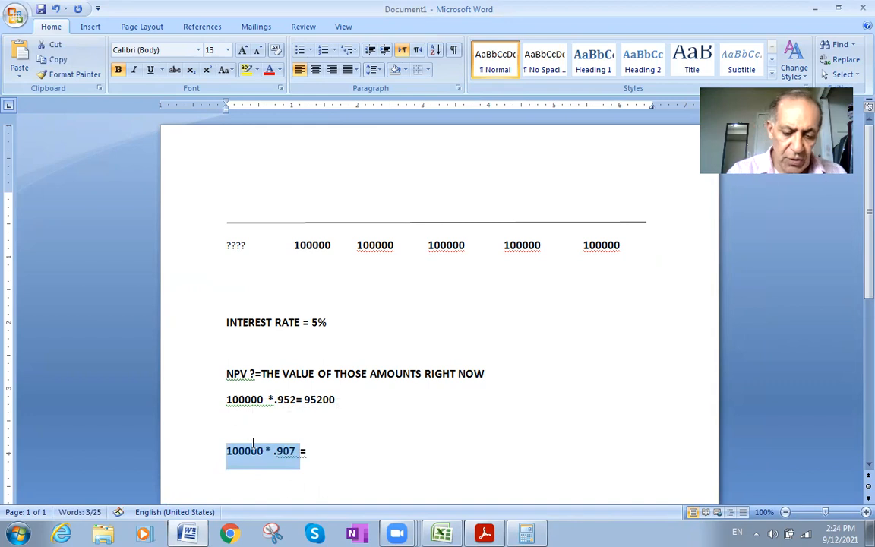
click(525, 533)
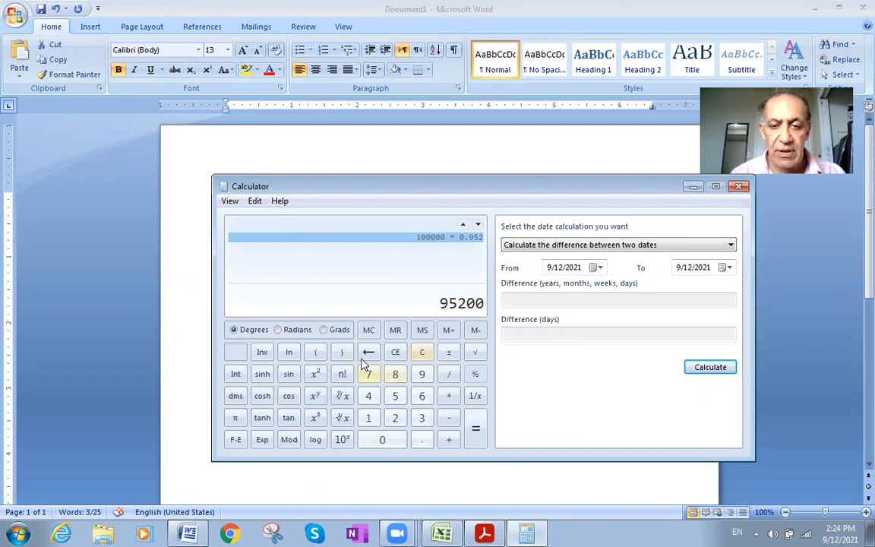
click(422, 353)
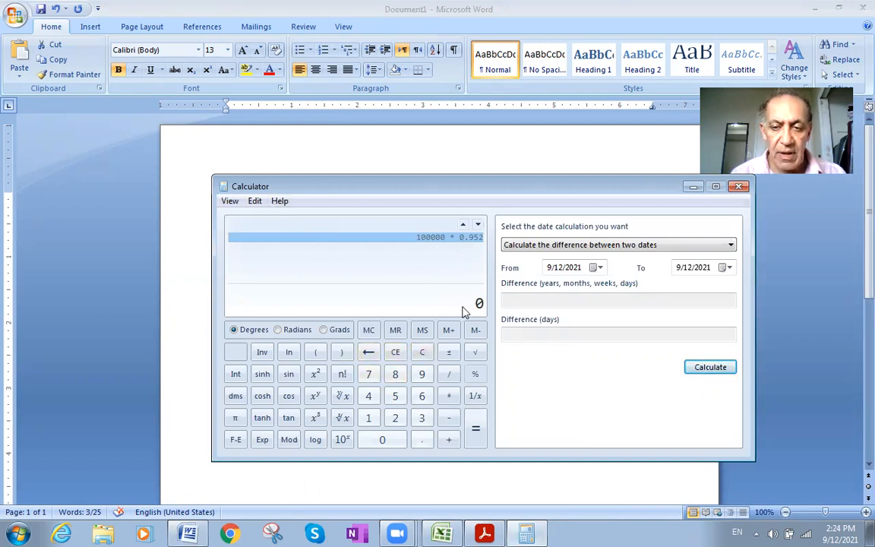
text(100000*0.907)
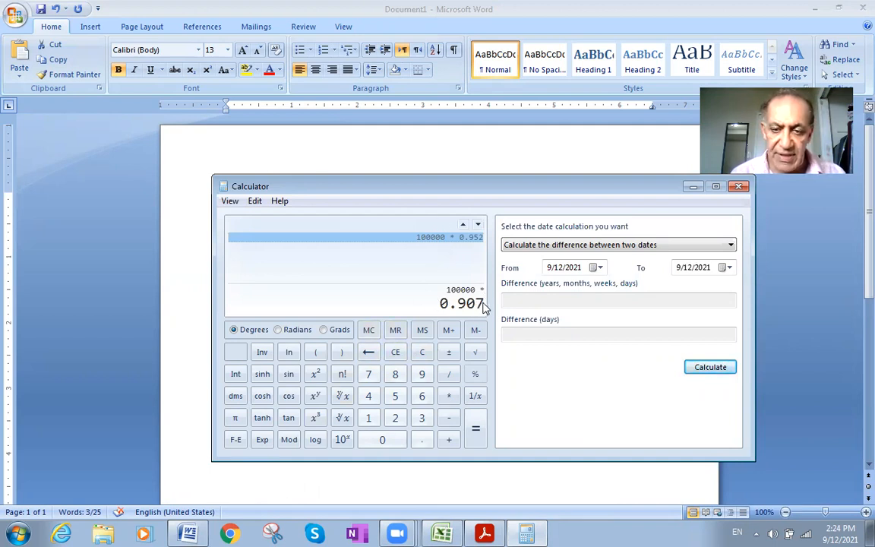
click(448, 395)
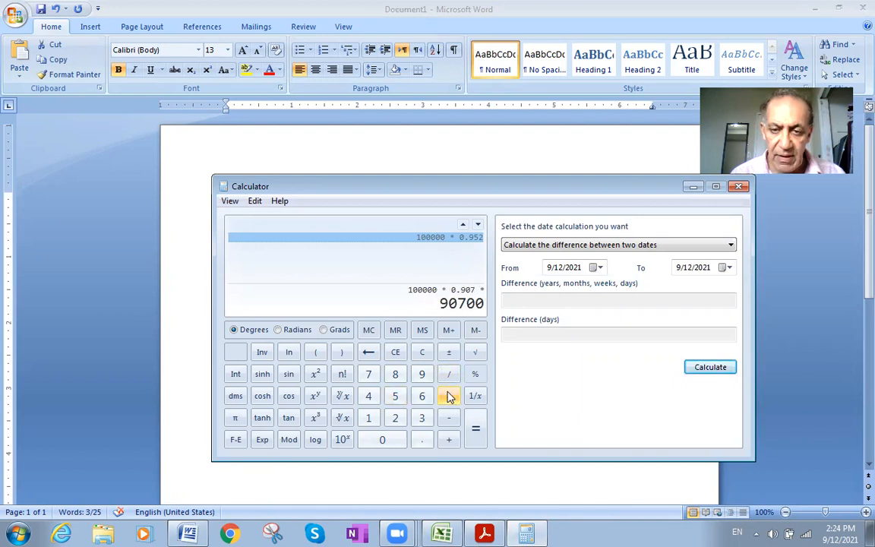
text(100000)
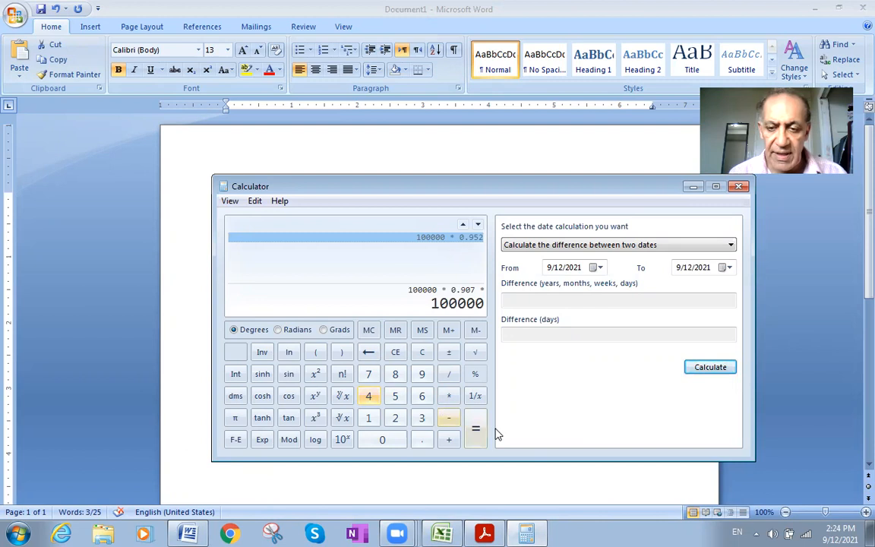
click(475, 429)
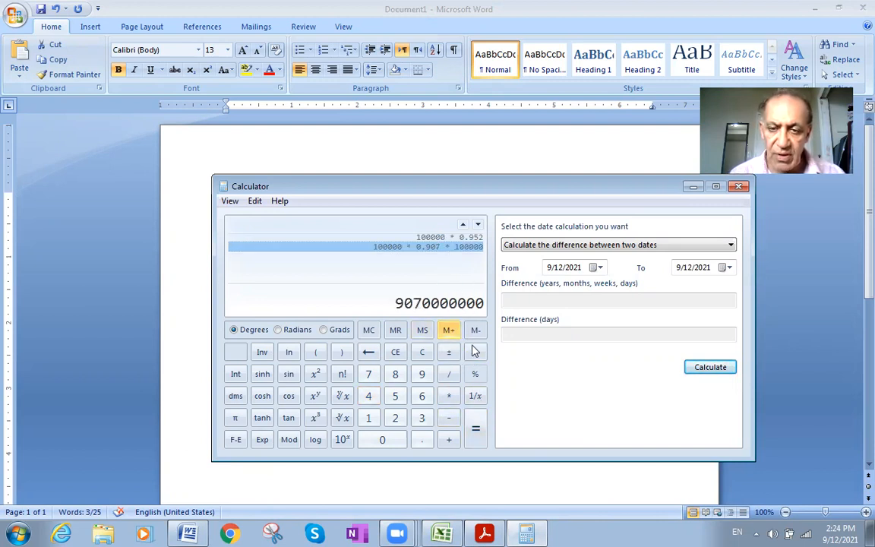
click(422, 354)
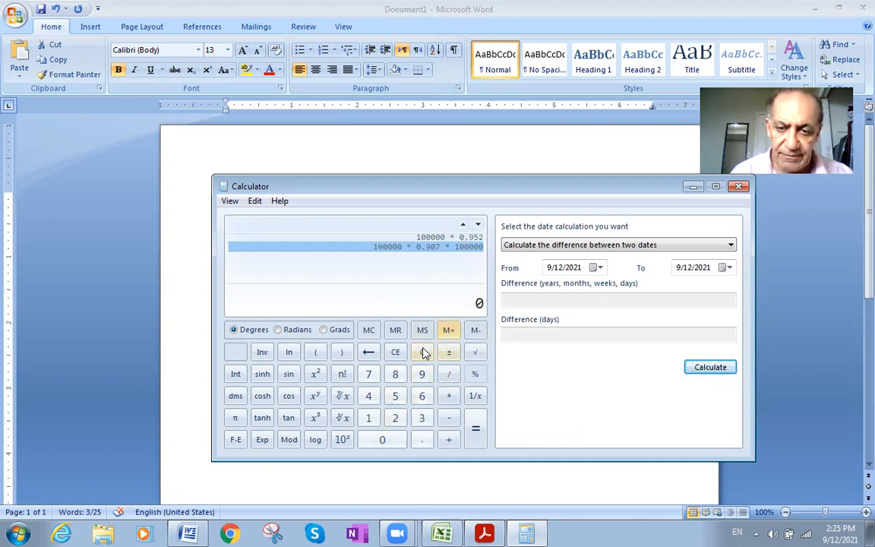
click(460, 240)
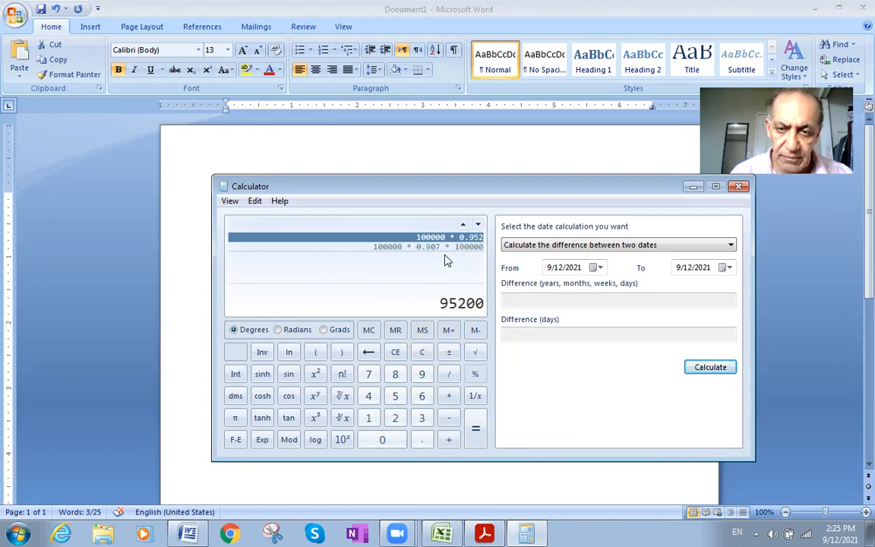
click(447, 247)
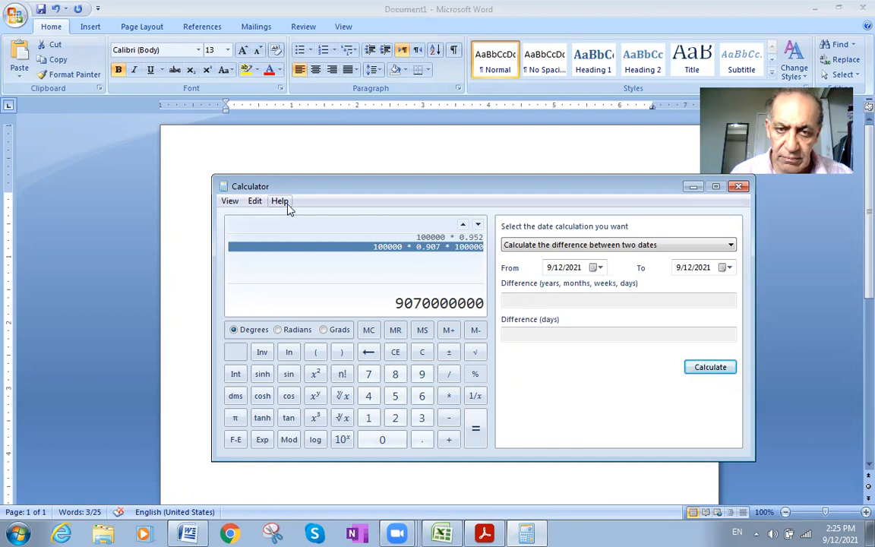
click(737, 189)
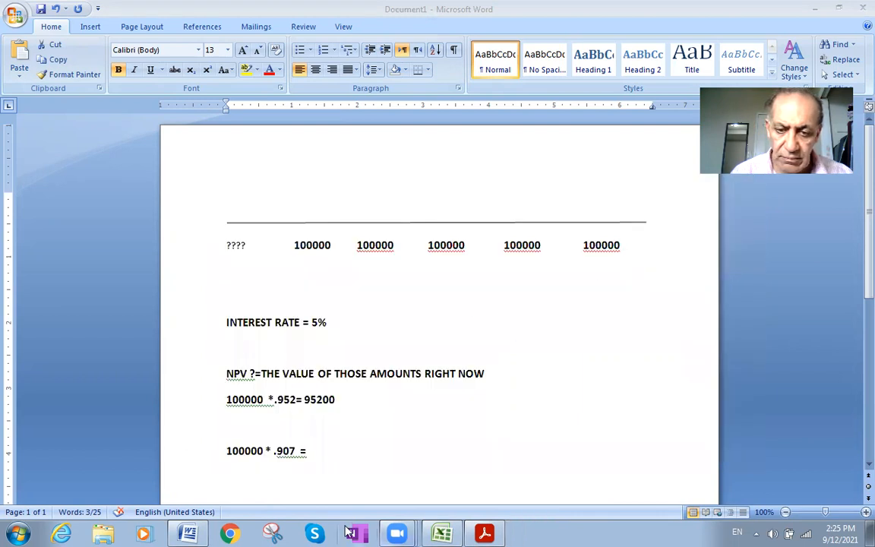
Open a fresh Calculator and multiply 100000 by 0.907.
click(16, 533)
click(53, 318)
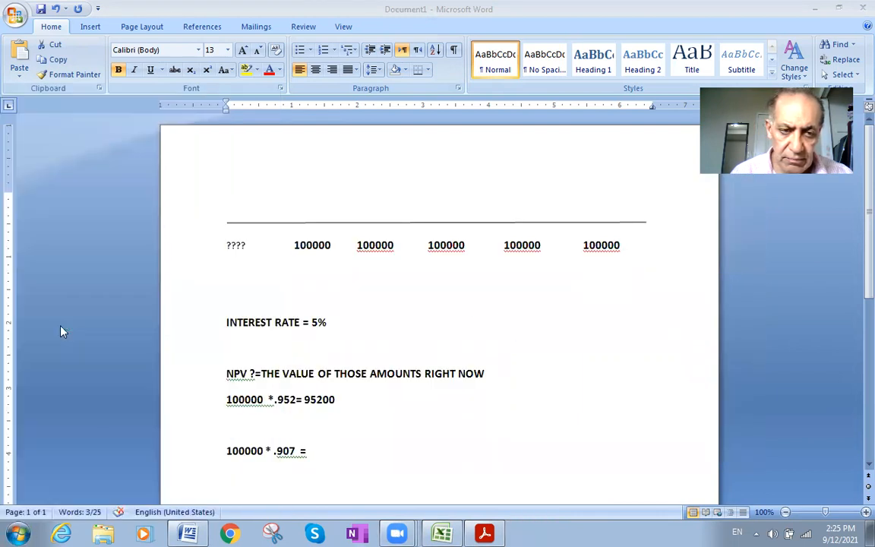
text(100000)
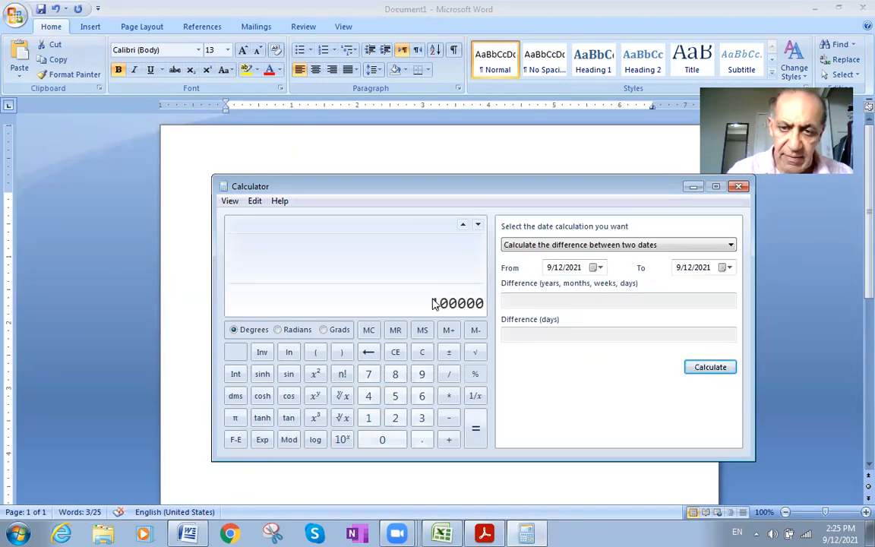
click(448, 395)
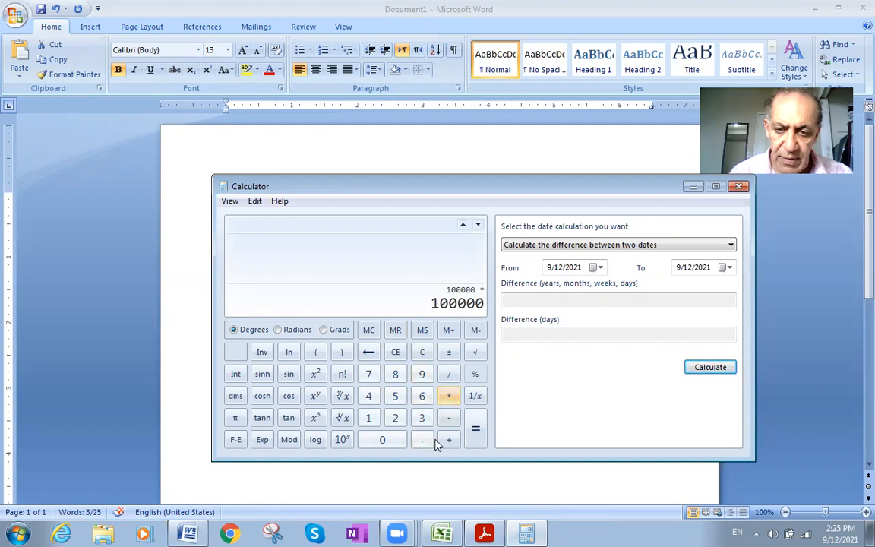
click(420, 439)
click(422, 374)
click(383, 440)
click(366, 376)
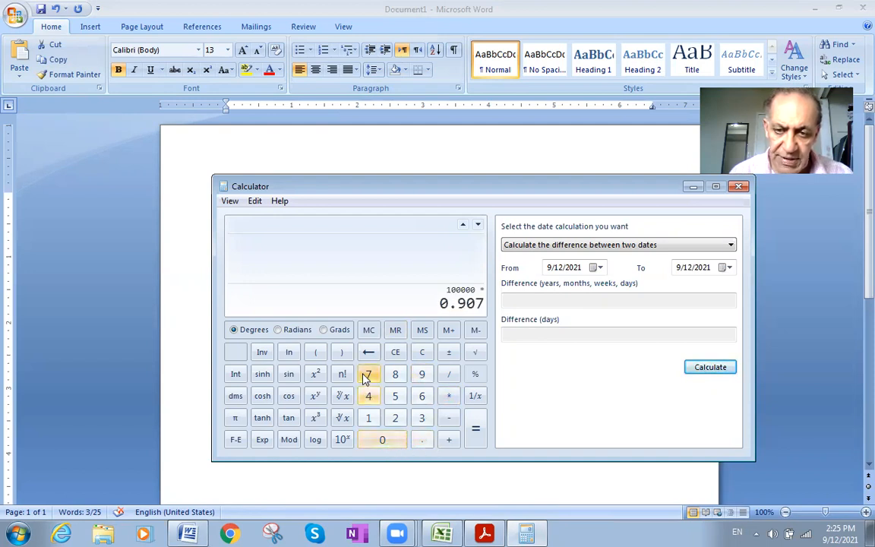
click(474, 433)
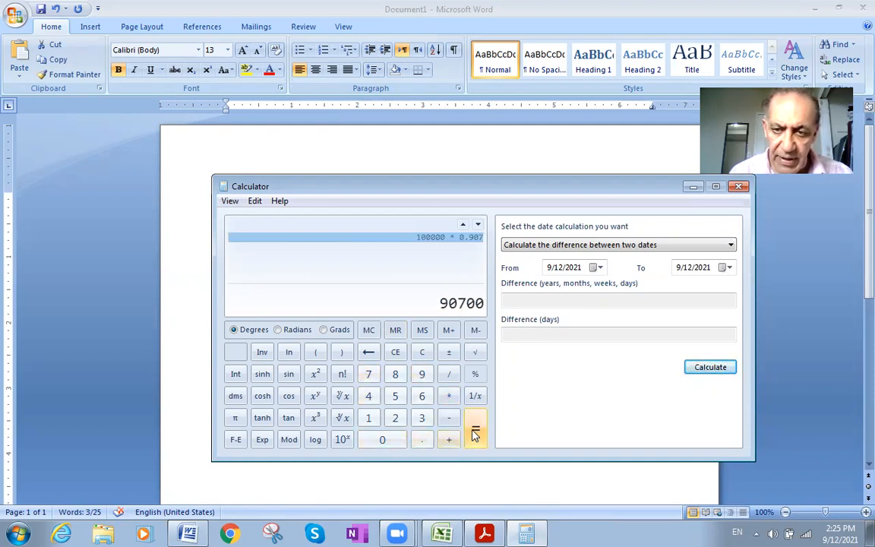
Copy the Calculator result and enter 90700 after 100000 * .907 = in the Word document.
click(255, 202)
click(252, 217)
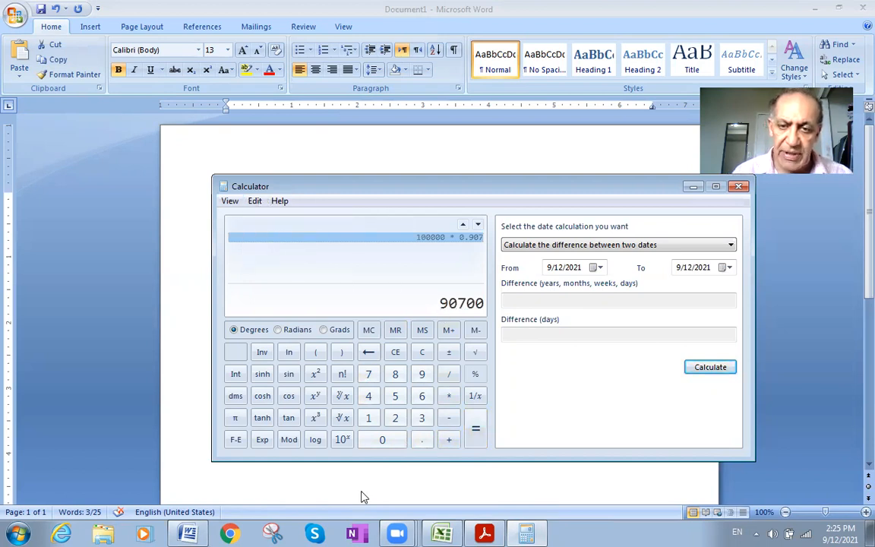
click(188, 533)
click(311, 453)
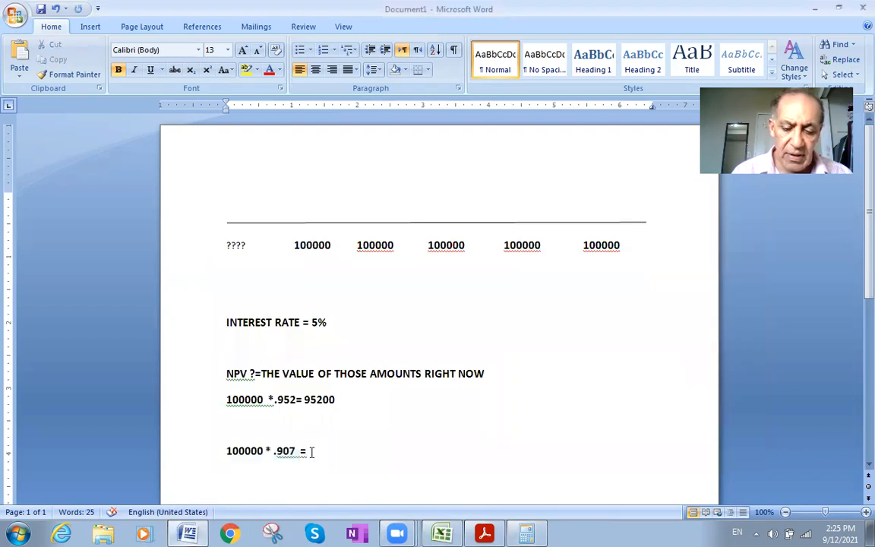
text(90700)
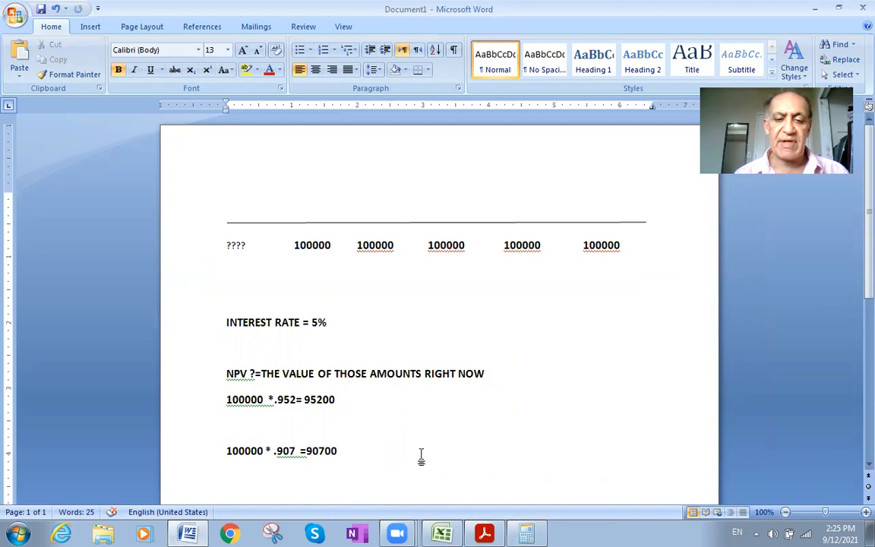
Put a $ before the results 95200 and 90700 and add spaces so the two amounts line up.
click(305, 400)
text($)
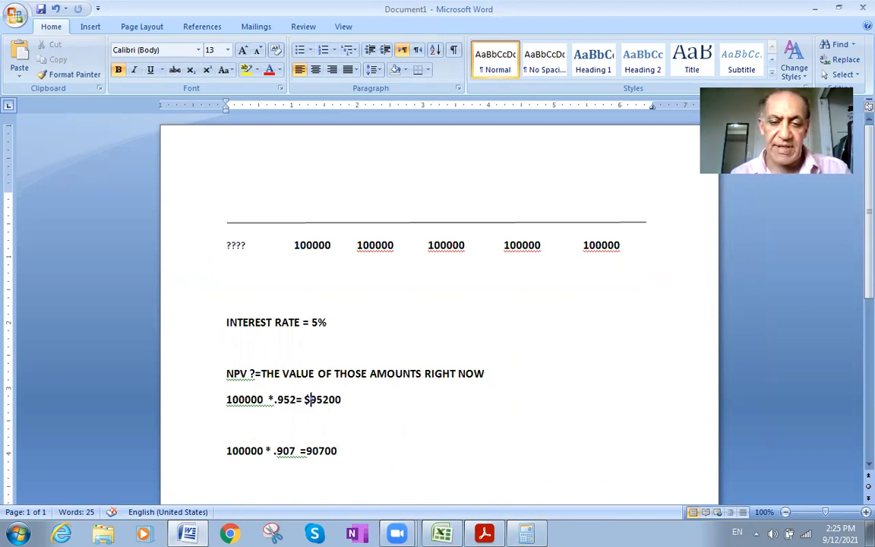
click(307, 450)
text($)
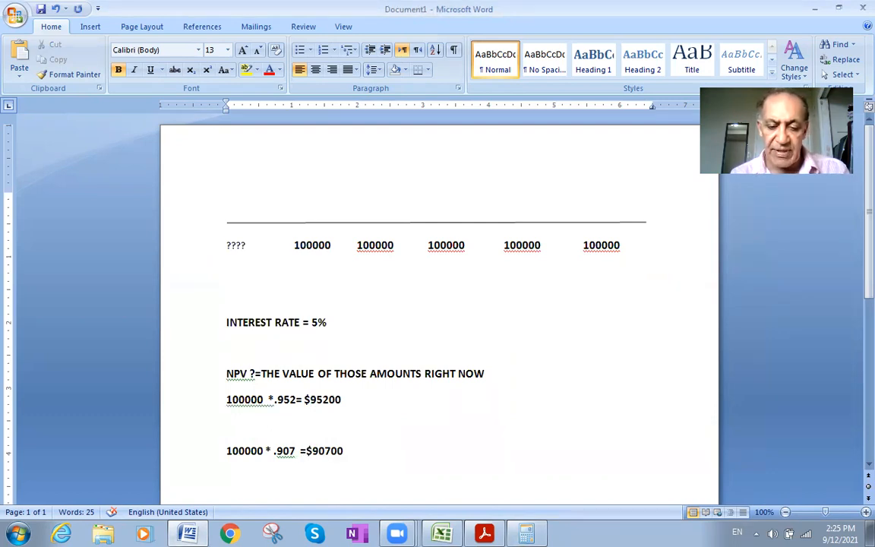
click(304, 450)
click(304, 399)
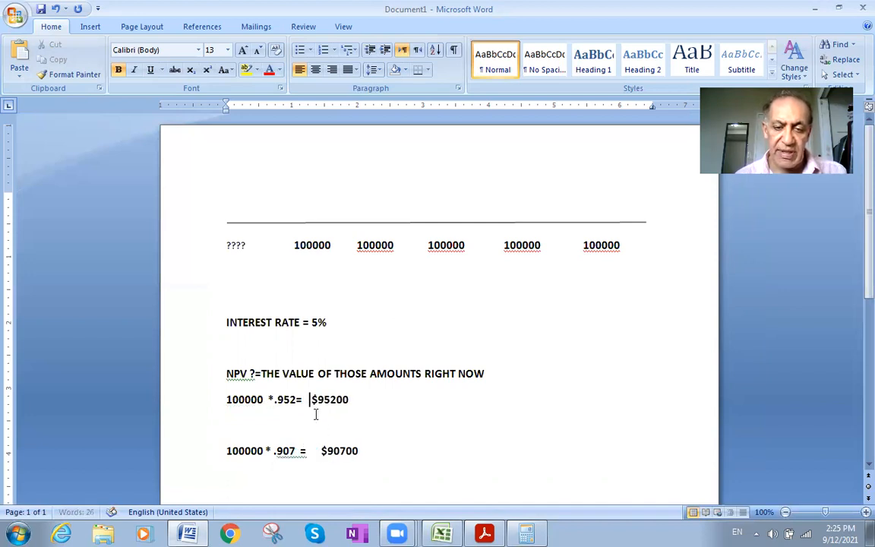
key(Down)
key(Down)
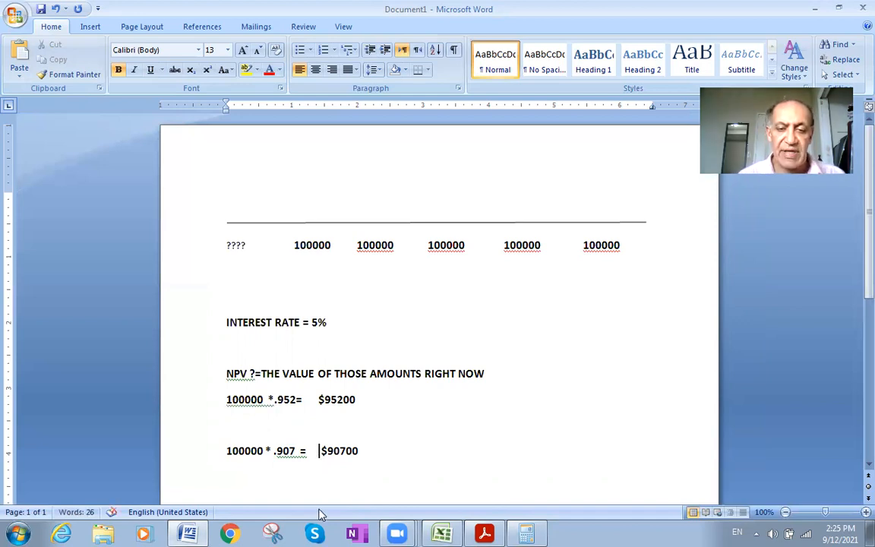
Highlight the third 100000 on the timeline, look up its period 3 factor at 5% in the Acrobat present value table, and return to Word.
click(371, 456)
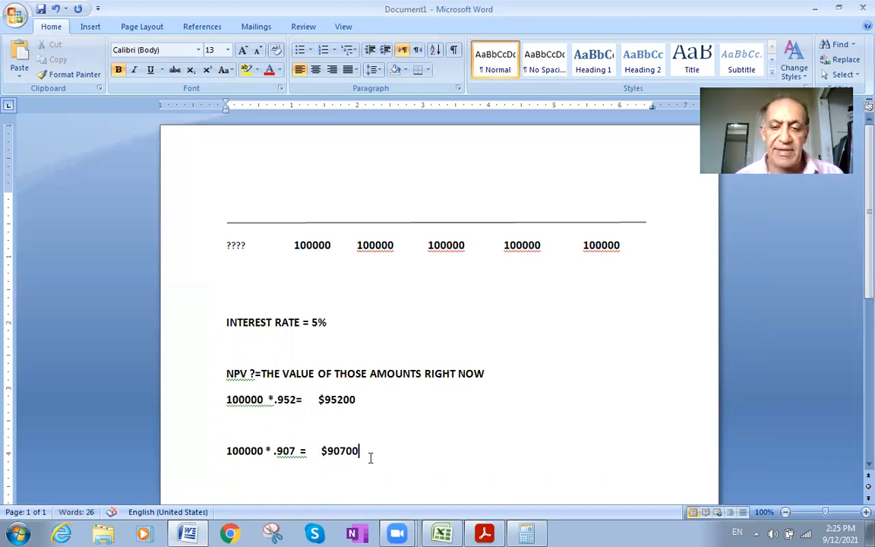
double_click(460, 247)
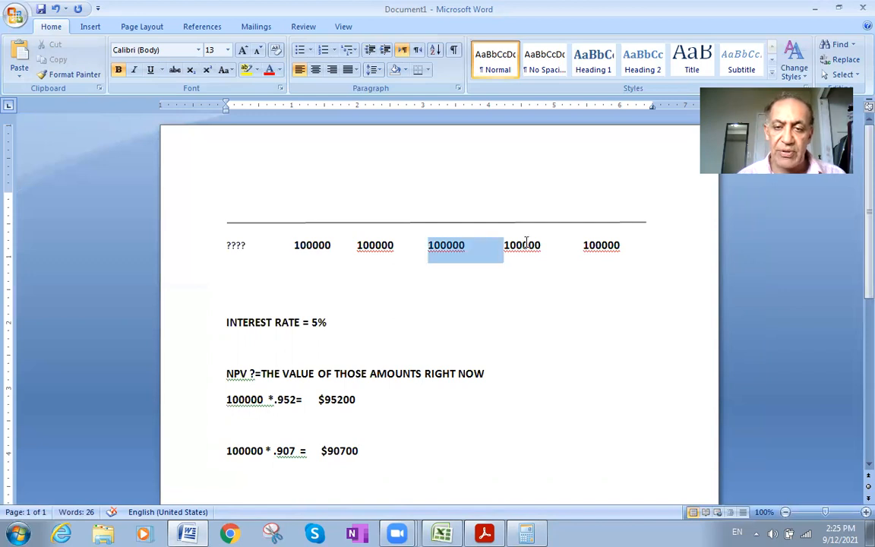
double_click(513, 244)
click(448, 246)
double_click(448, 246)
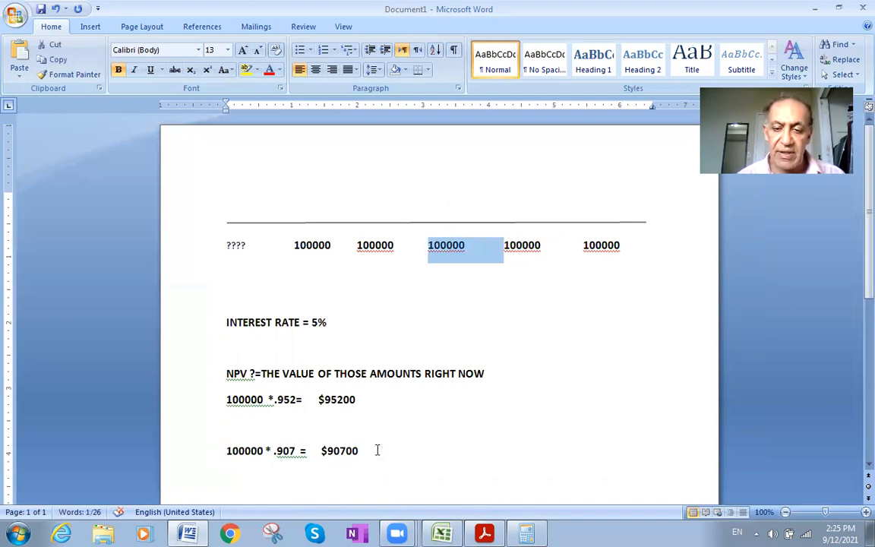
click(484, 533)
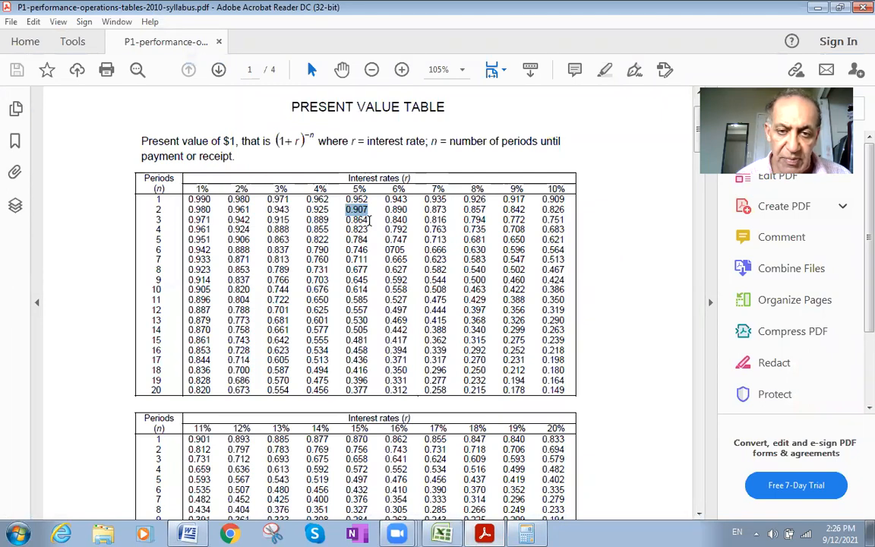
drag(368, 224, 349, 221)
click(358, 222)
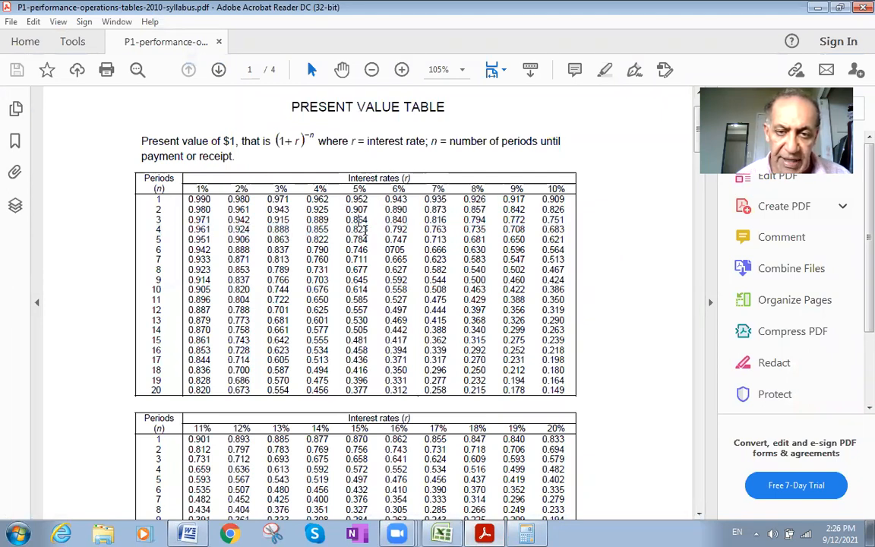
click(190, 532)
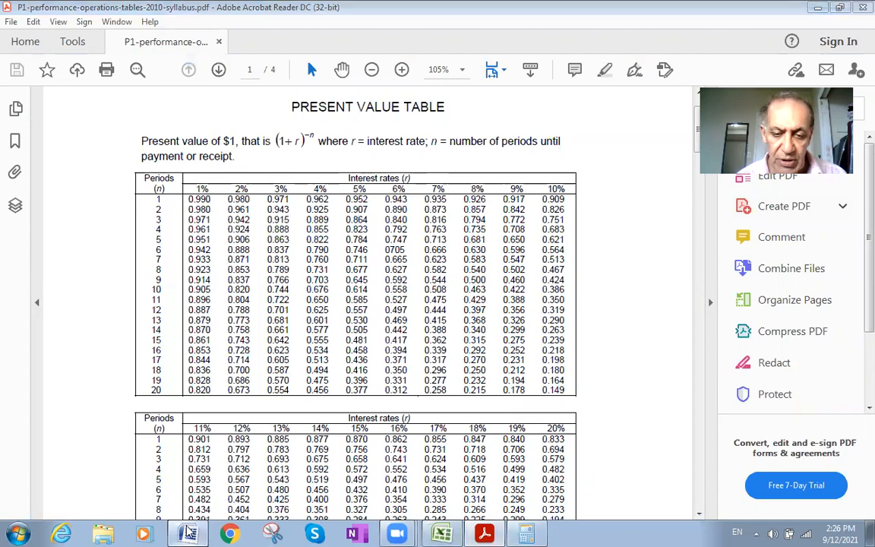
Add the line 100000*.864= 86400 below the 90700 calculation, rechecking the period 3 factor at 5% in the Acrobat present value table.
click(363, 451)
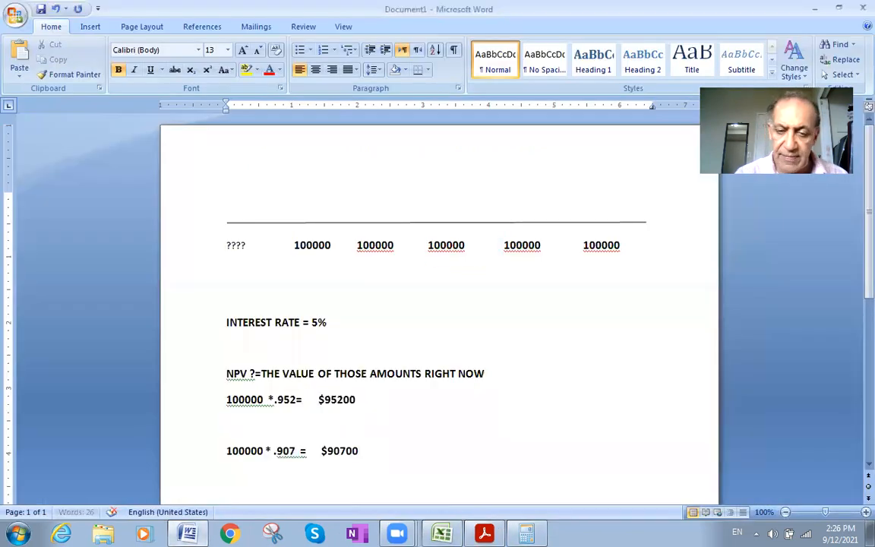
text(100000*)
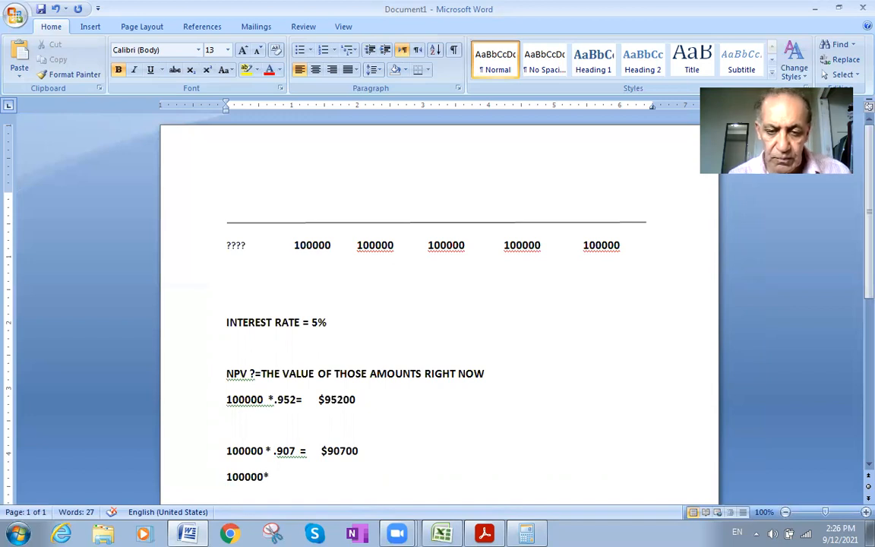
click(486, 533)
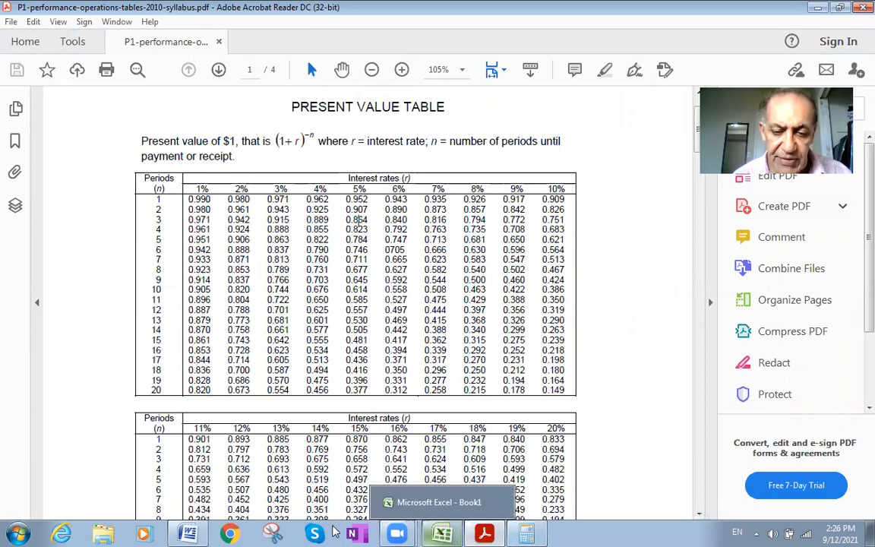
click(192, 532)
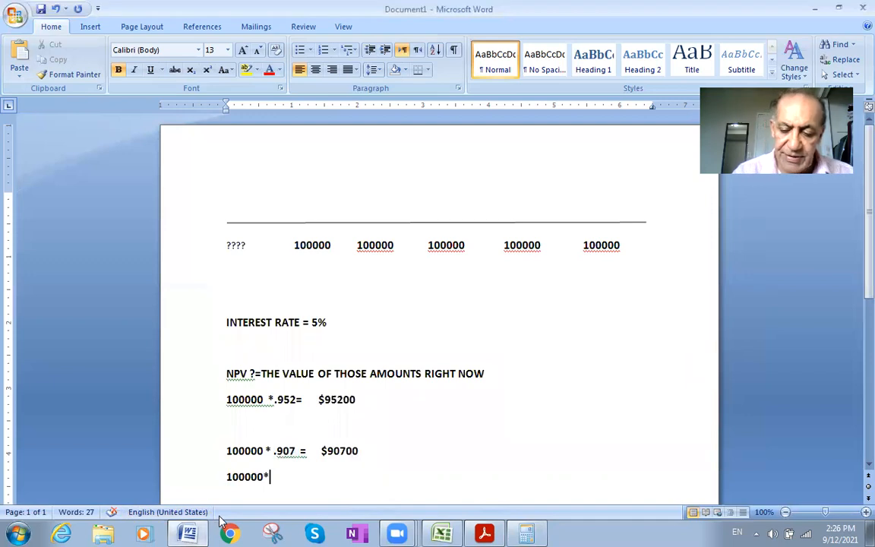
text(864=)
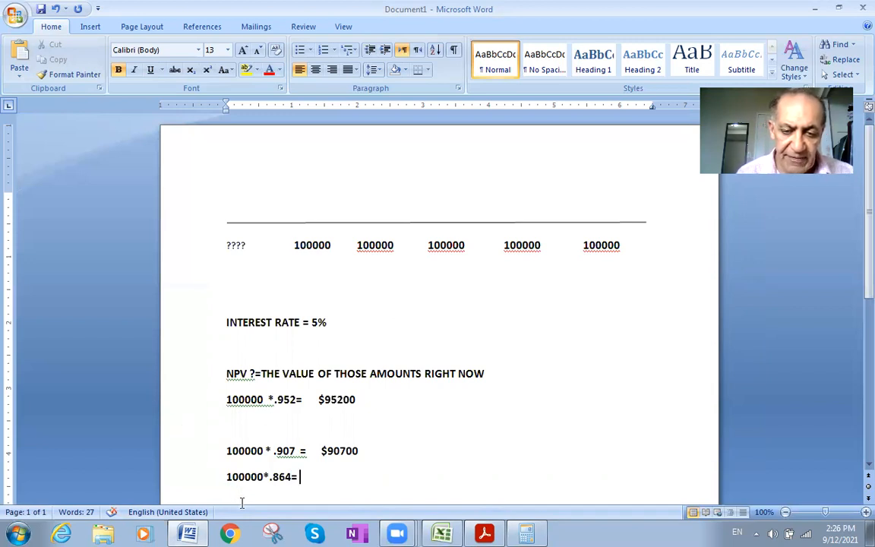
text(860)
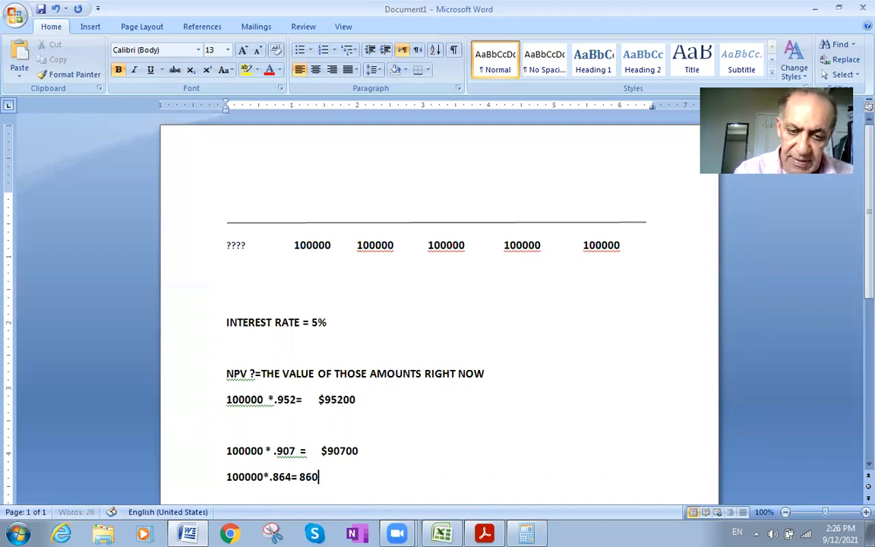
key(BackSpace)
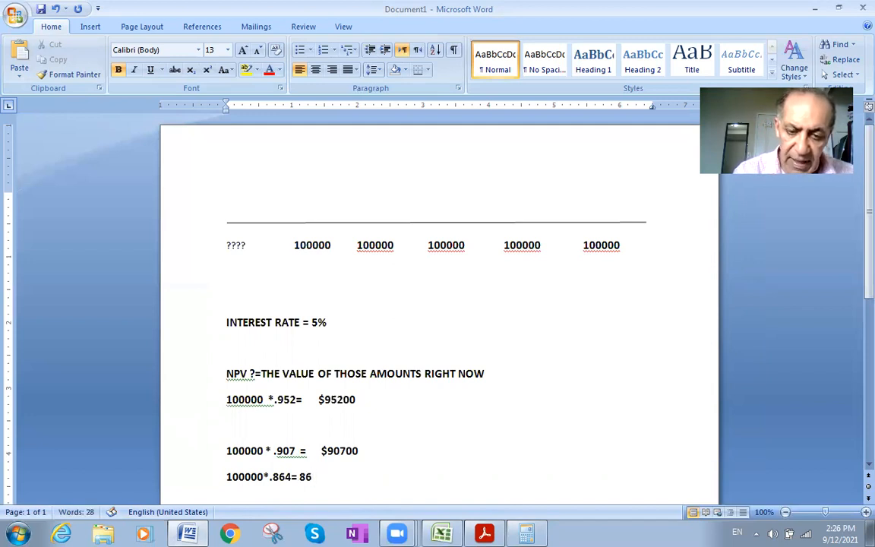
text(400)
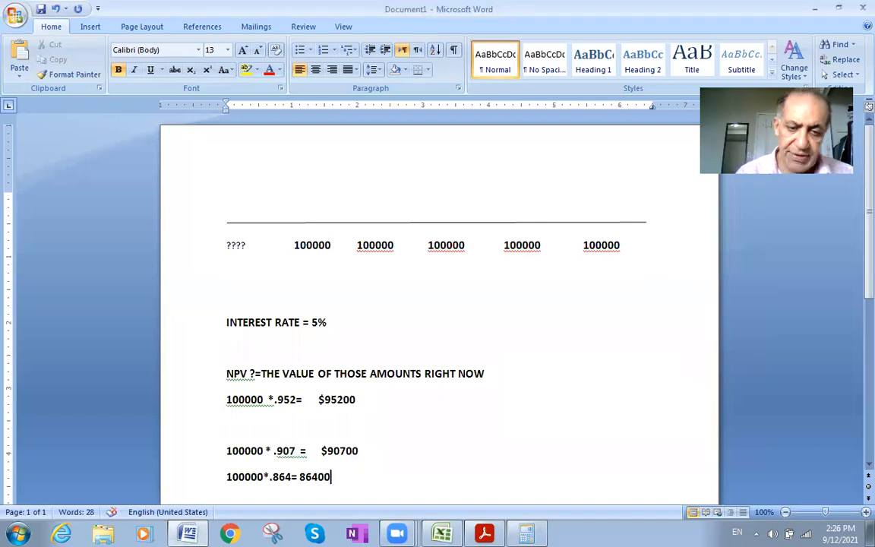
Space the 86400 result to align under 90700, put a $ before it, and start a new line below.
click(298, 477)
key(Tab)
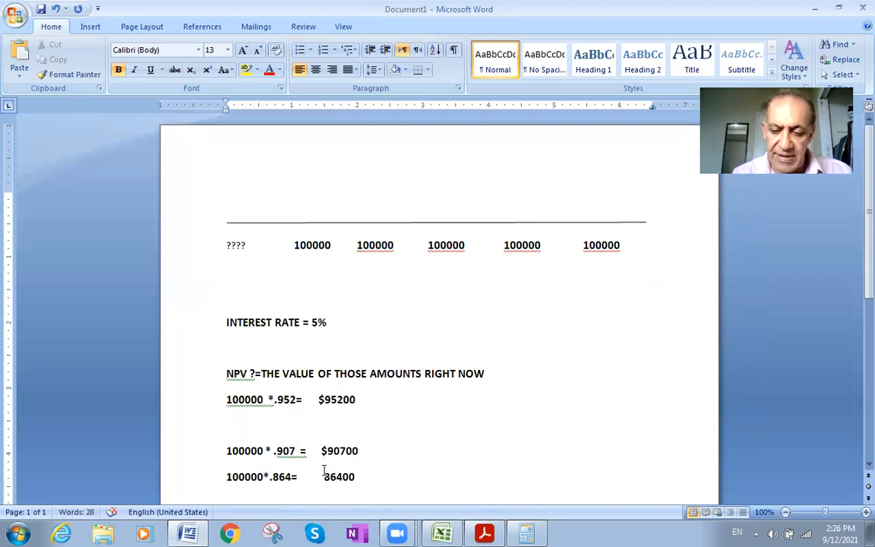
text(4)
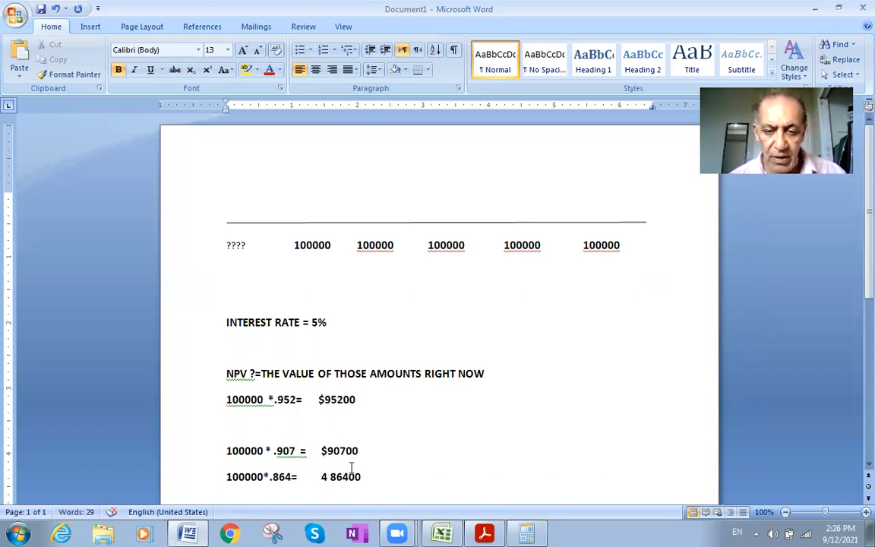
key(BackSpace)
key(BackSpace)
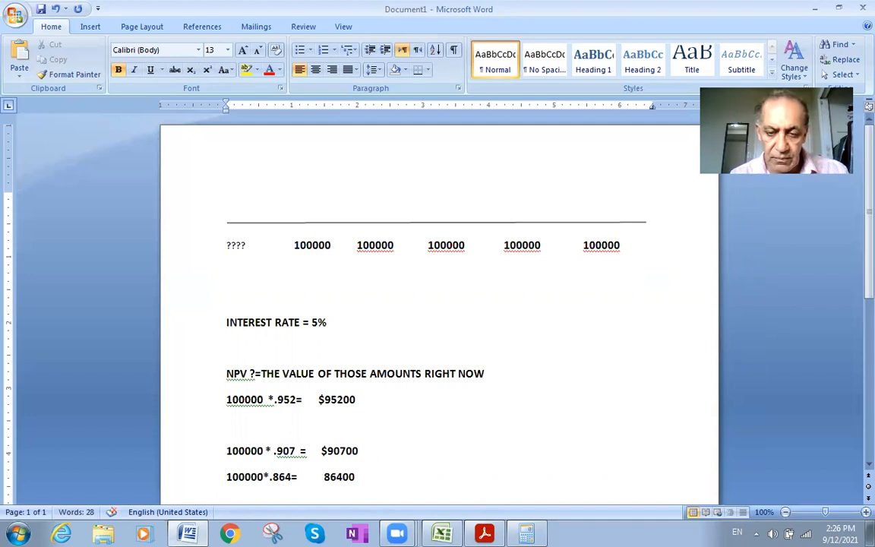
text($)
click(386, 477)
key(Return)
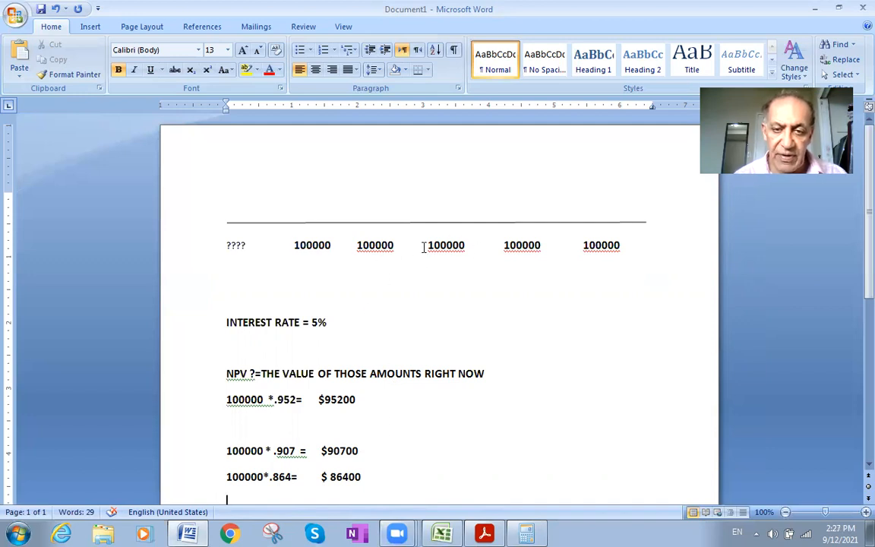
Highlight the fourth 100000 on the timeline, look up its period 4 factor at 5% in the Acrobat table, and return to Word.
double_click(517, 244)
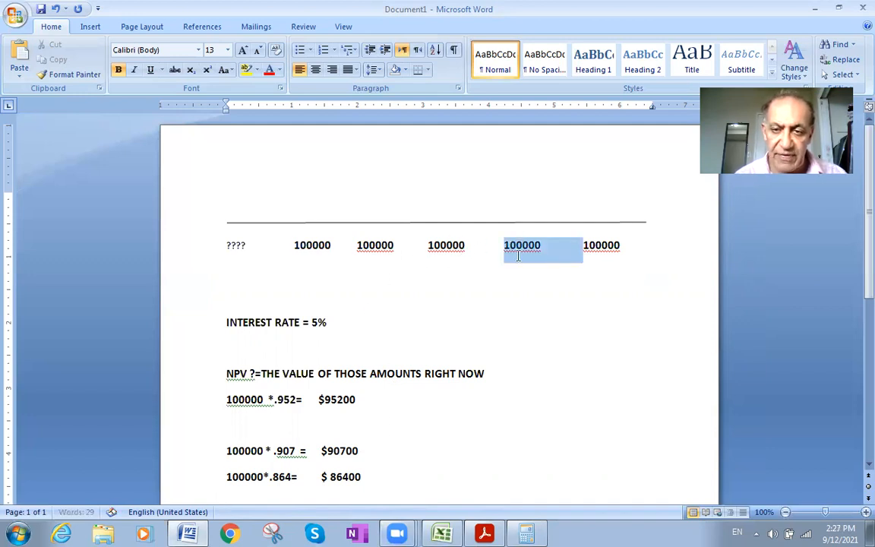
click(516, 244)
click(484, 533)
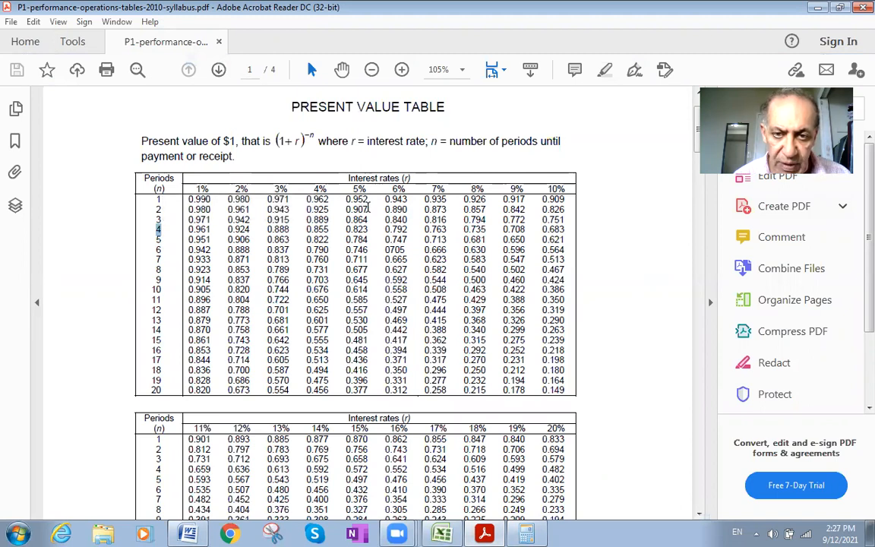
mouse_move(370, 226)
mouse_down()
mouse_move(342, 228)
mouse_move(364, 237)
mouse_up()
click(382, 235)
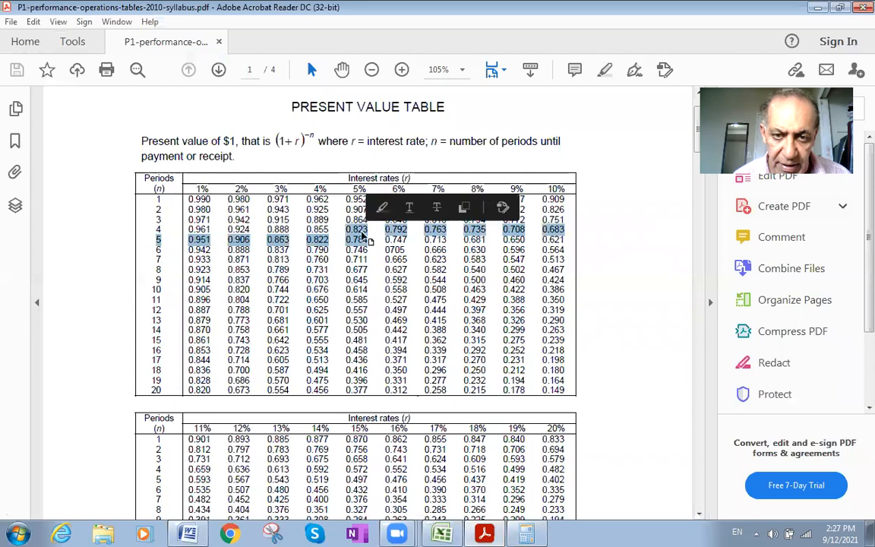
click(356, 229)
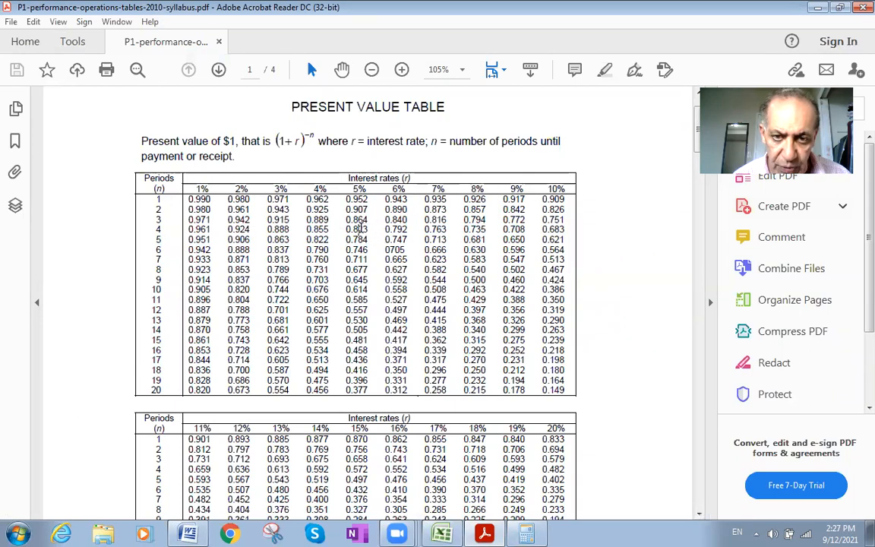
click(188, 534)
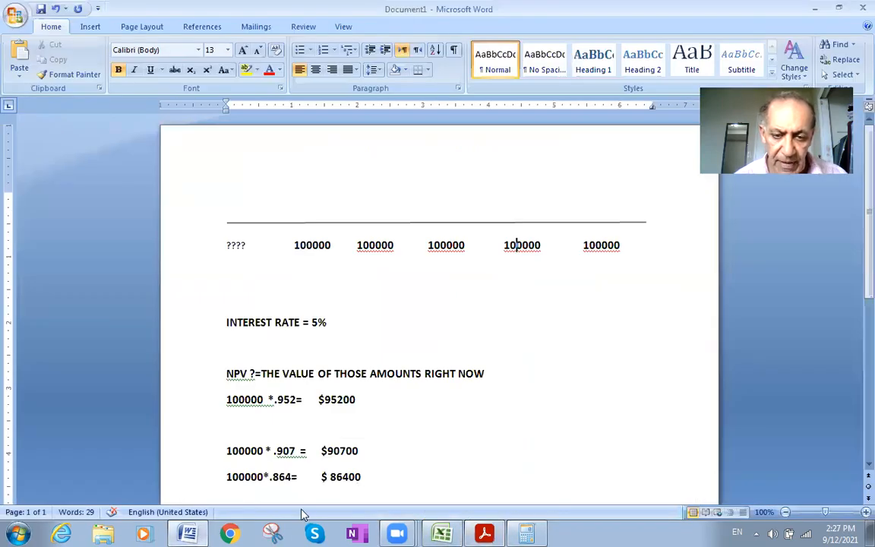
Copy 100000* from the third calculation onto a new line below it and complete the expression as 100000*.823=.
scroll(324, 476, down, 2)
click(365, 411)
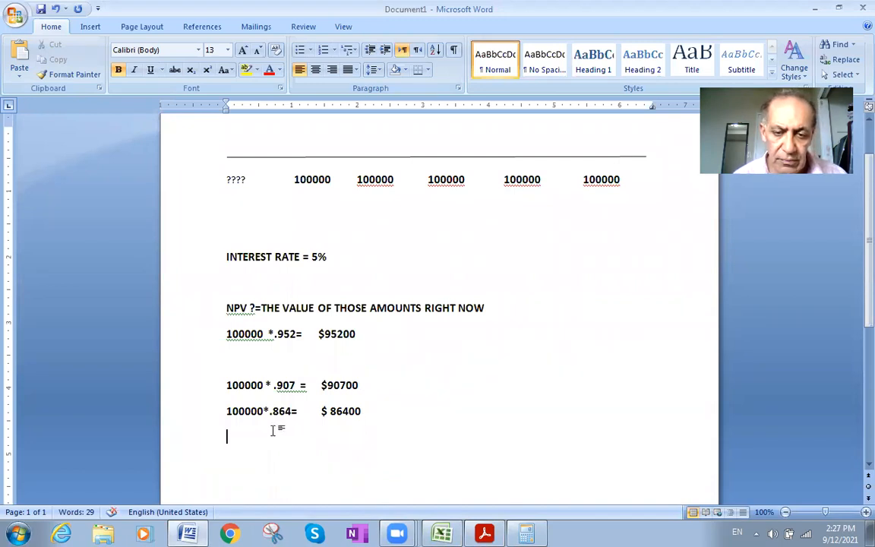
drag(227, 411, 267, 411)
key(ctrl+c)
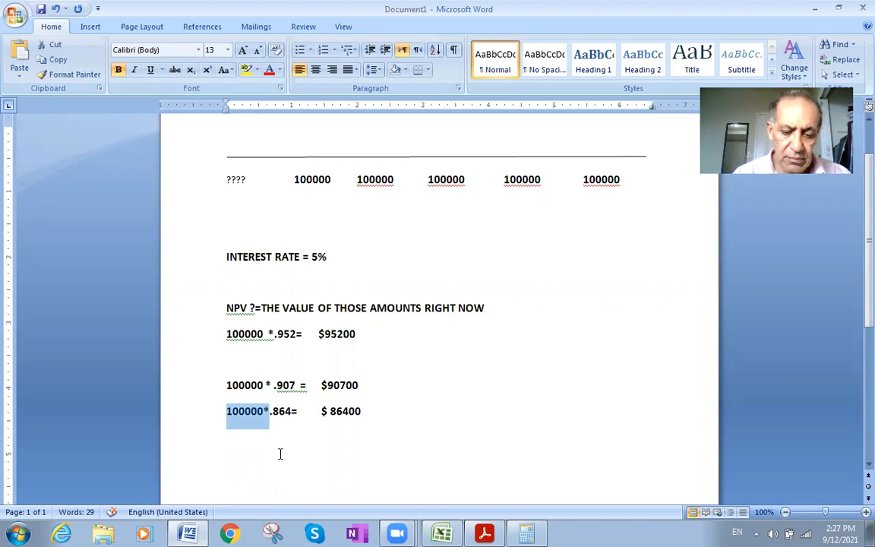
click(365, 413)
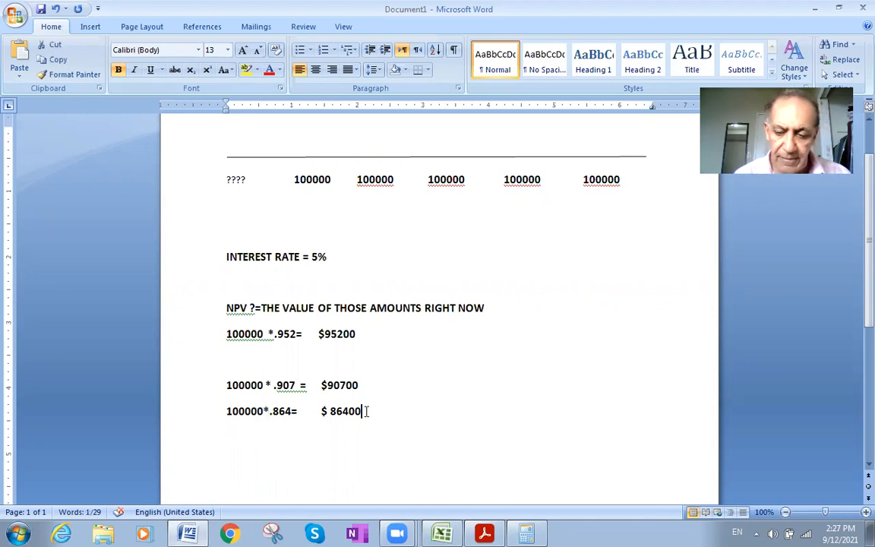
key(Return)
key(ctrl+v)
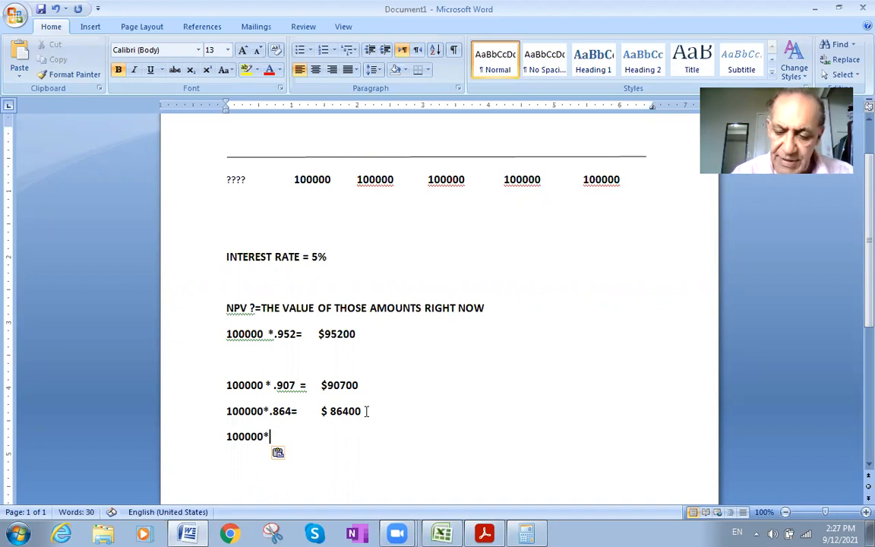
text(.823)
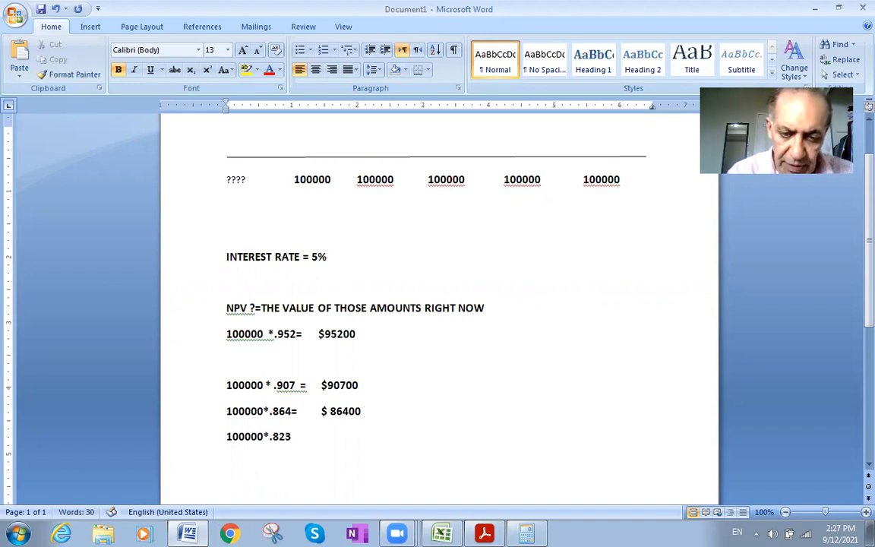
text(=)
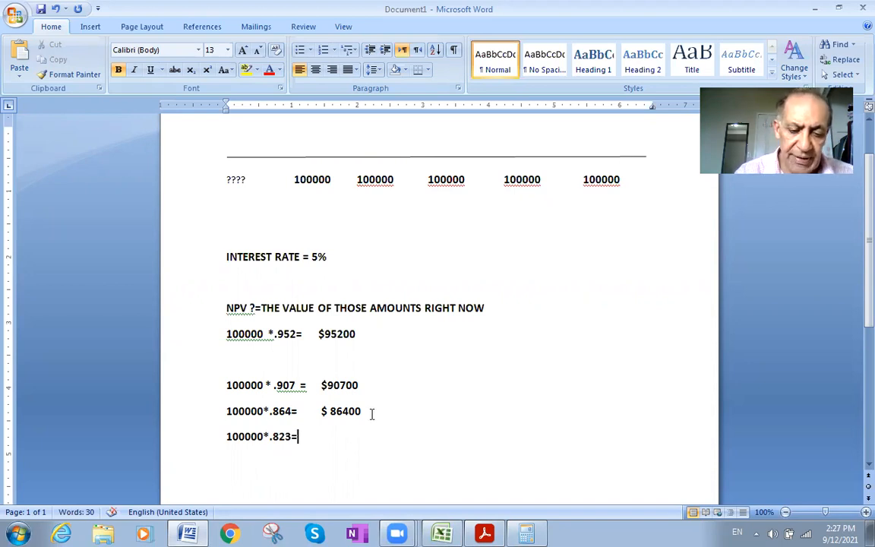
Enter the result 82300 after 100000*.823=, space it under the other amounts, and put a $ before it.
text(8)
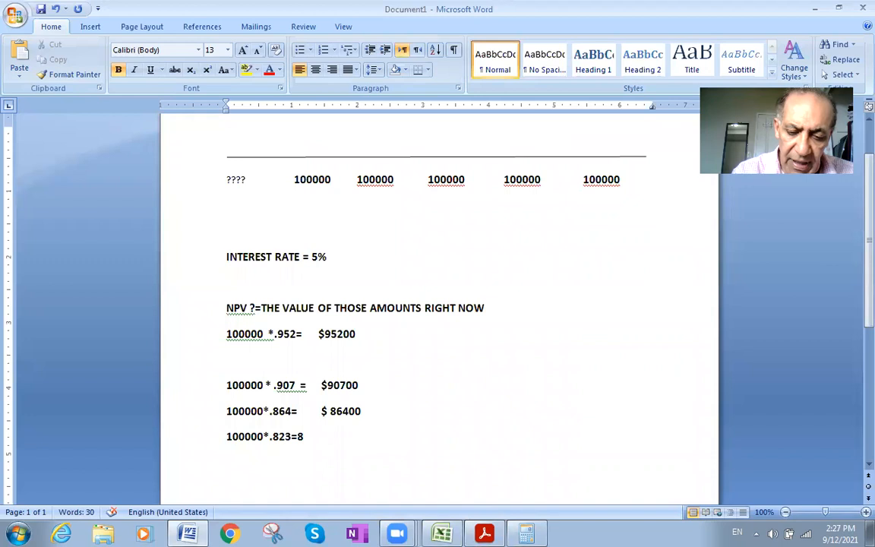
text(2300)
click(298, 433)
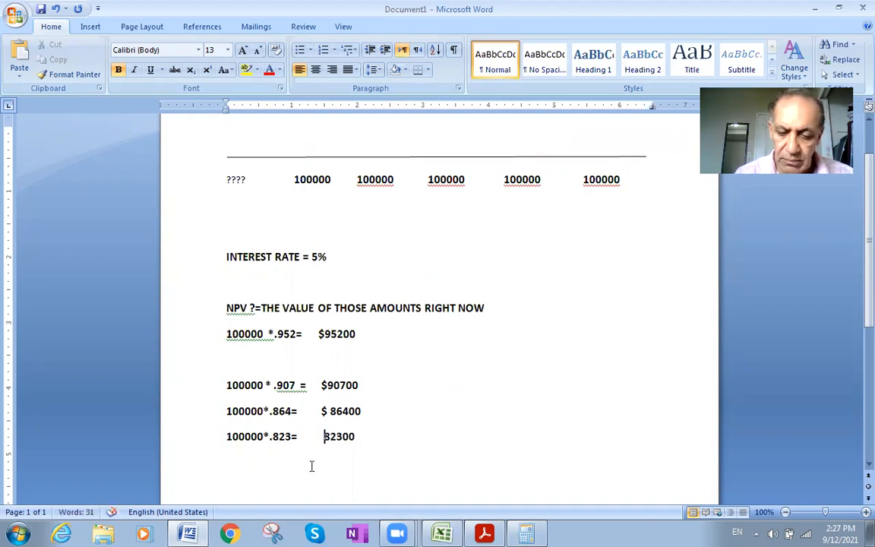
text($)
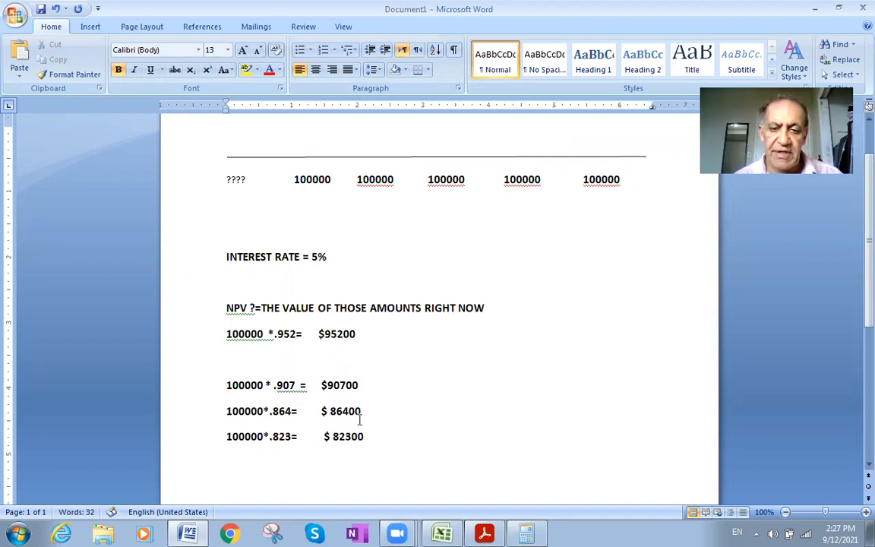
Highlight the fifth 100000 and the ???? on the timeline to relate the last payment to its value today.
double_click(600, 181)
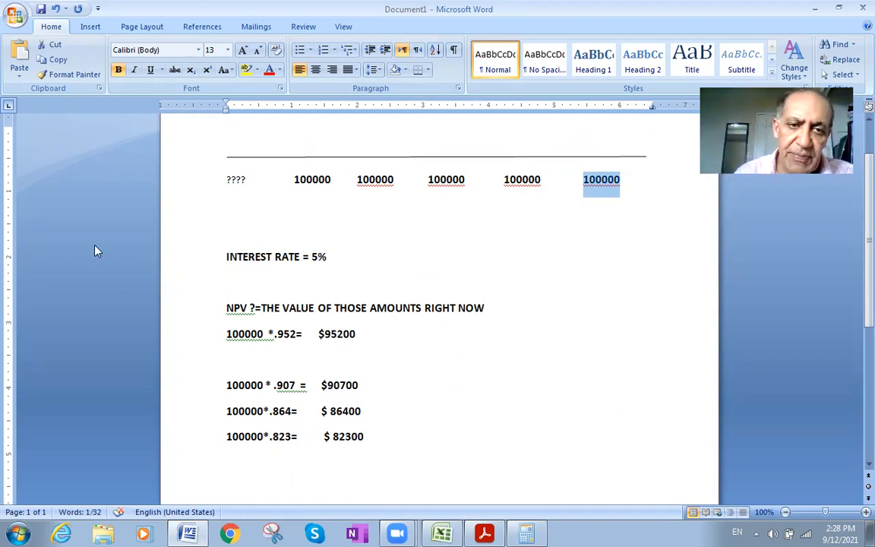
double_click(227, 181)
click(227, 181)
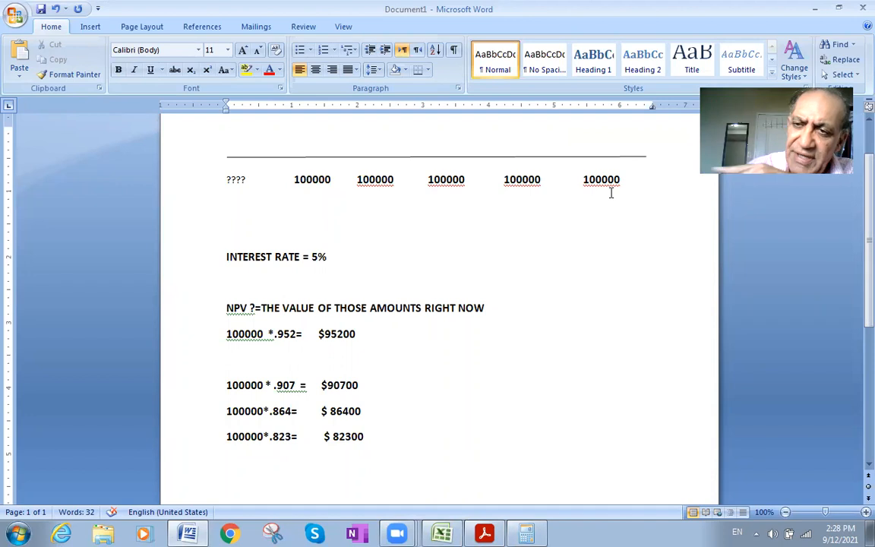
double_click(229, 178)
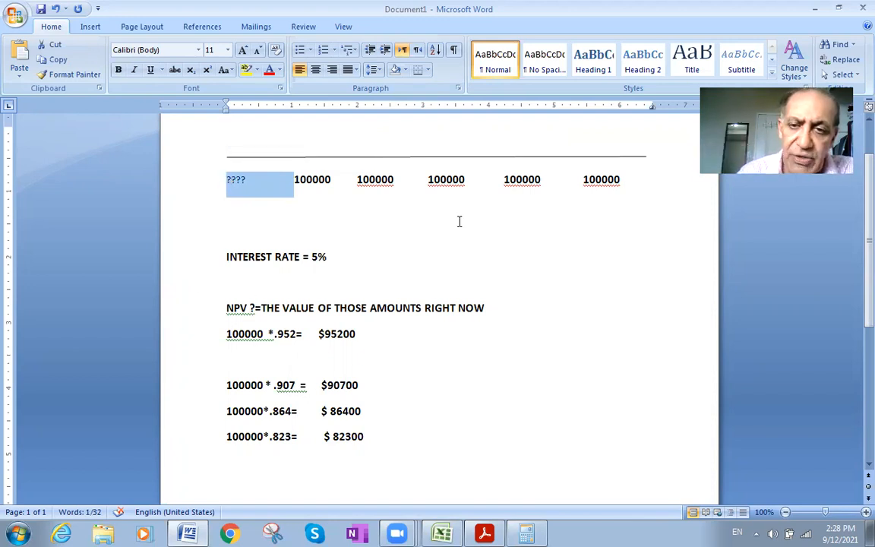
Copy the fifth 100000 from the timeline onto a new line below the 82300 calculation and add * after it.
double_click(605, 179)
key(ctrl+c)
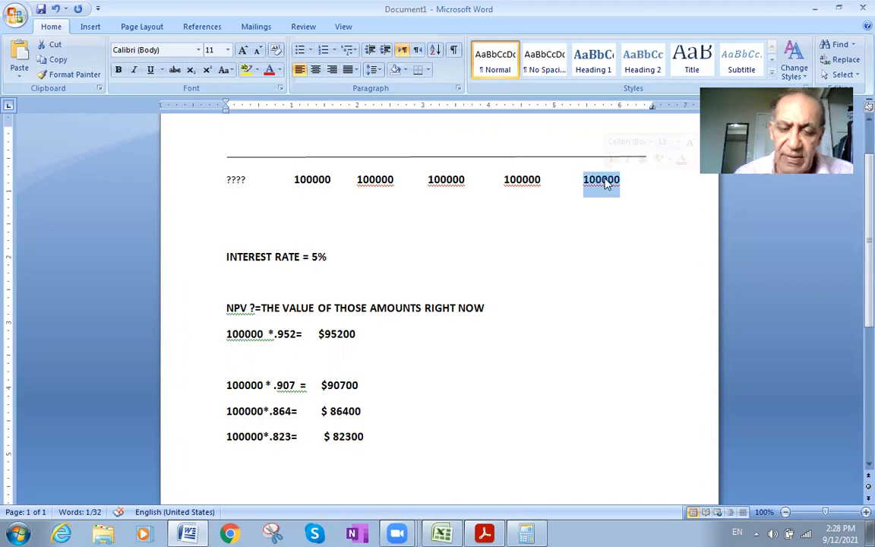
click(387, 440)
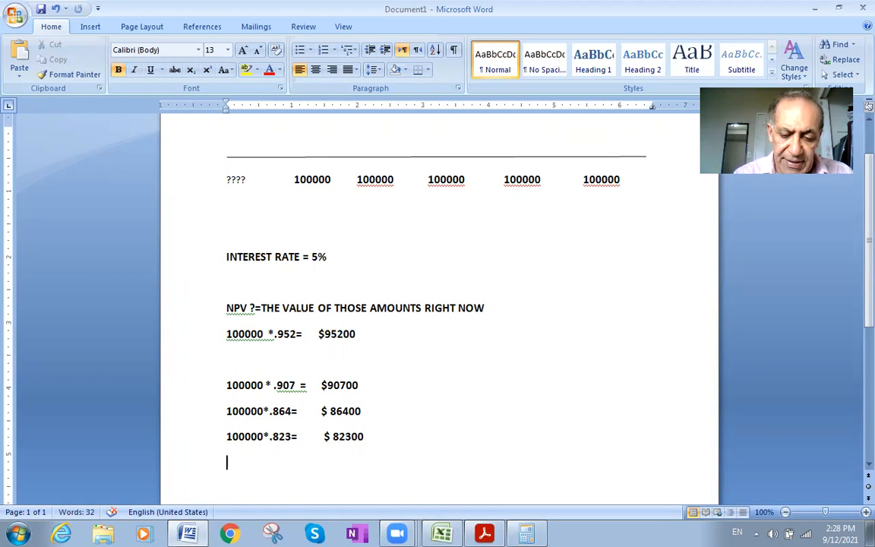
key(ctrl+v)
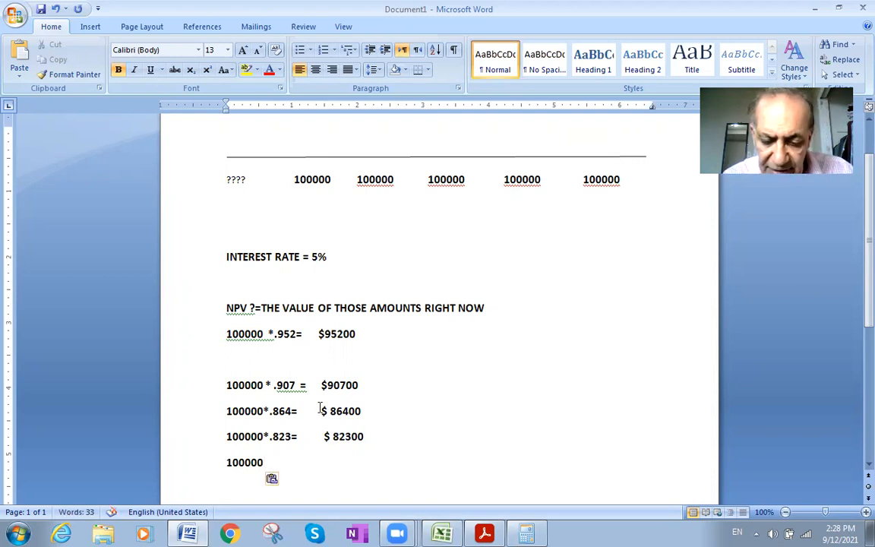
text(*)
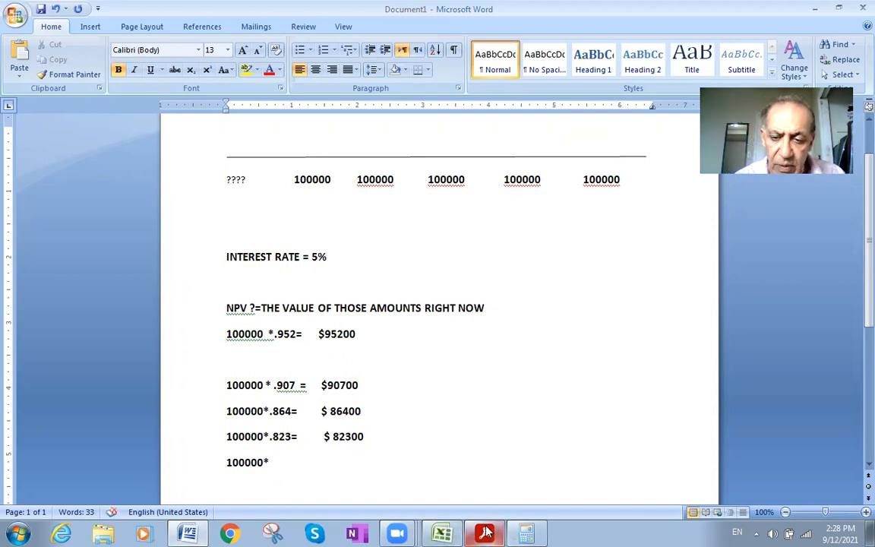
Switch to the present value table in Acrobat Reader and copy the 5% factor for period 5.
key(alt+Tab)
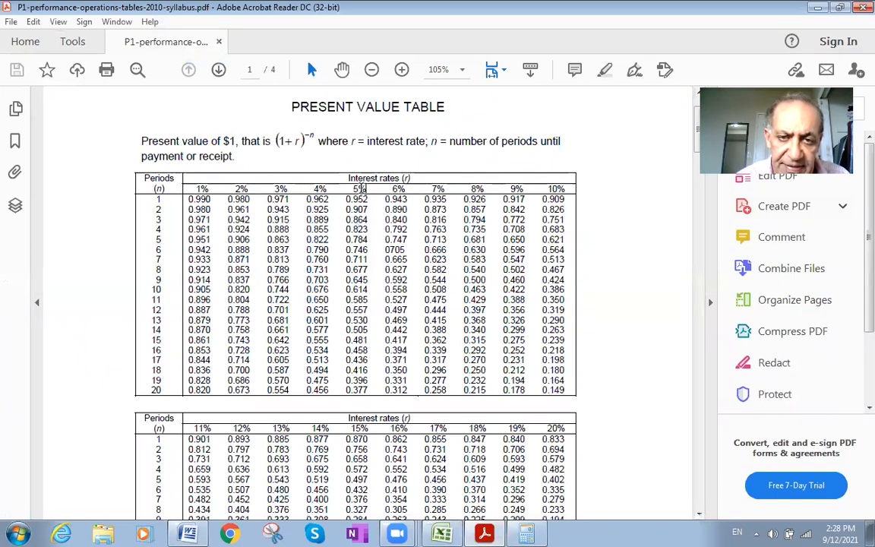
drag(363, 188, 357, 189)
click(358, 190)
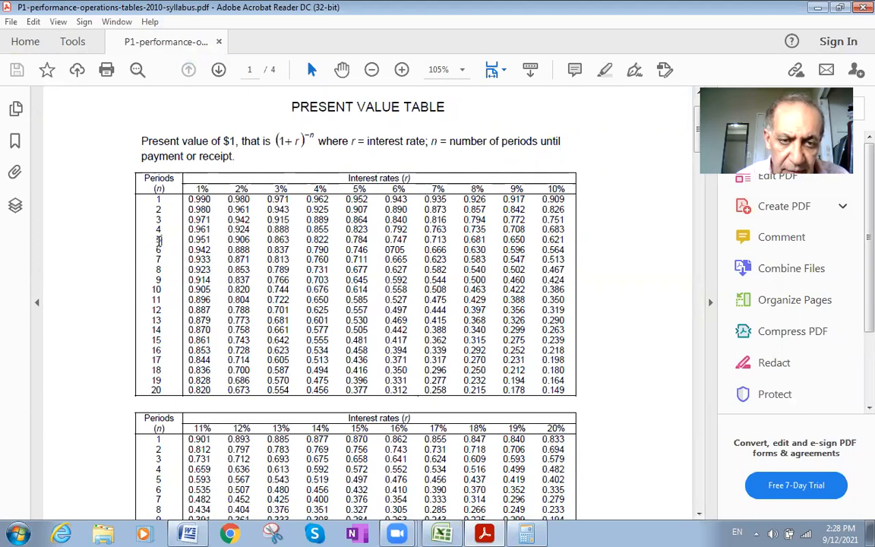
drag(158, 240, 565, 240)
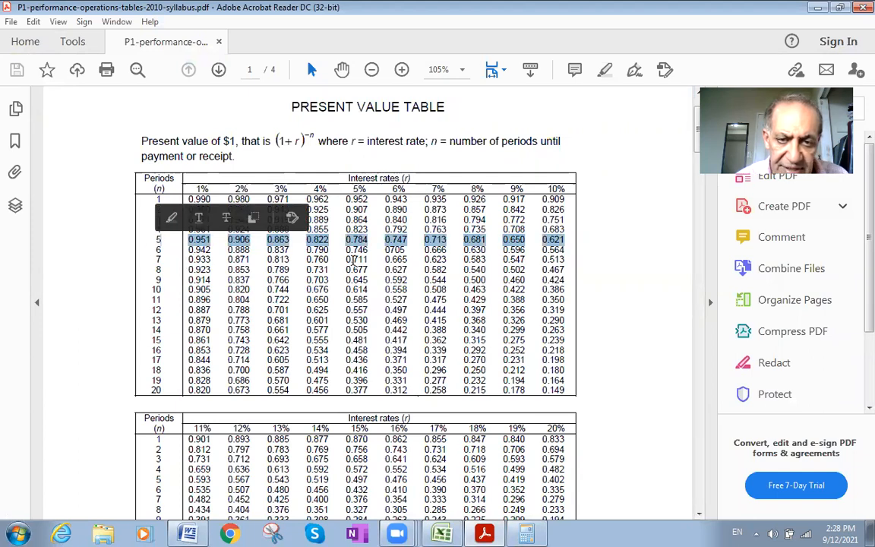
click(354, 259)
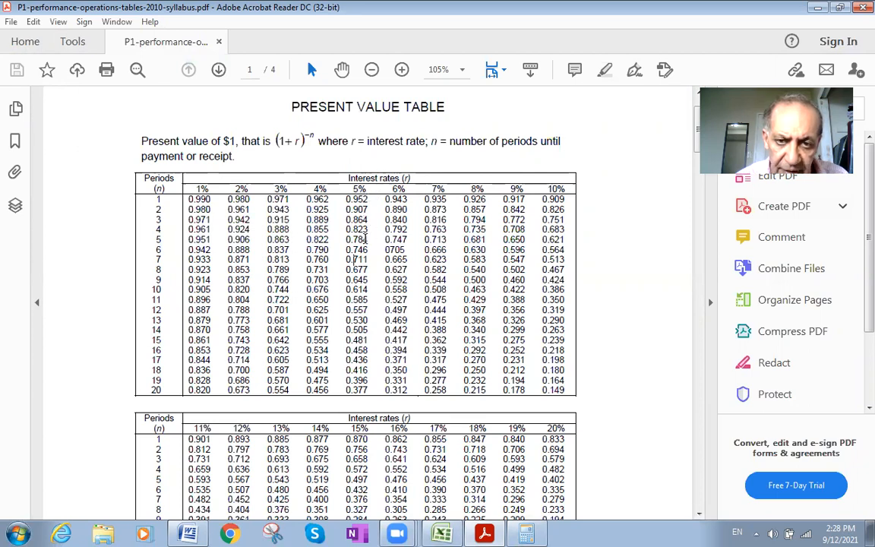
double_click(366, 240)
key(ctrl+c)
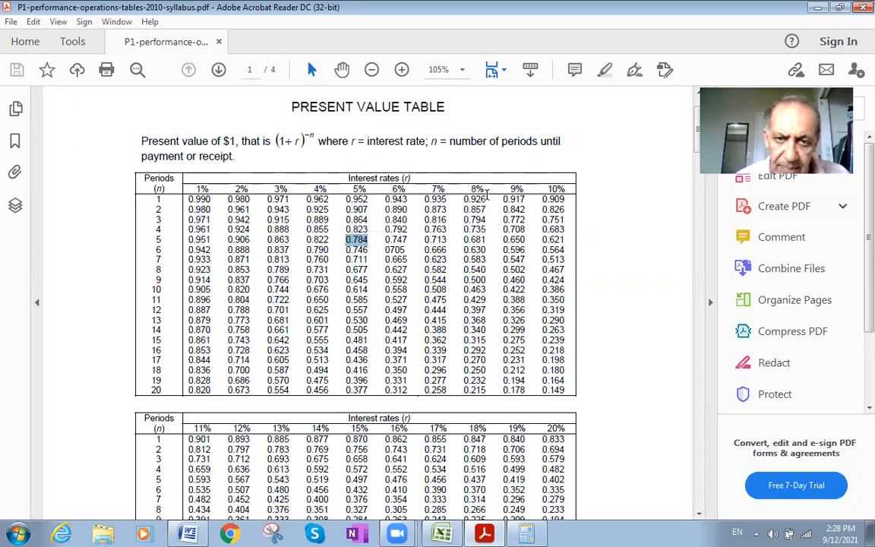
Return to Word and try pasting the copied 0.784 factor after the last 100000*.
click(188, 533)
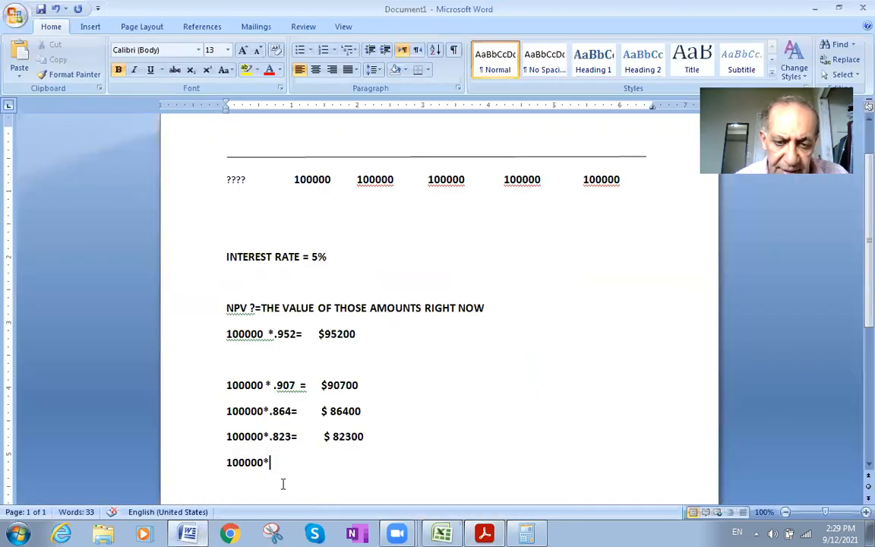
key(ctrl+v)
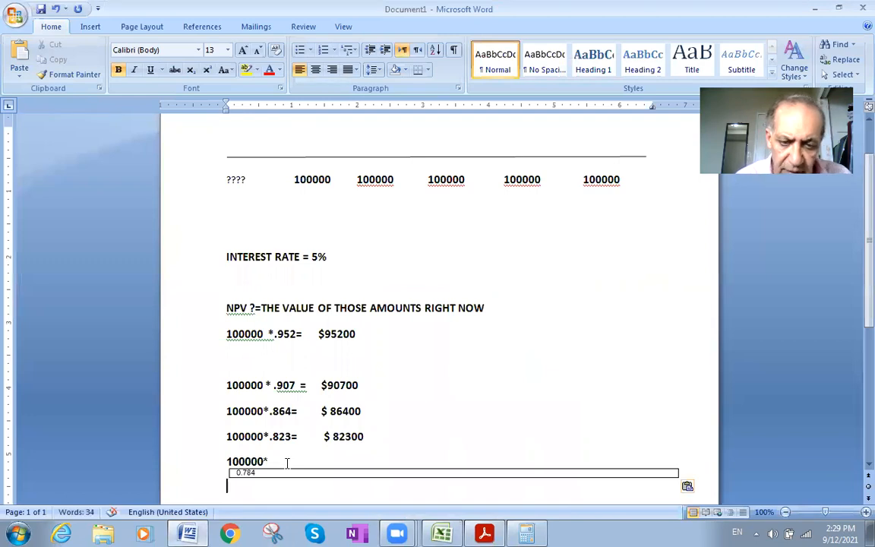
key(BackSpace)
key(ctrl+z)
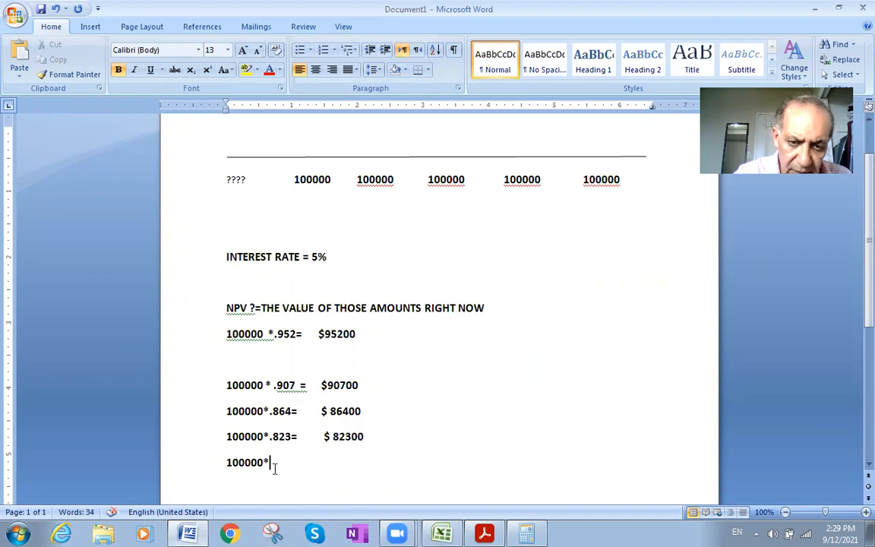
Complete the last line as 100000*.784= with the result 78400, spaced under the other amounts and preceded by a $.
text(.)
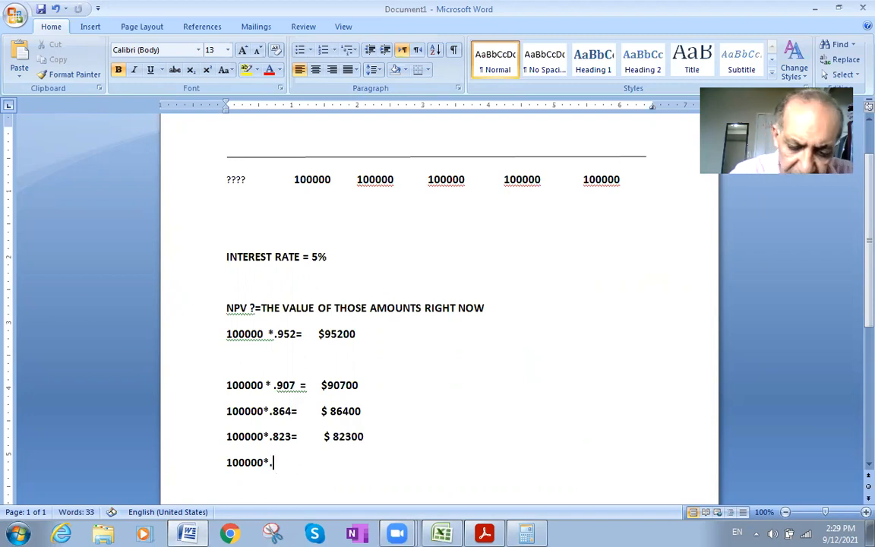
text(784)
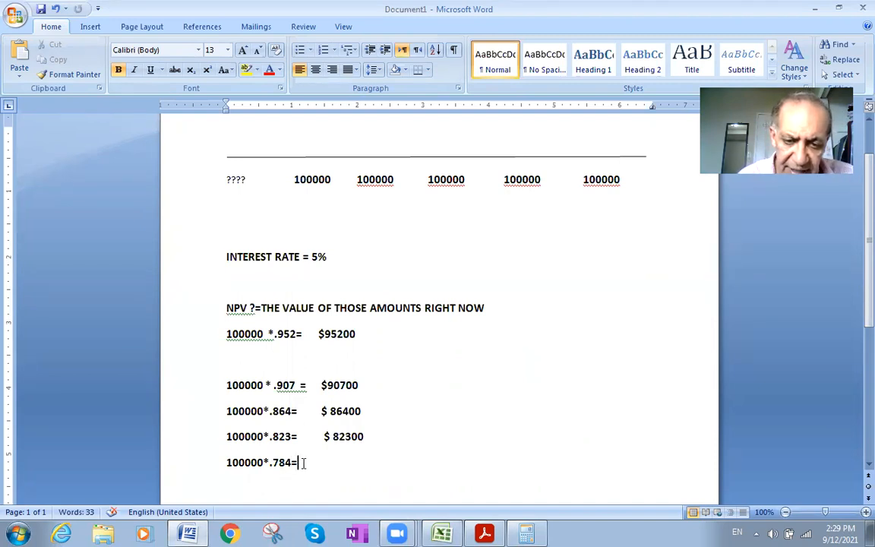
text(=7)
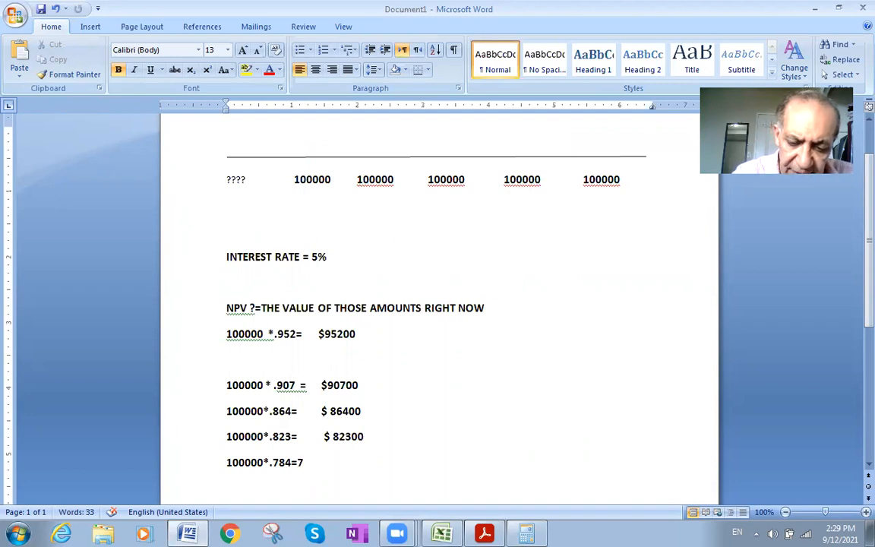
text(8400)
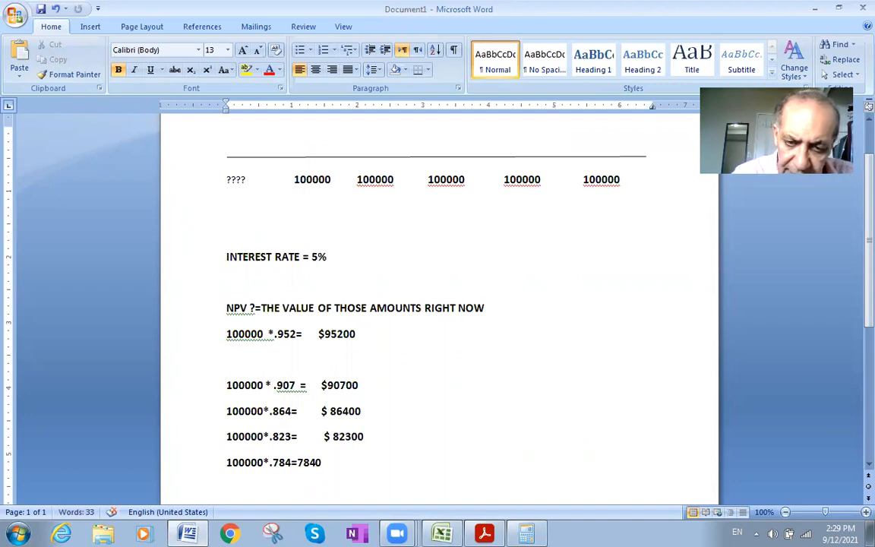
click(299, 462)
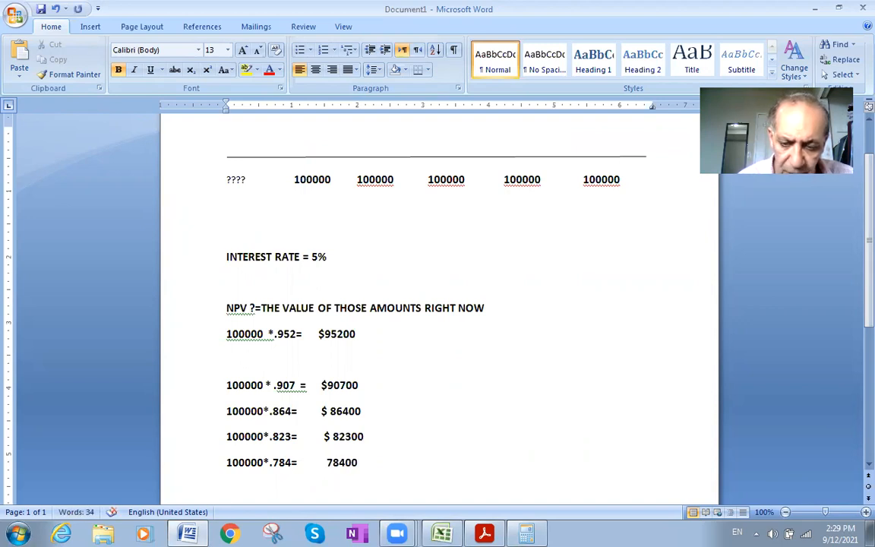
text($)
Add spacing before the second, third and fourth dollar amounts and between the $ and 95200 on the first line to line up the figures.
click(315, 386)
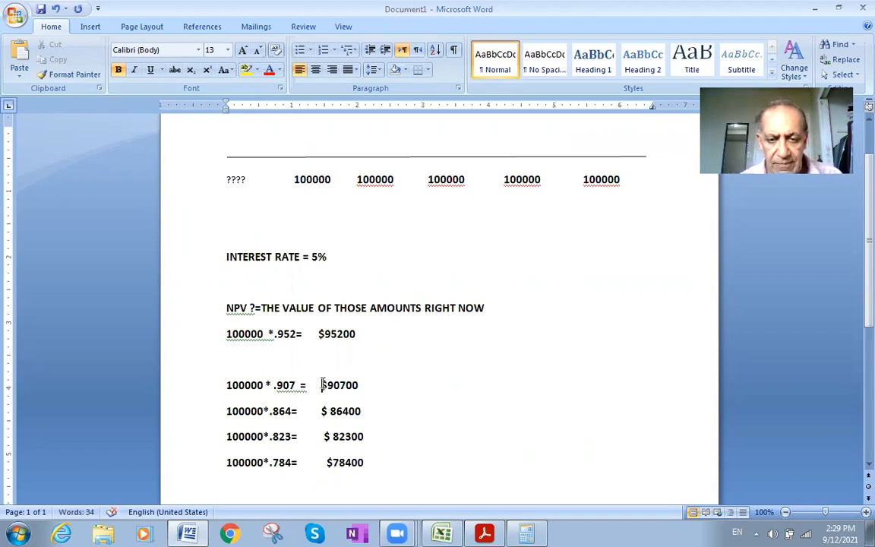
click(320, 410)
click(321, 437)
click(320, 334)
click(322, 334)
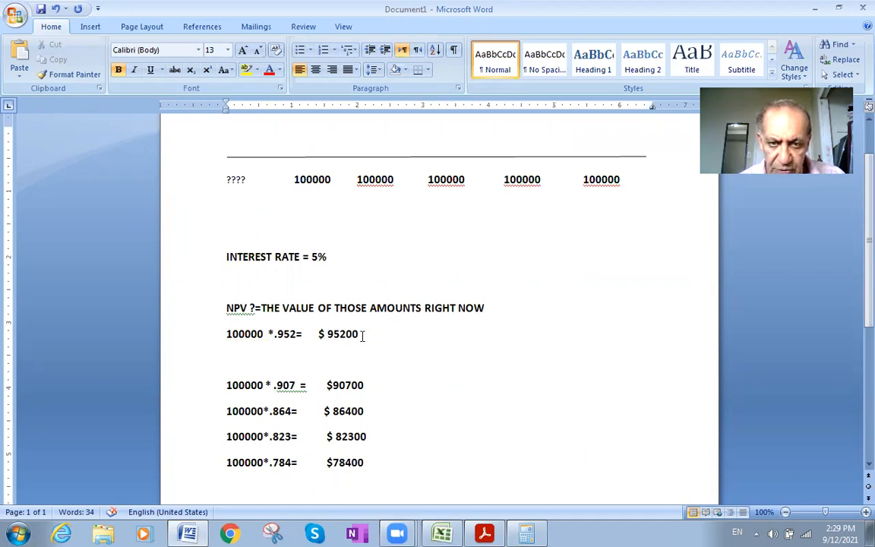
double_click(331, 334)
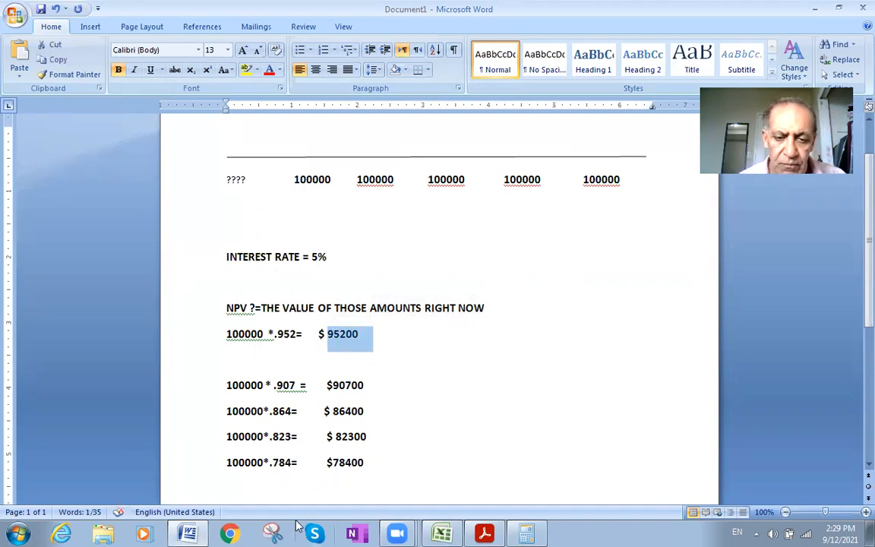
click(526, 534)
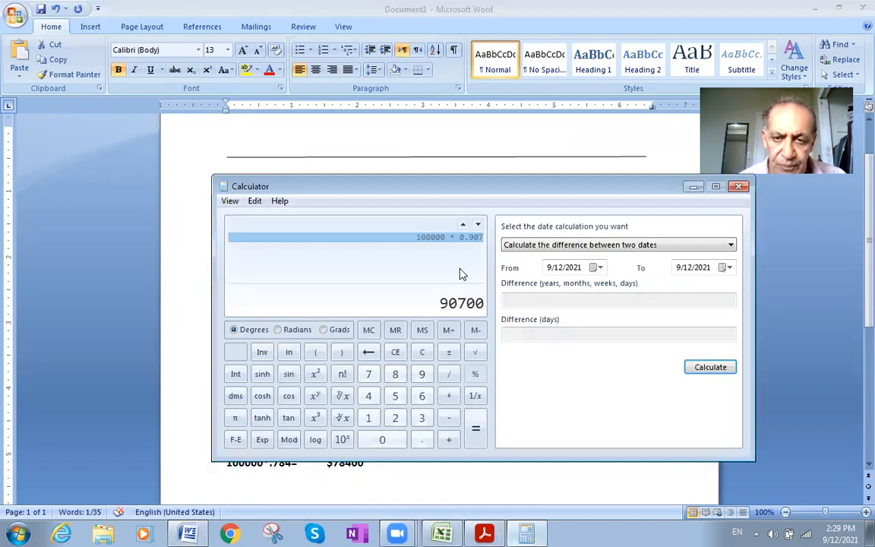
click(738, 187)
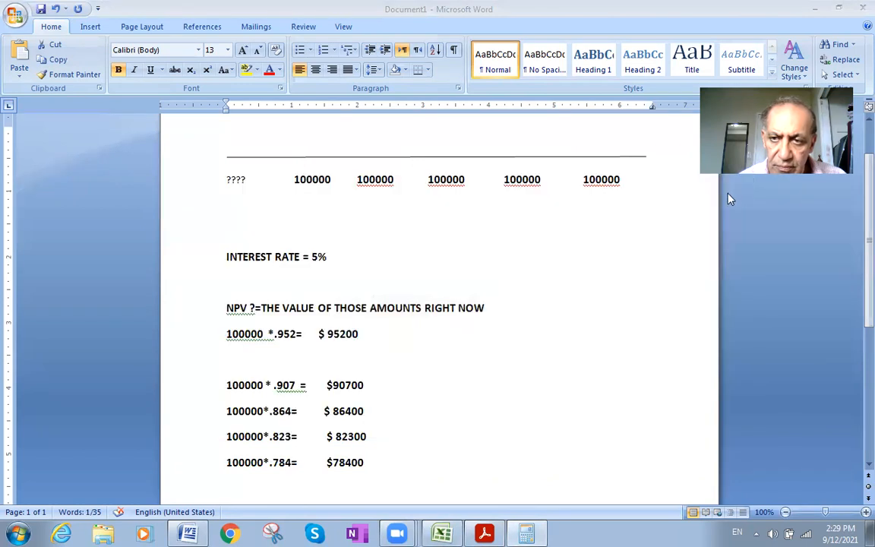
click(17, 534)
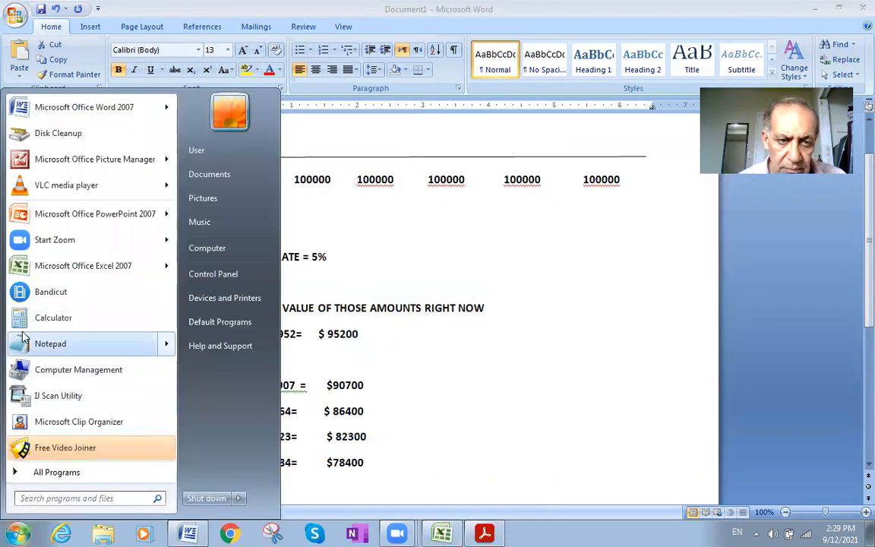
click(50, 318)
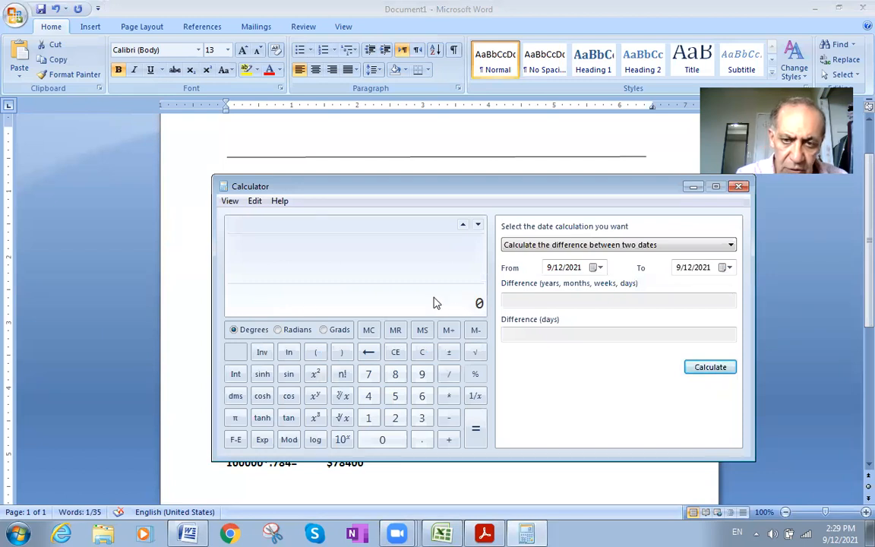
text(95200)
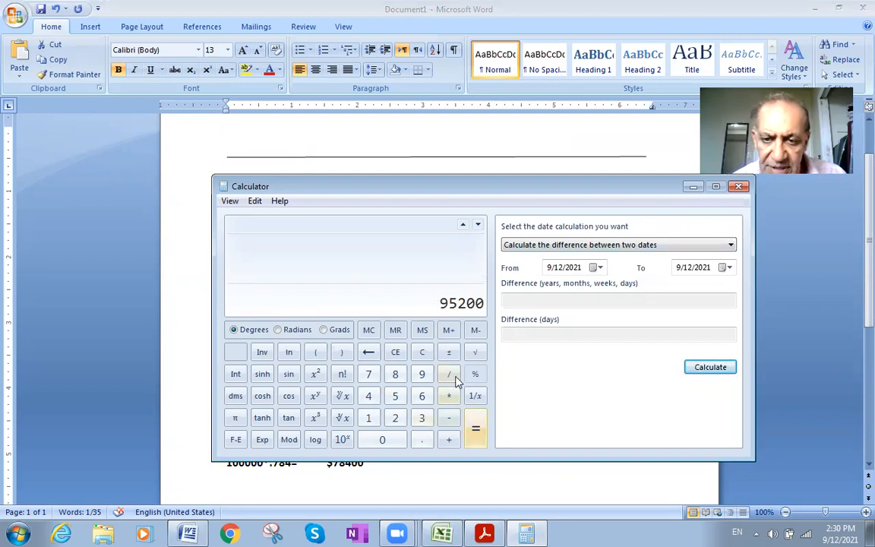
click(448, 352)
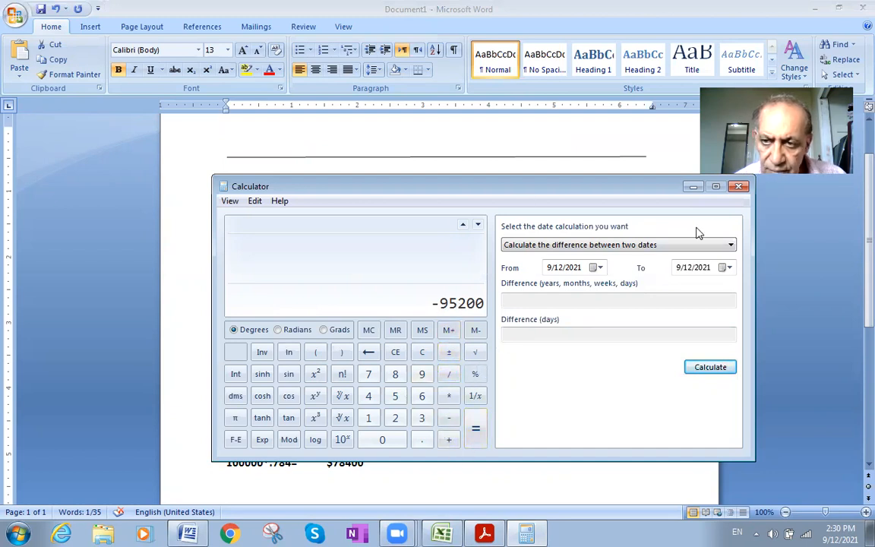
click(738, 187)
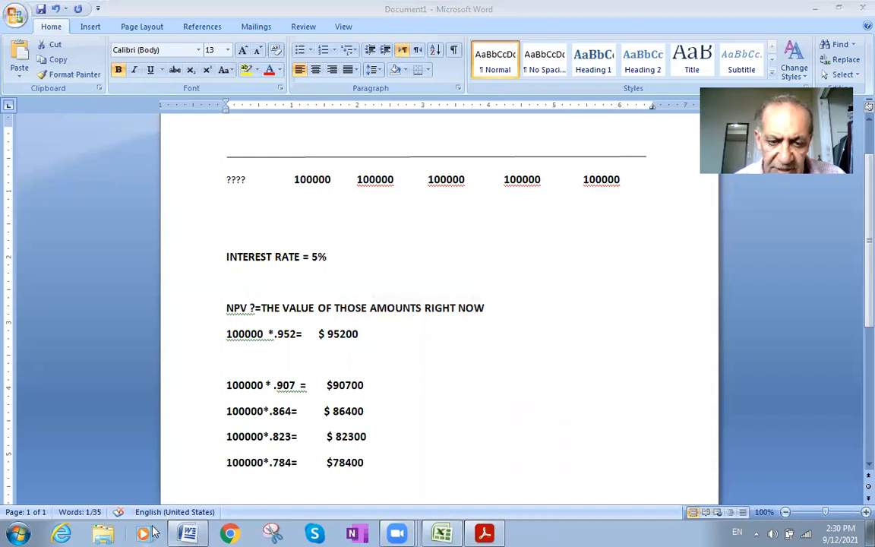
Open Calculator, change it from the scientific to the standard layout, and move its window clear of the amounts.
click(17, 534)
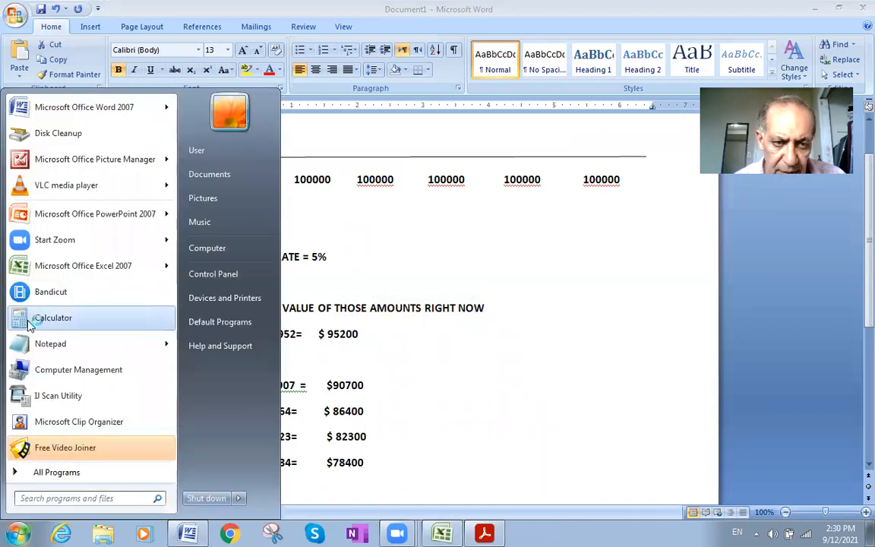
click(46, 317)
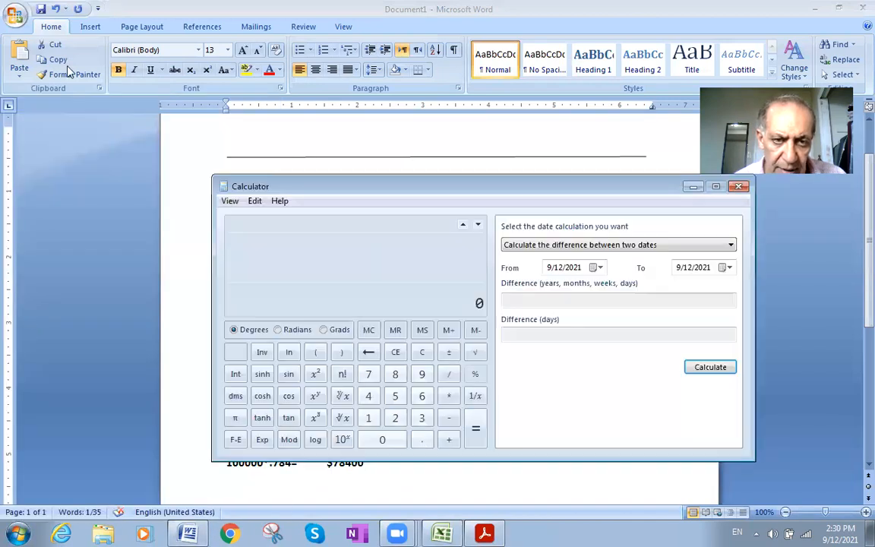
click(229, 201)
click(246, 219)
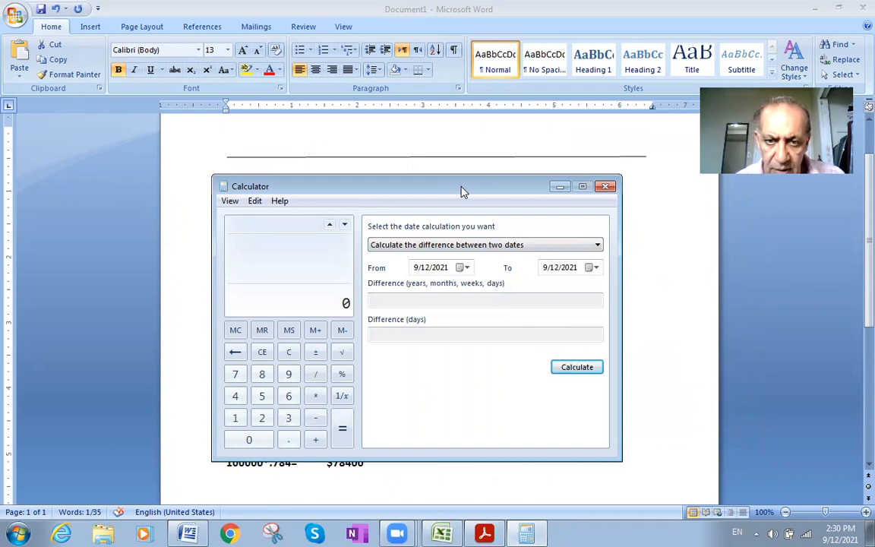
drag(463, 189, 705, 394)
Copy the first amount, 95200, from Word into Calculator and follow it with a plus to start the sum.
double_click(342, 336)
key(ctrl+c)
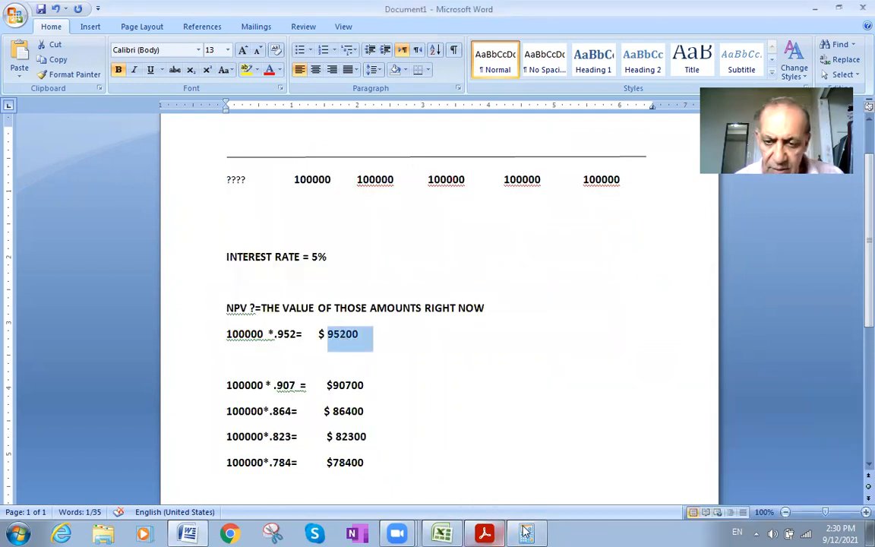
key(alt+Tab)
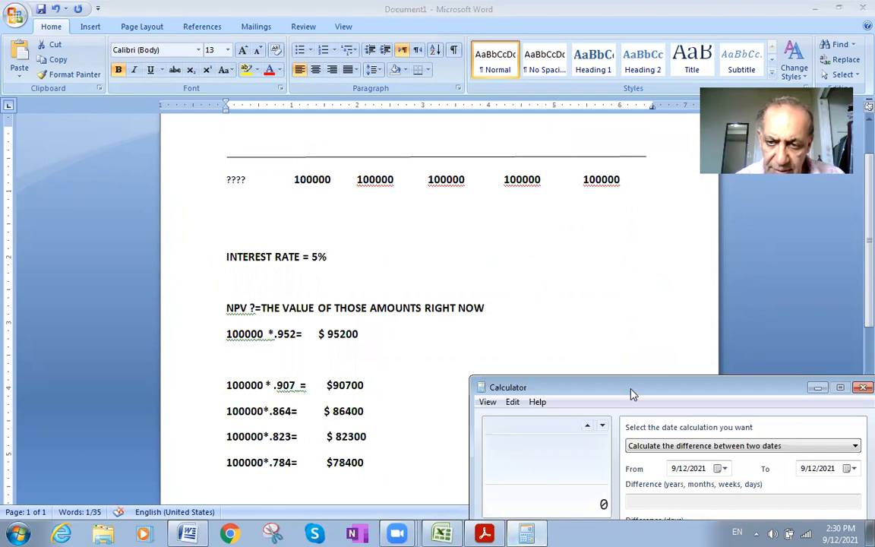
drag(630, 392, 547, 264)
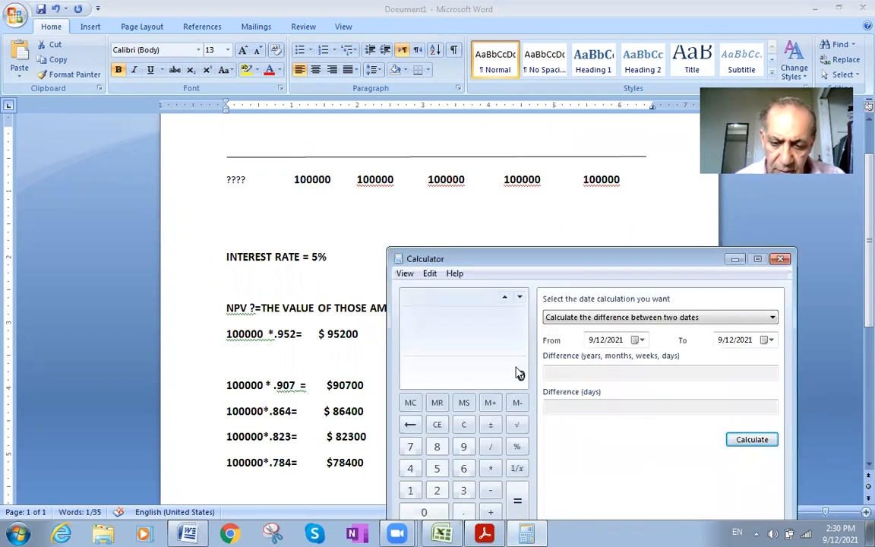
key(ctrl+v)
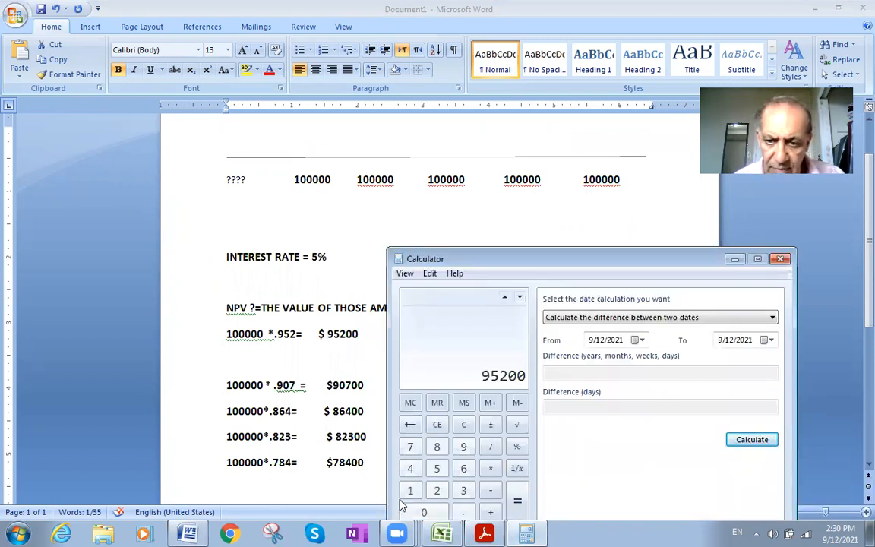
click(490, 514)
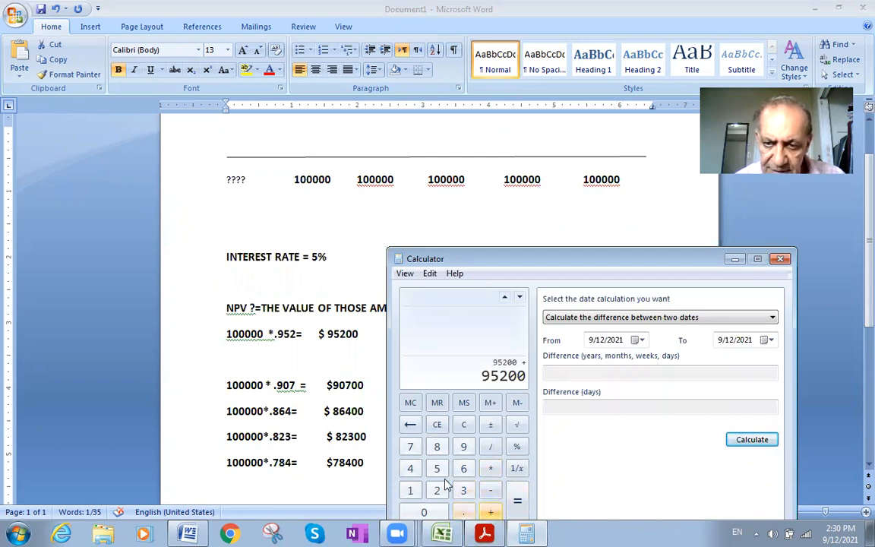
Move Calculator clear of the text and copy the second amount, 90700, from Word into the sum.
drag(497, 260, 610, 282)
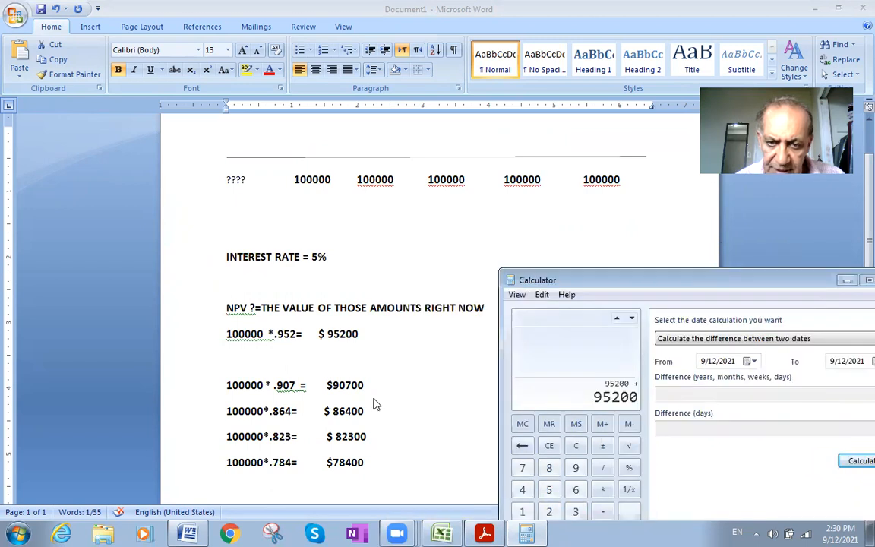
click(357, 385)
double_click(354, 386)
key(ctrl+c)
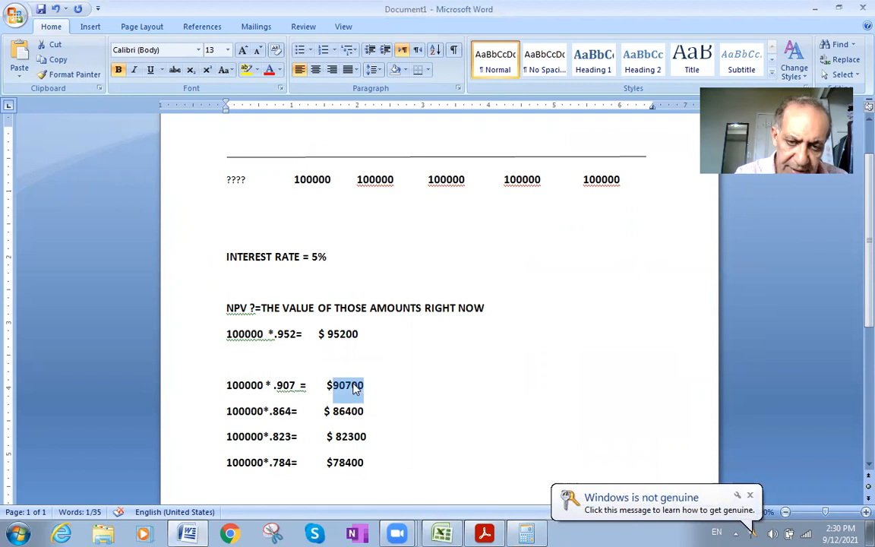
click(526, 534)
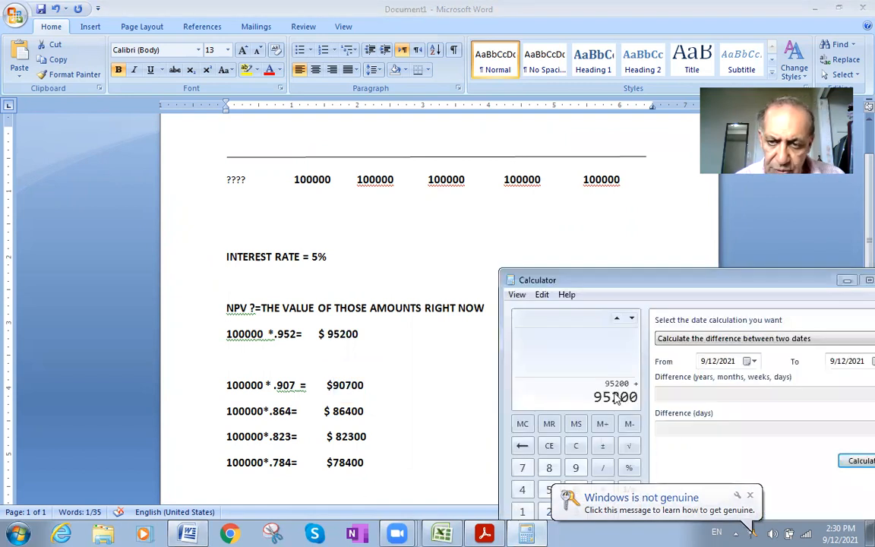
key(ctrl+v)
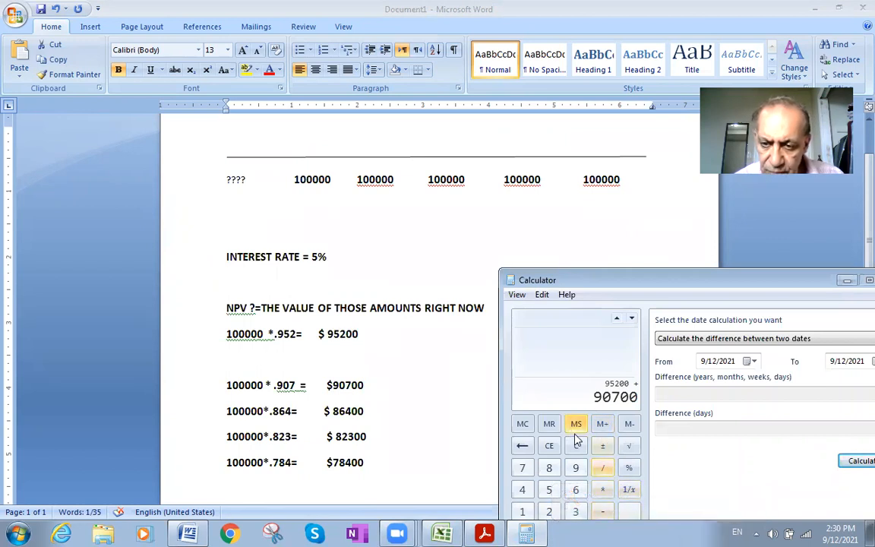
Move Calculator up until its plus key is accessible and add the third amount, 86400, from Word to the sum, followed by a plus.
drag(710, 281, 683, 212)
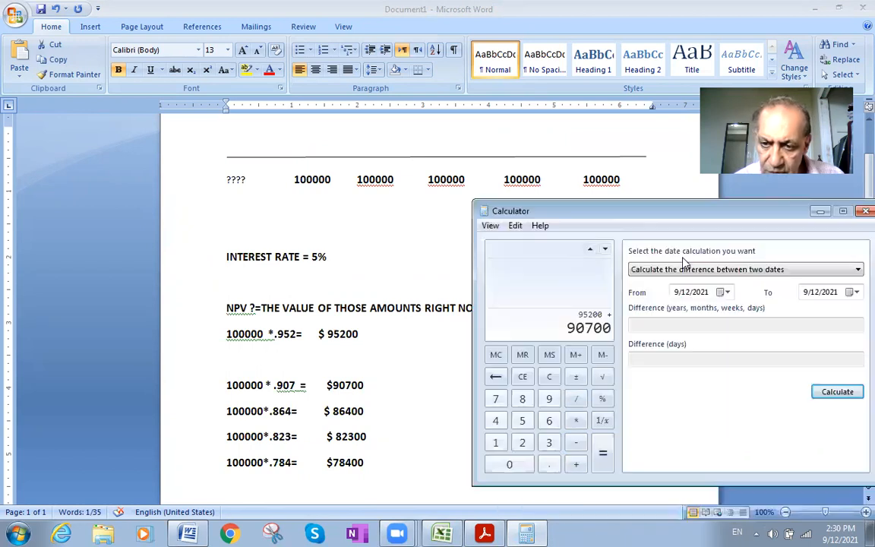
click(576, 466)
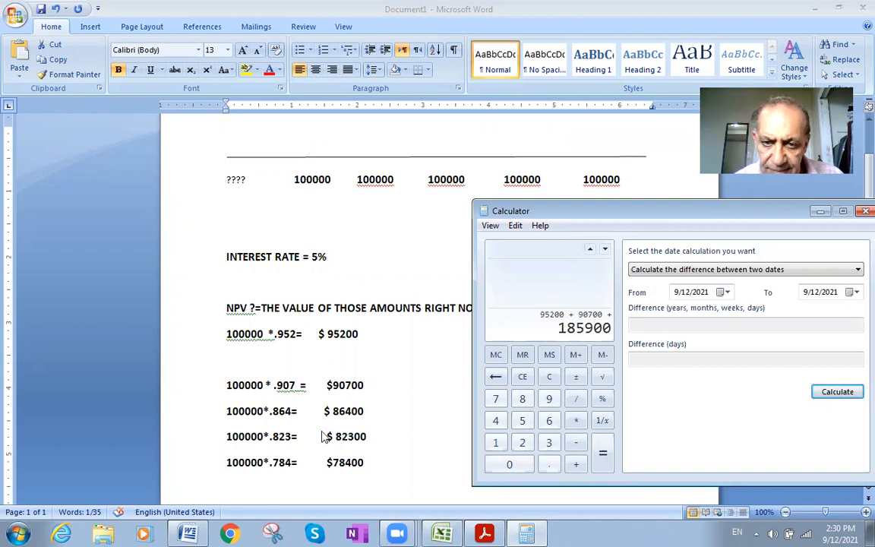
click(339, 413)
double_click(340, 413)
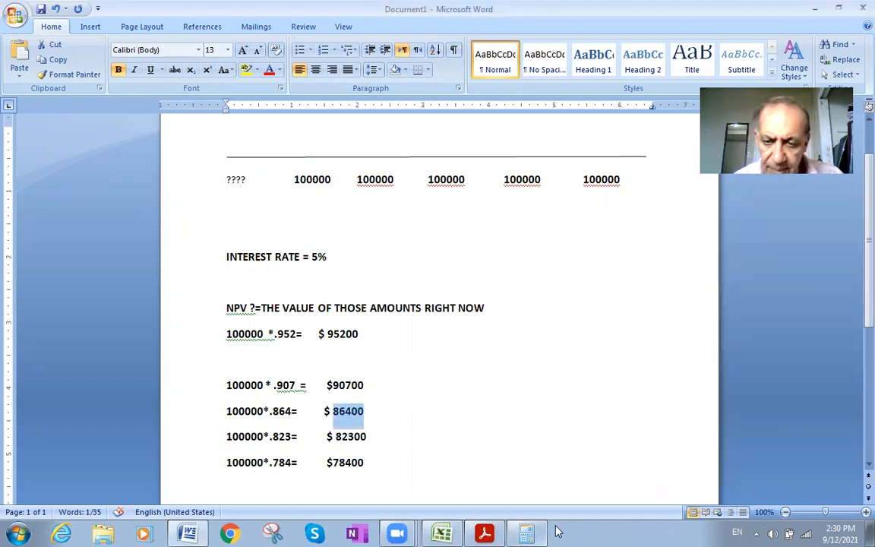
key(alt+Tab)
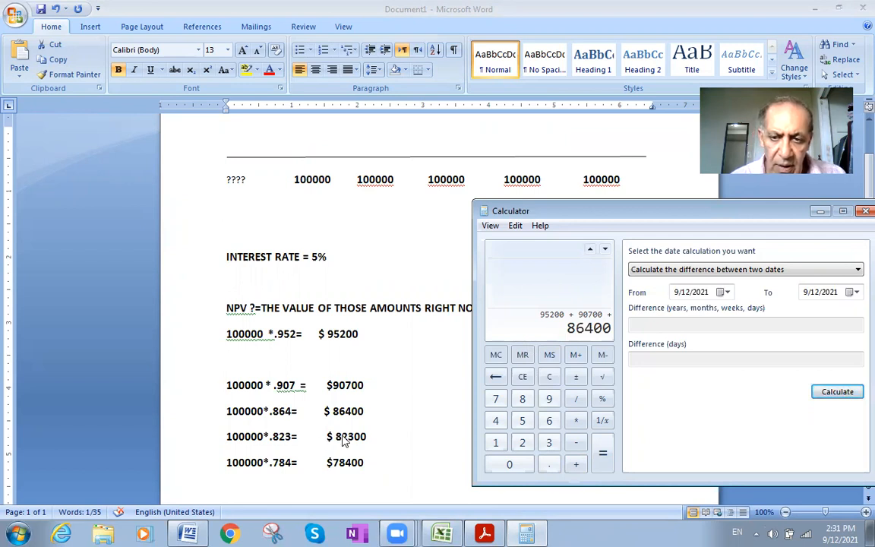
click(575, 465)
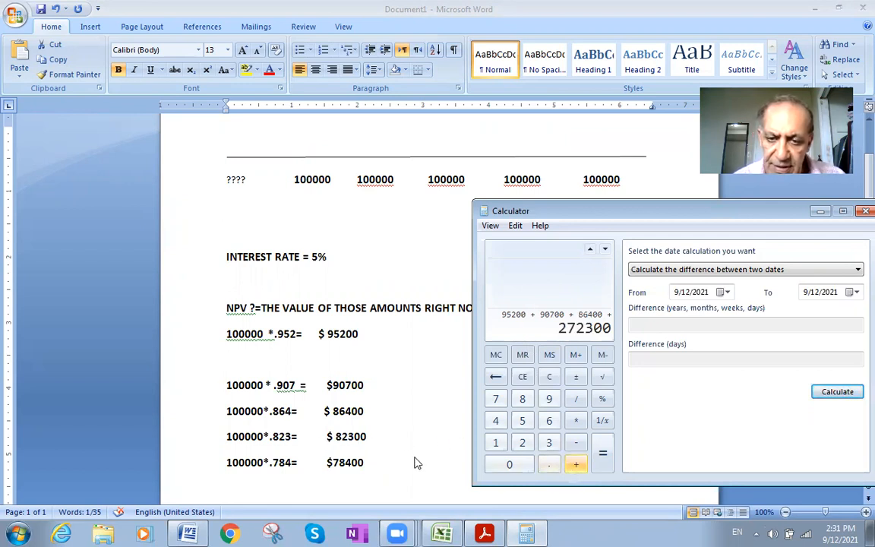
Copy the fourth amount, 82300, from Word into the Calculator sum and follow it with a plus.
double_click(346, 411)
double_click(357, 439)
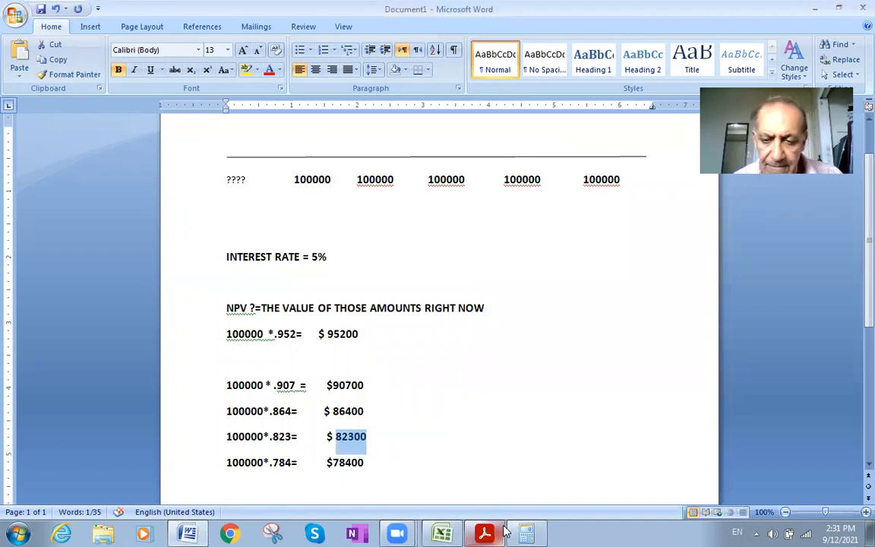
key(alt+Tab)
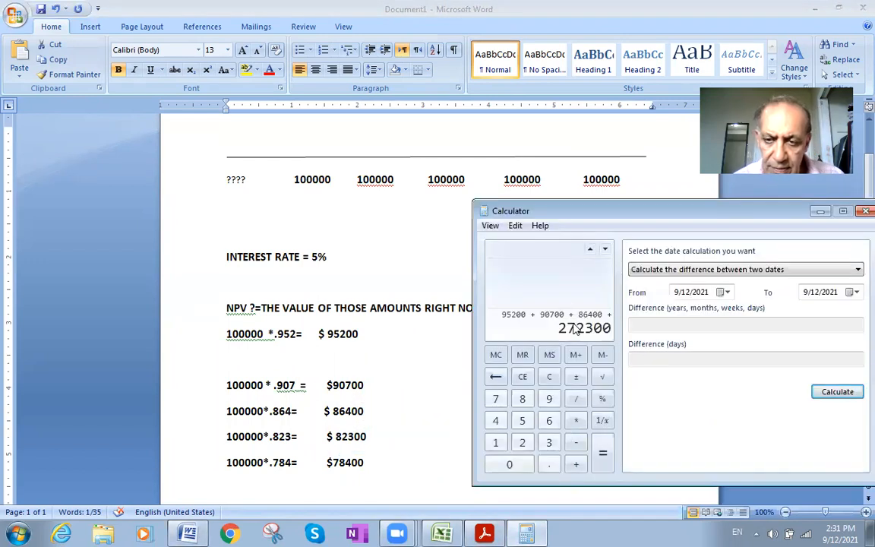
click(575, 465)
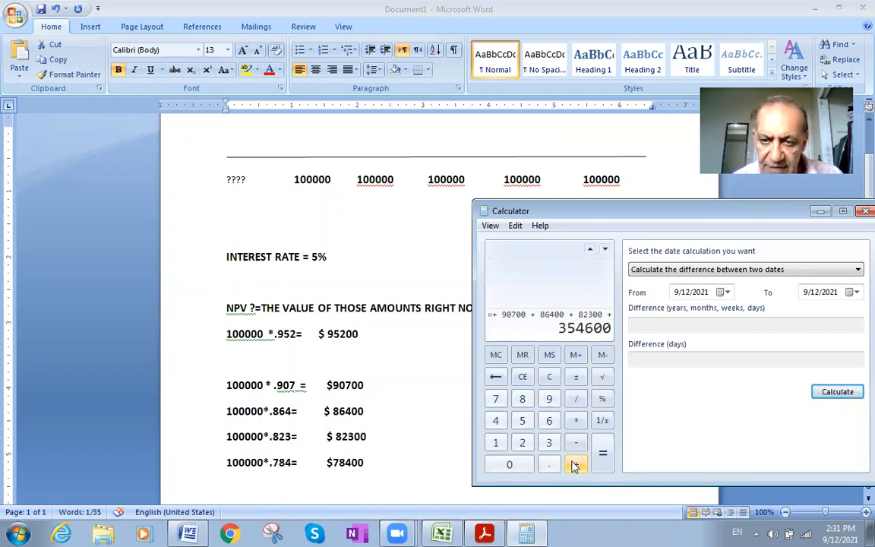
Copy the last amount, 78400, from Word into Calculator to complete the sum, and move the Calculator window clear of the text.
double_click(350, 469)
key(ctrl+c)
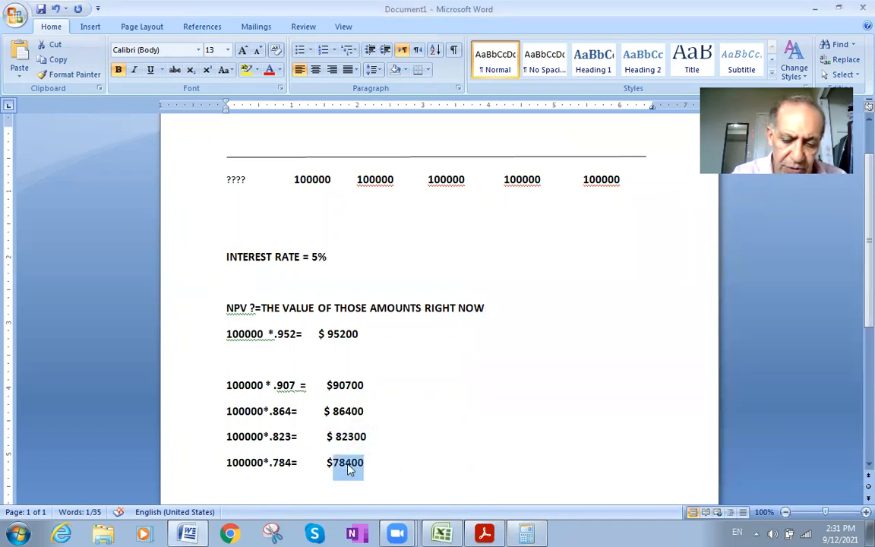
click(525, 534)
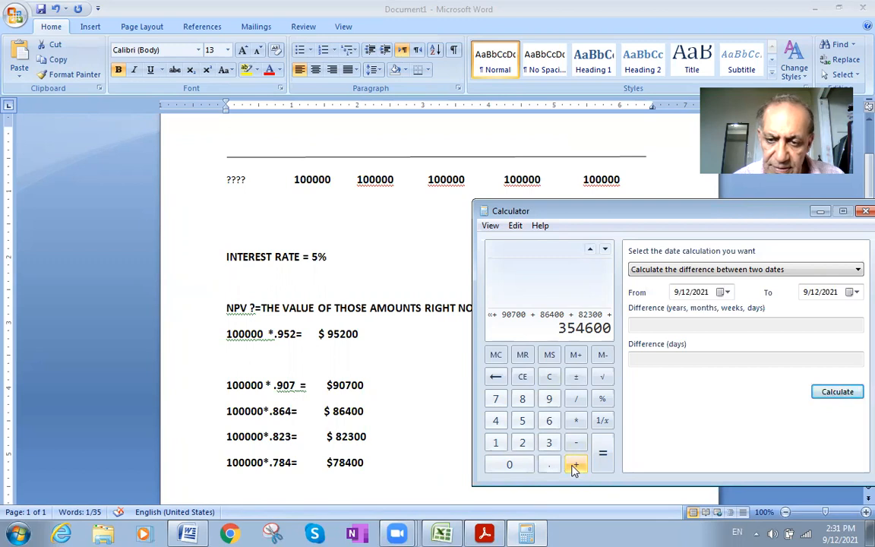
key(ctrl+v)
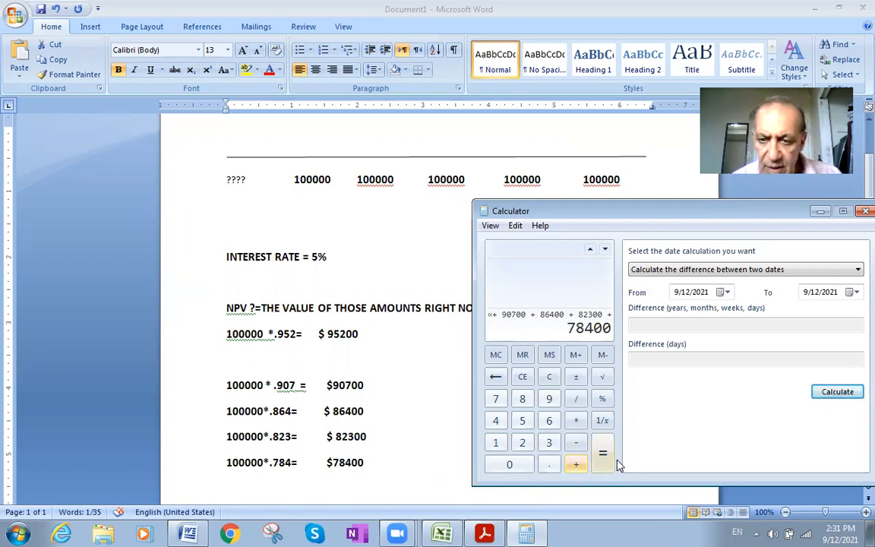
click(602, 458)
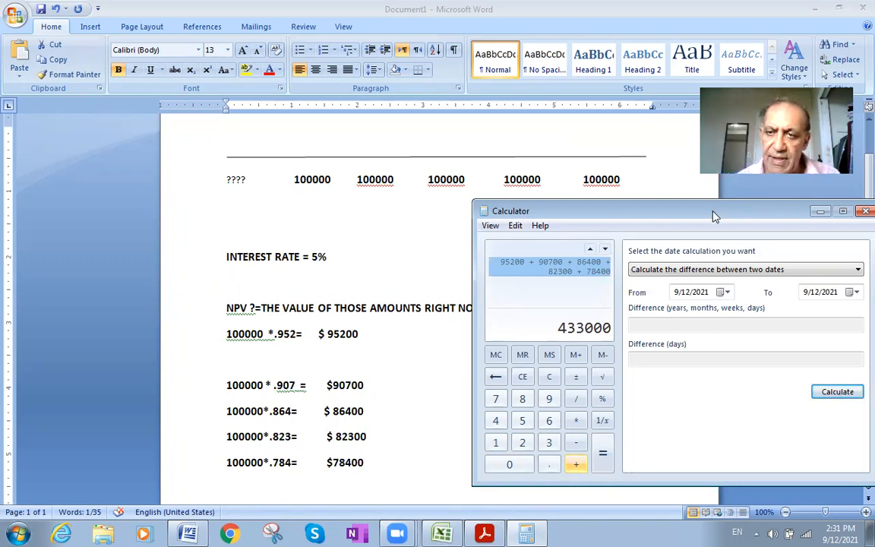
drag(714, 215, 785, 215)
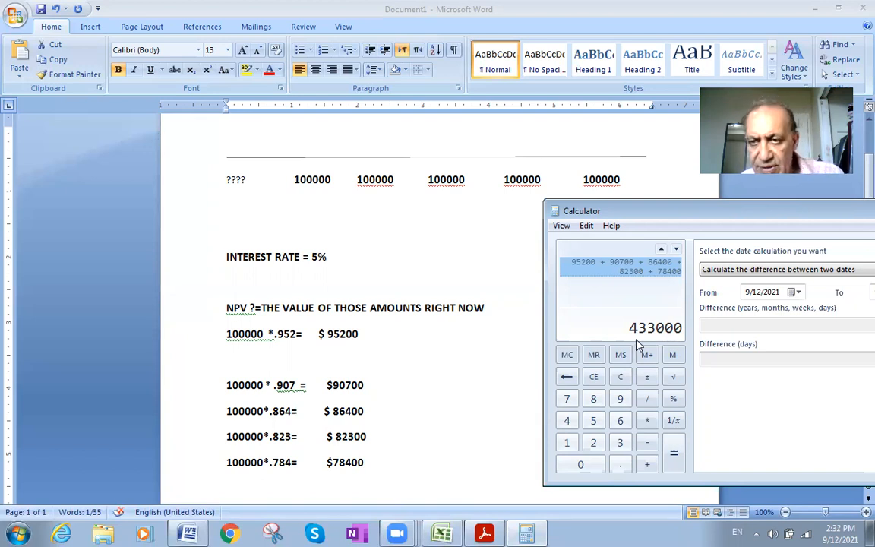
drag(786, 214, 873, 271)
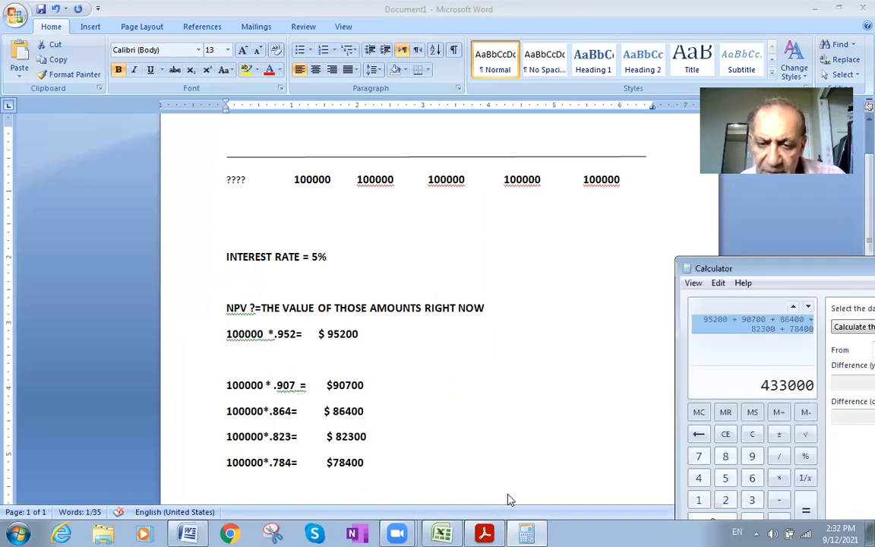
Switch to the Book1 workbook in Excel and change each of the payments in cells A1 to A5 to 100000.
click(444, 532)
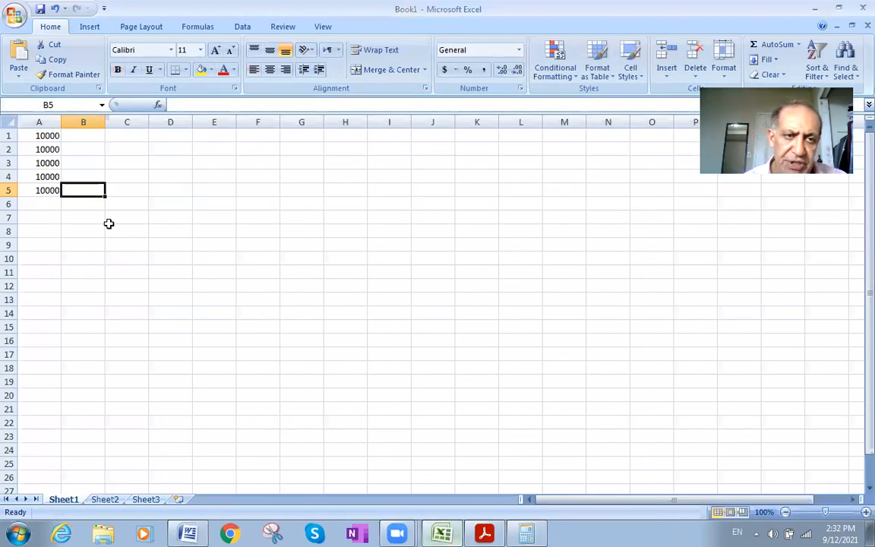
click(43, 136)
double_click(43, 135)
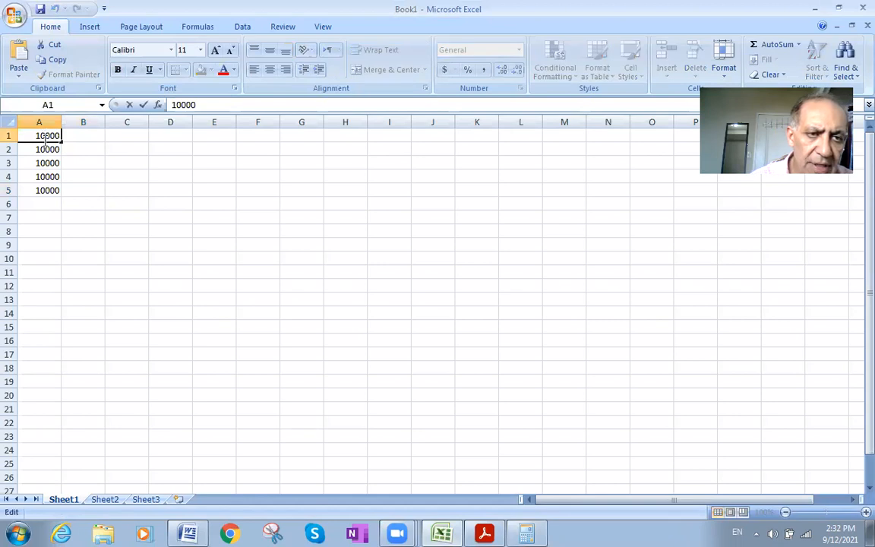
text(0)
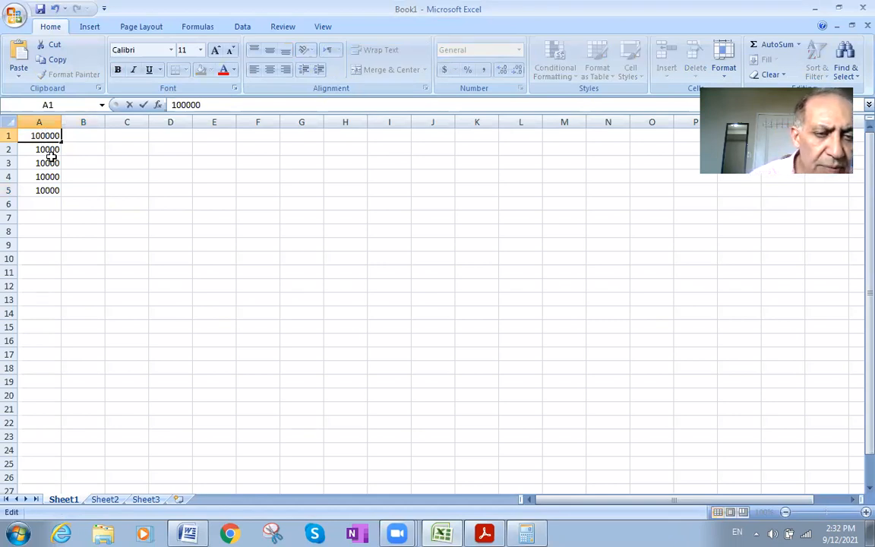
click(46, 152)
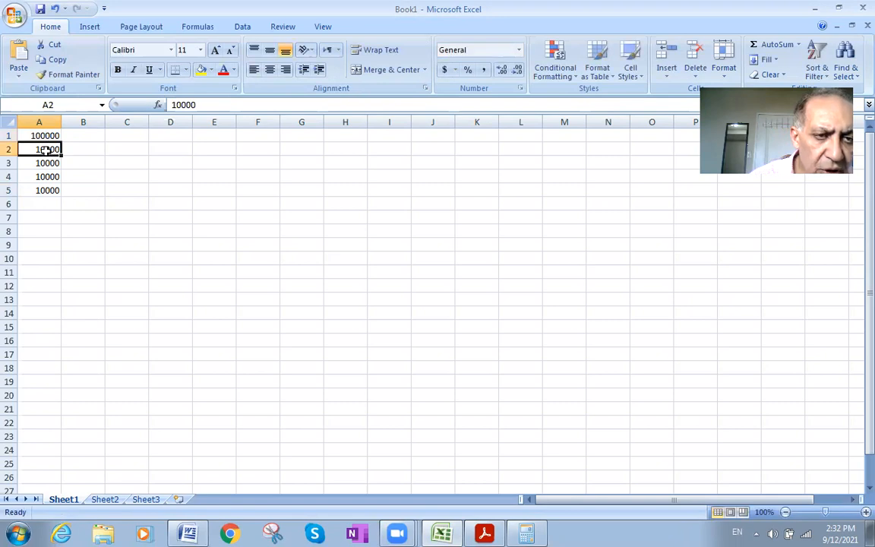
double_click(47, 149)
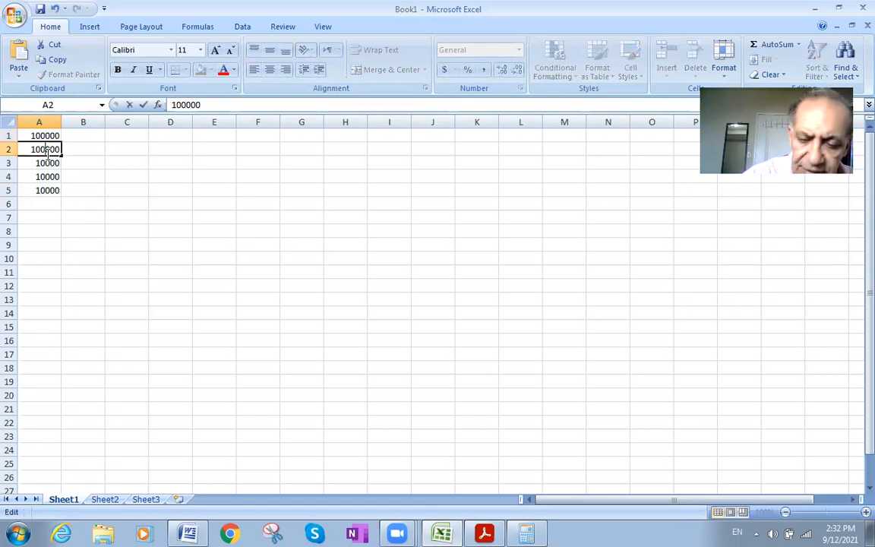
click(46, 164)
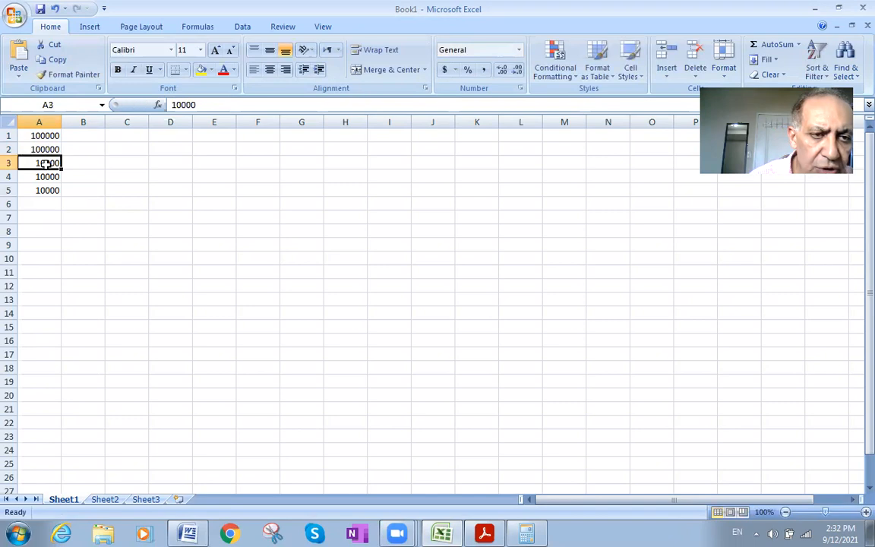
double_click(47, 164)
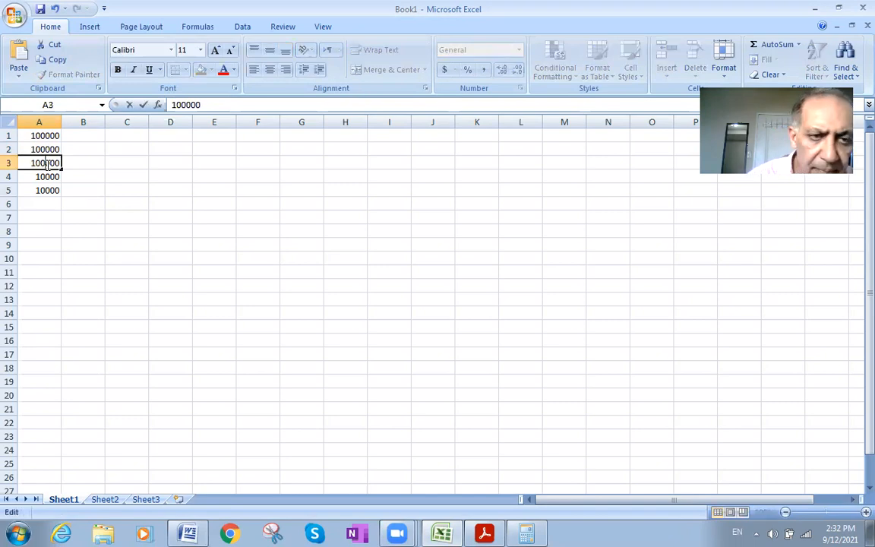
click(47, 178)
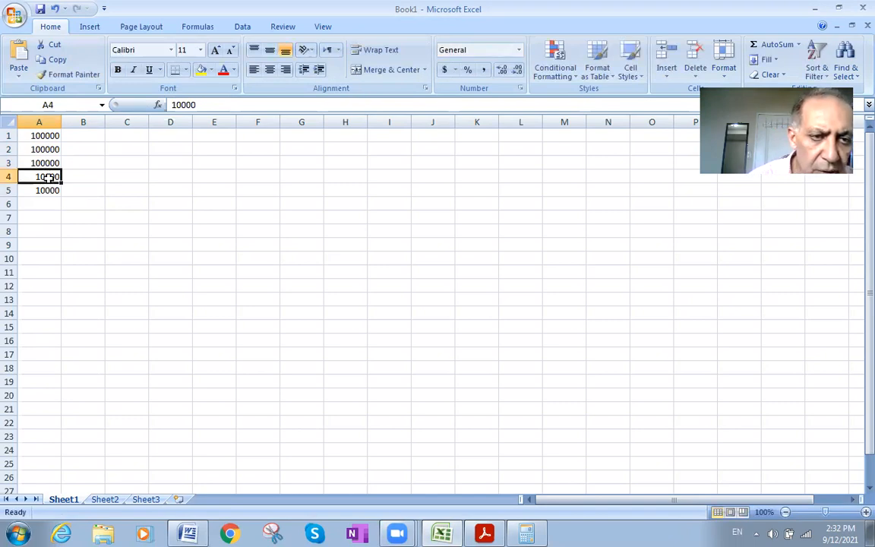
double_click(47, 177)
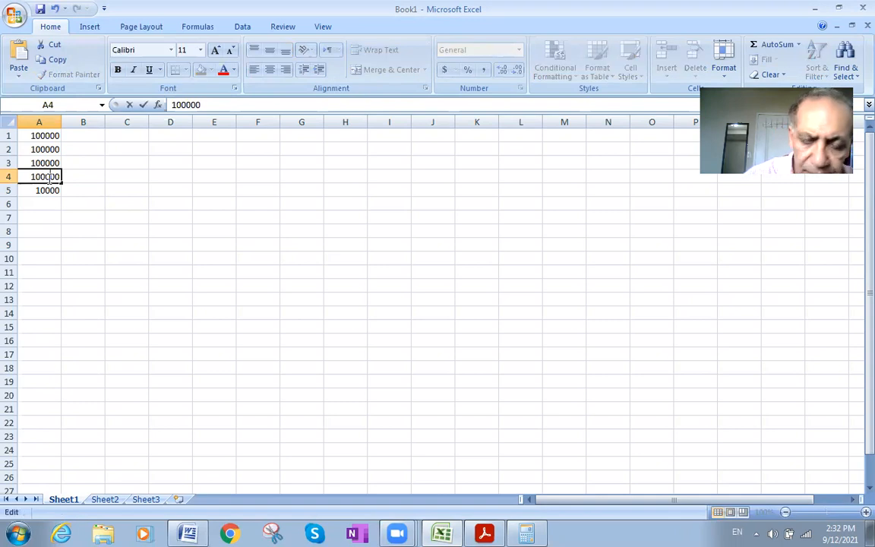
click(48, 190)
double_click(51, 190)
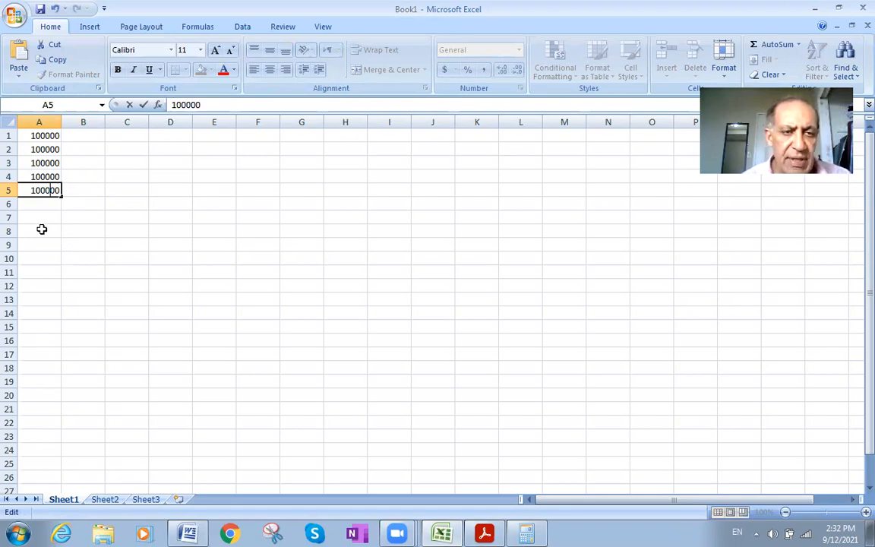
Insert the NPV function from the Financial category into cell A6.
click(44, 202)
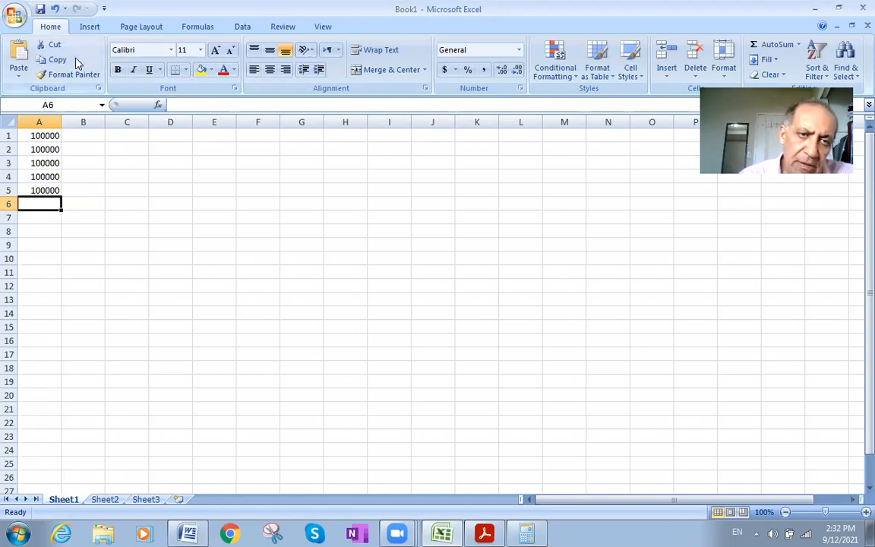
click(158, 104)
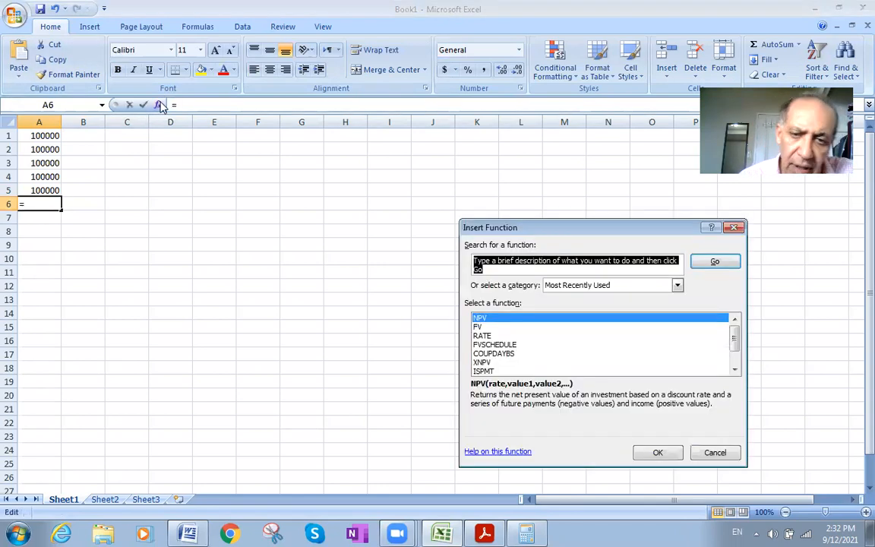
click(734, 371)
click(678, 285)
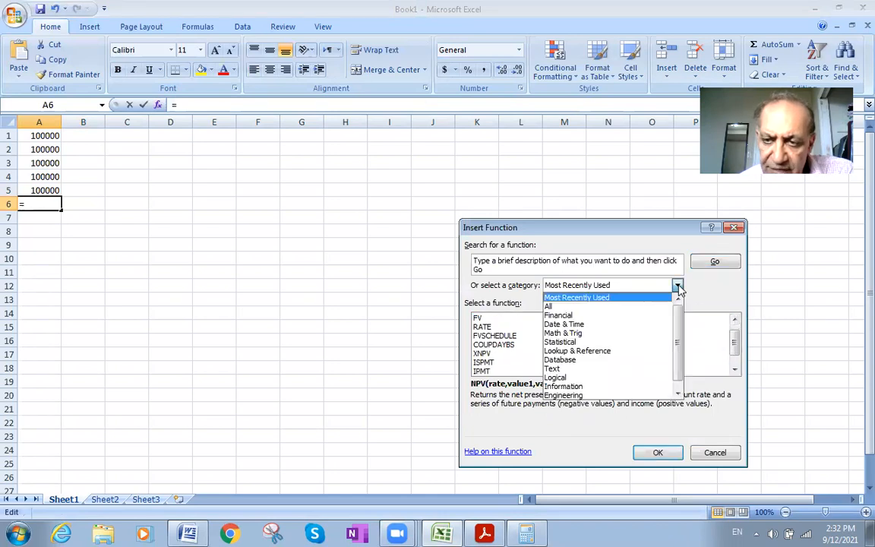
click(594, 314)
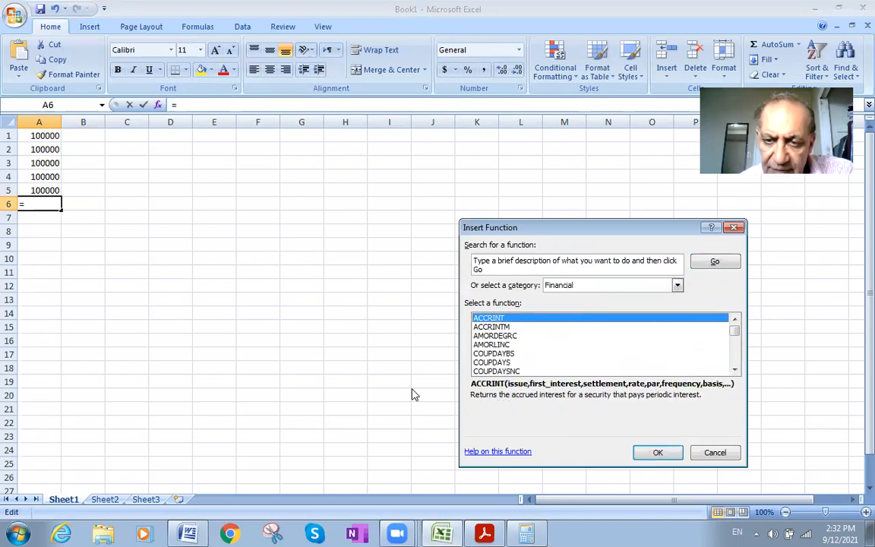
click(734, 371)
click(734, 371)
click(733, 371)
click(733, 371)
click(733, 370)
click(734, 371)
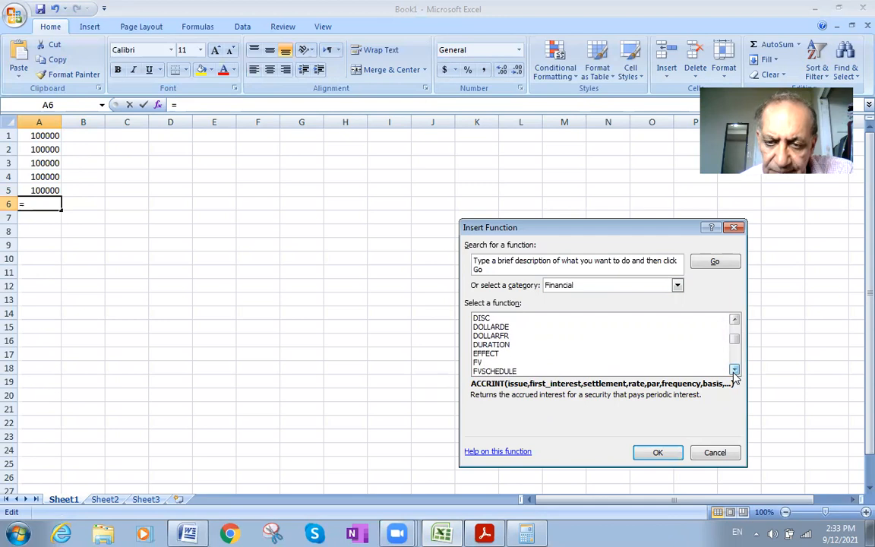
click(734, 371)
click(734, 371)
click(733, 370)
click(734, 371)
click(734, 370)
click(733, 370)
click(733, 371)
click(733, 371)
click(733, 371)
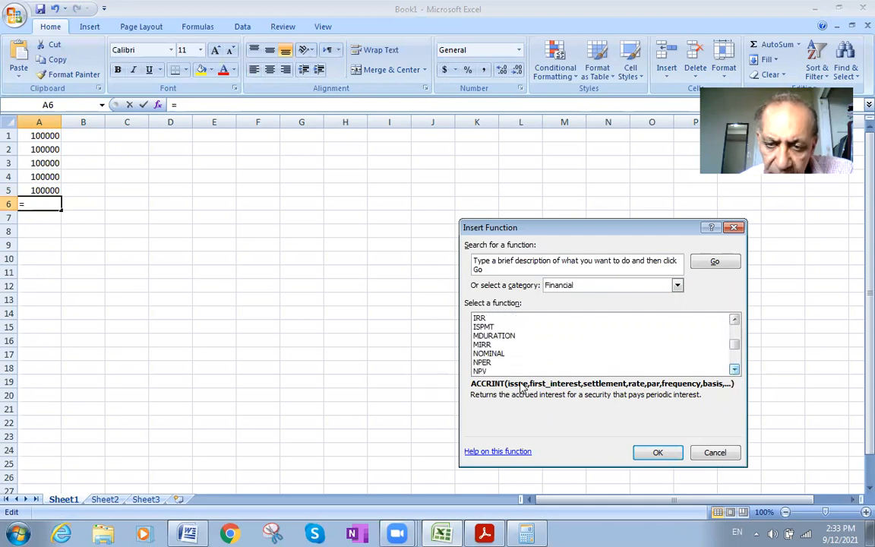
click(496, 371)
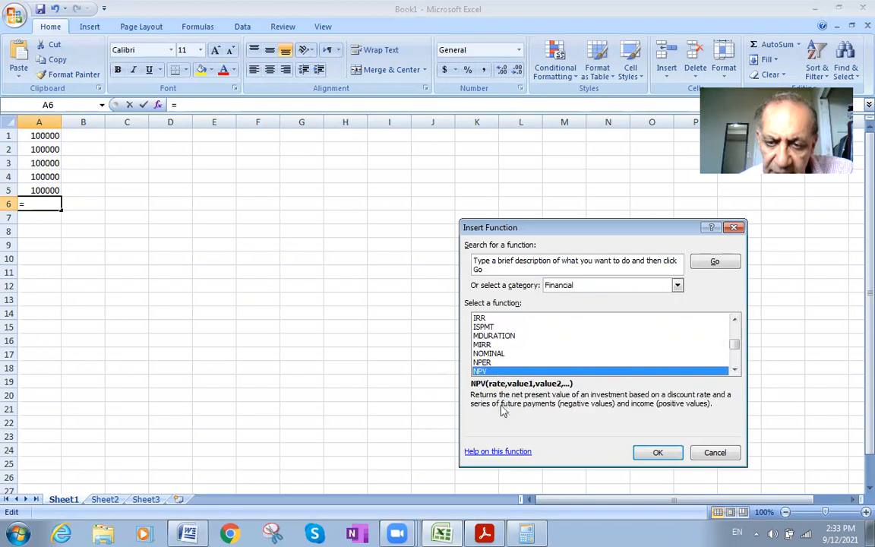
click(655, 453)
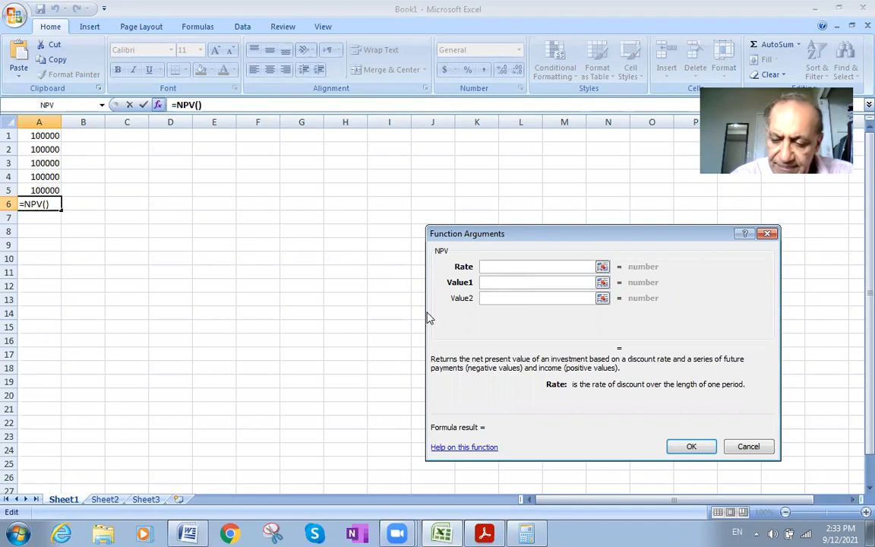
Set the NPV function's rate to 5% and its first value range to A1:A5, and complete the formula in cell A6.
text(%)
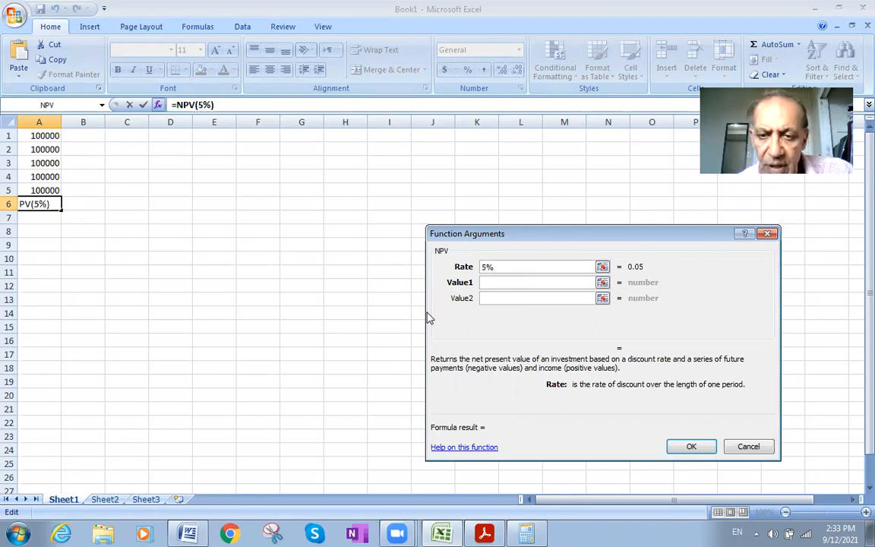
key(Tab)
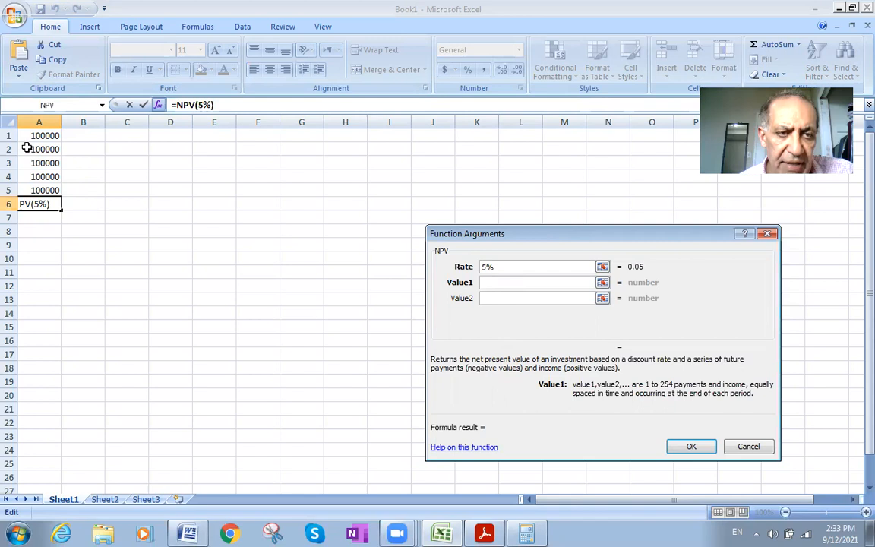
mouse_move(69, 188)
mouse_down()
mouse_move(30, 188)
mouse_move(24, 131)
mouse_move(23, 144)
mouse_up()
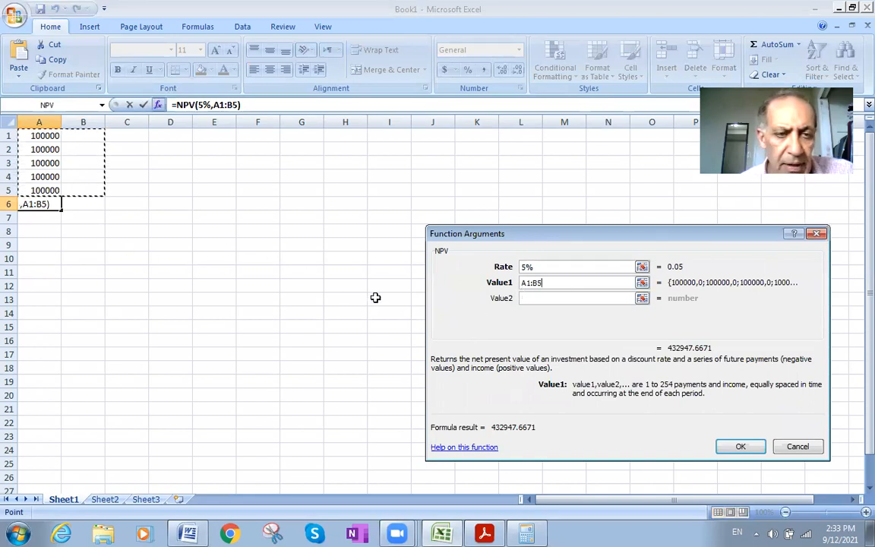
click(72, 180)
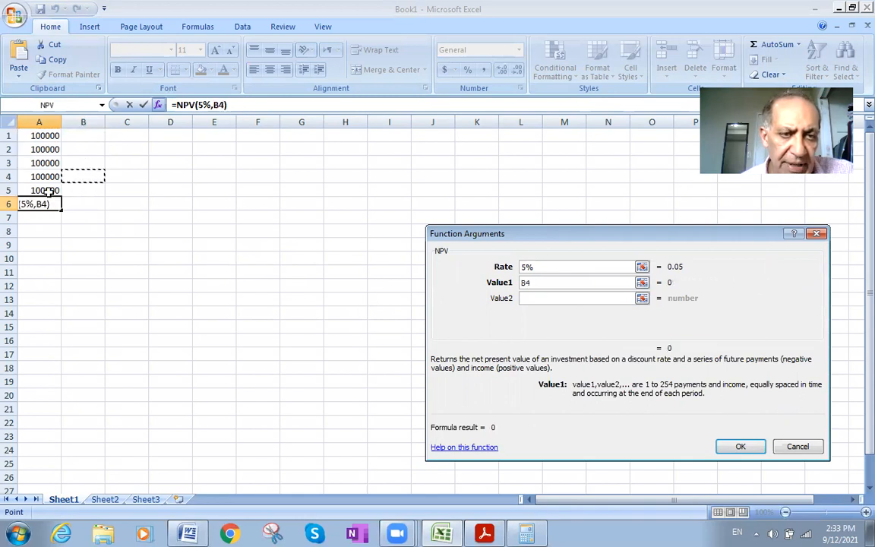
click(46, 190)
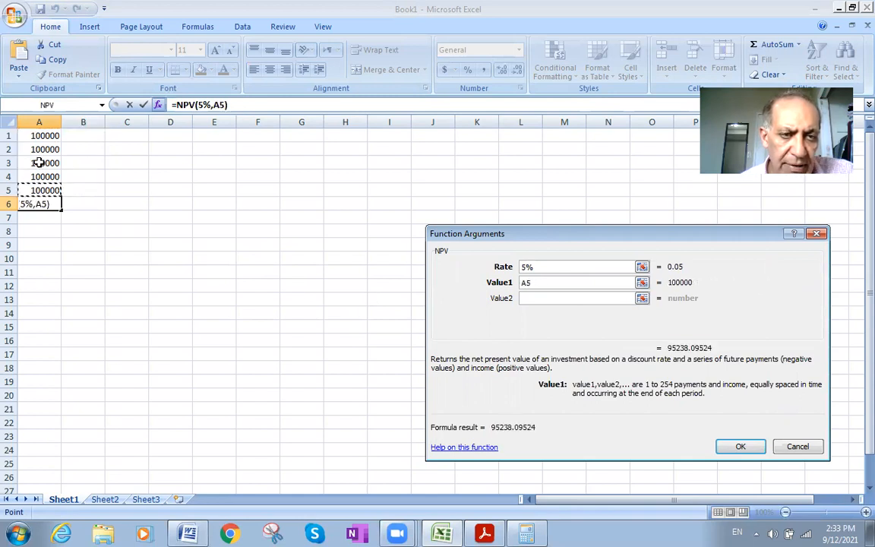
drag(23, 134, 38, 190)
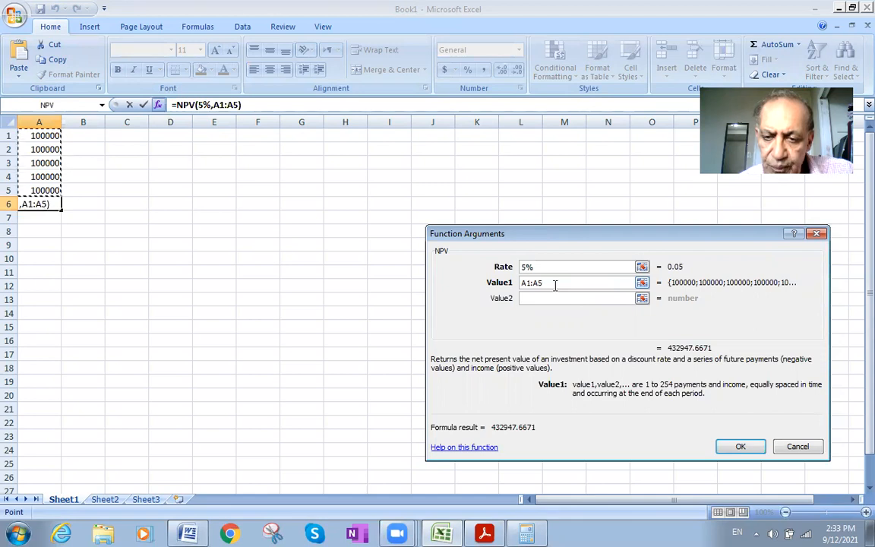
click(723, 447)
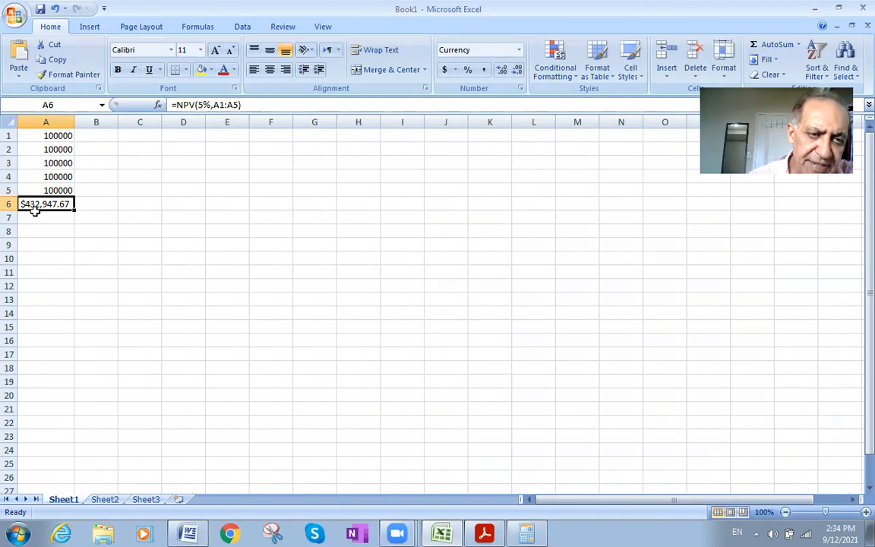
Enter 433000 in cell B6, beside the NPV result, for comparison.
click(100, 204)
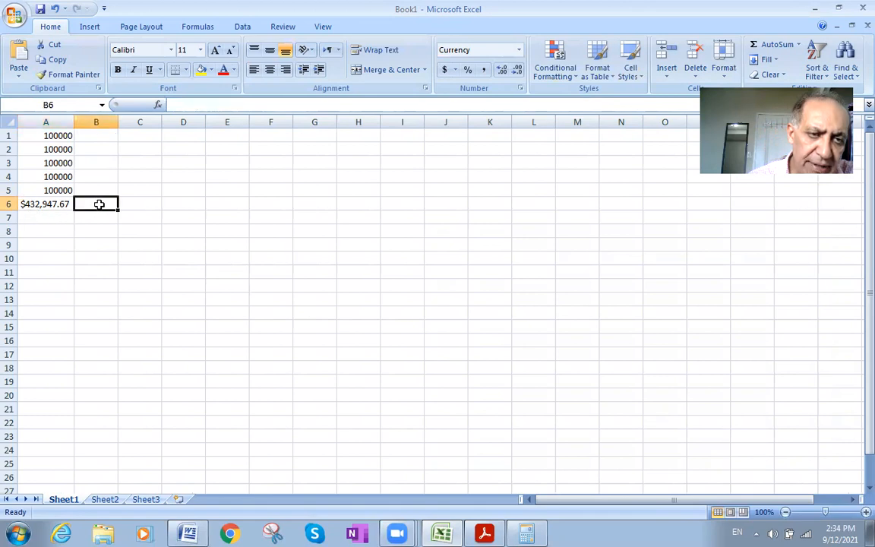
text(433)
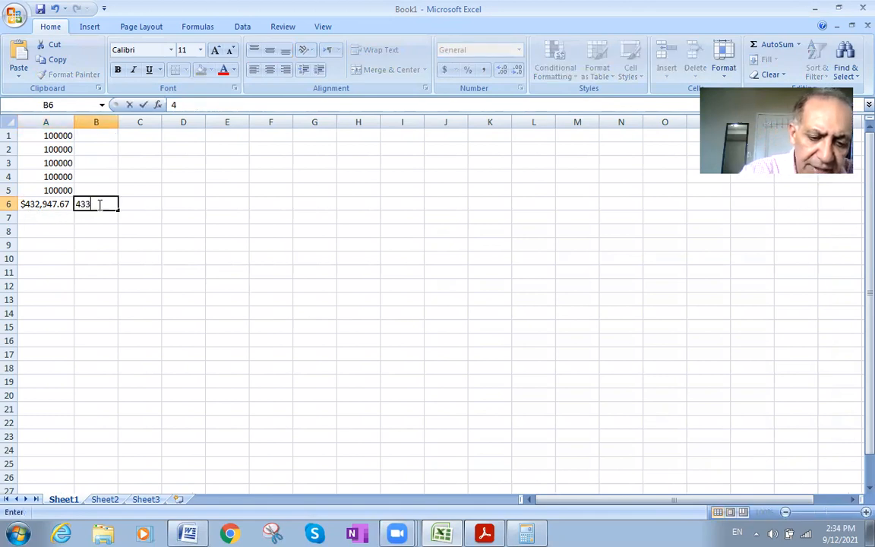
text(000)
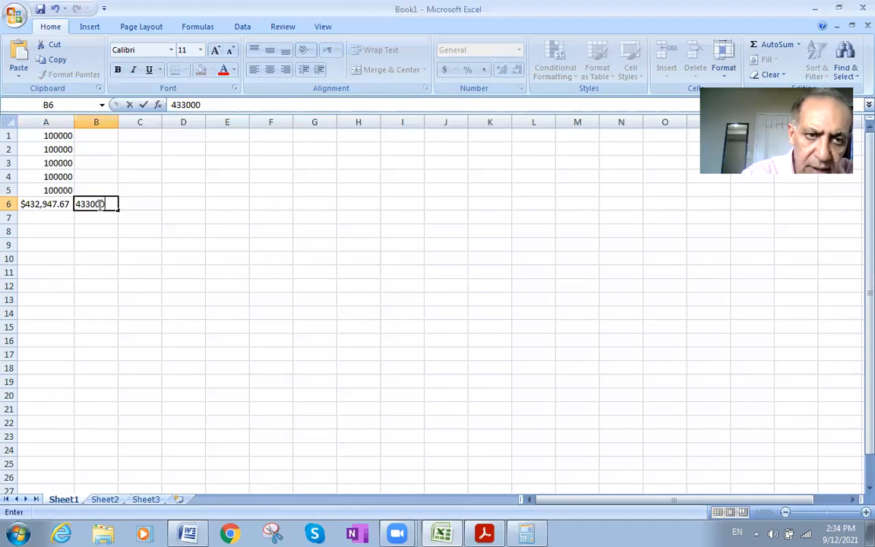
click(30, 203)
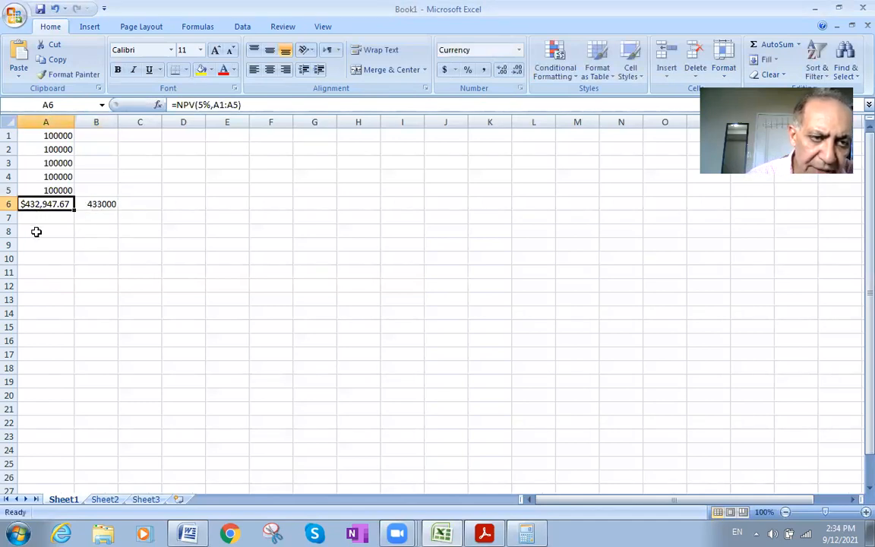
Select the whole sheet and increase the height of all rows to spread out the values.
click(13, 123)
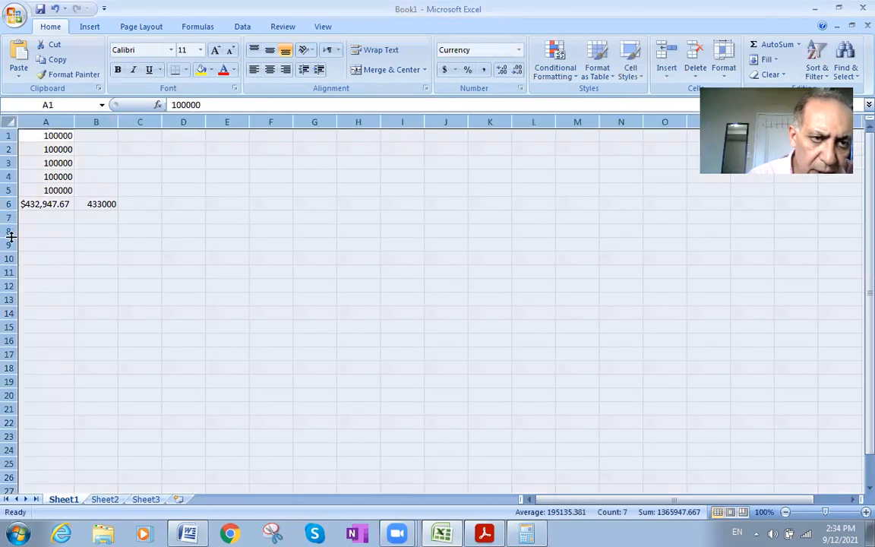
drag(11, 206, 17, 249)
scroll(122, 410, down, 1)
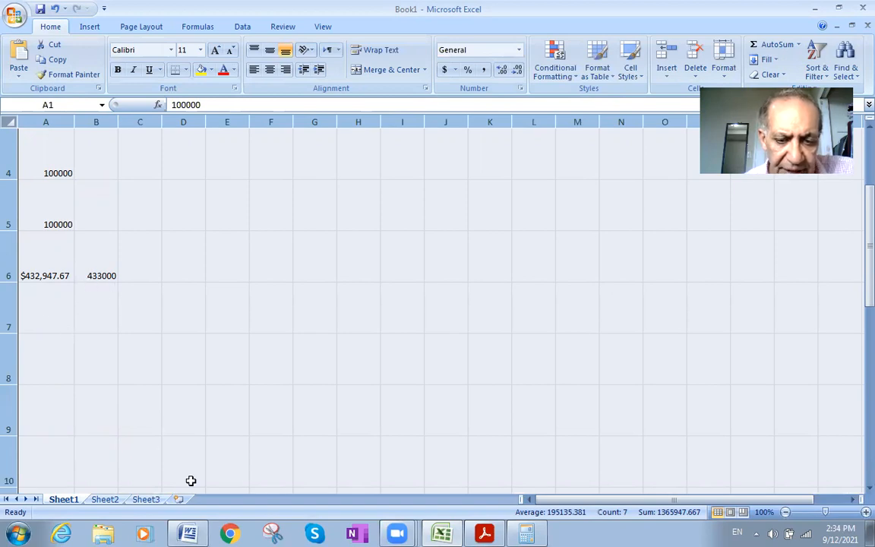
Review the discounted amounts in Word against the Calculator sum and the 5% factors in the present value table PDF.
click(187, 534)
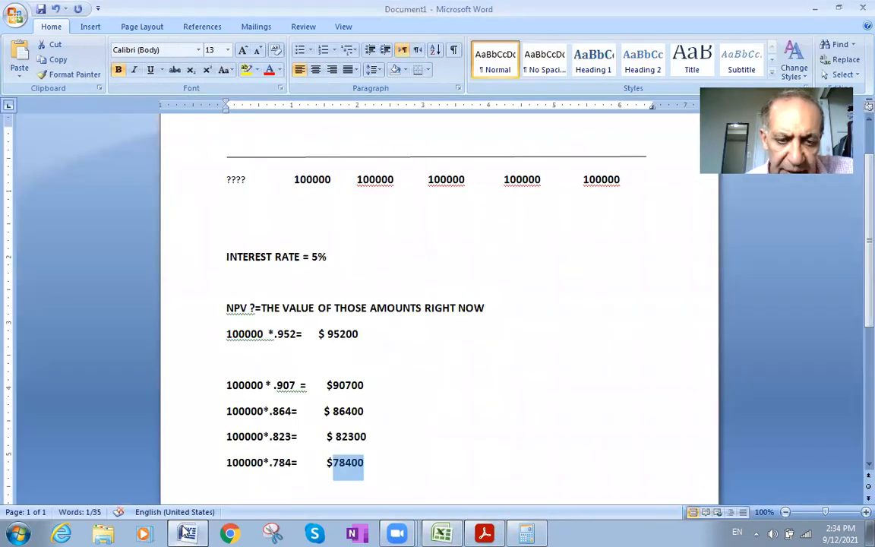
scroll(333, 473, down, 3)
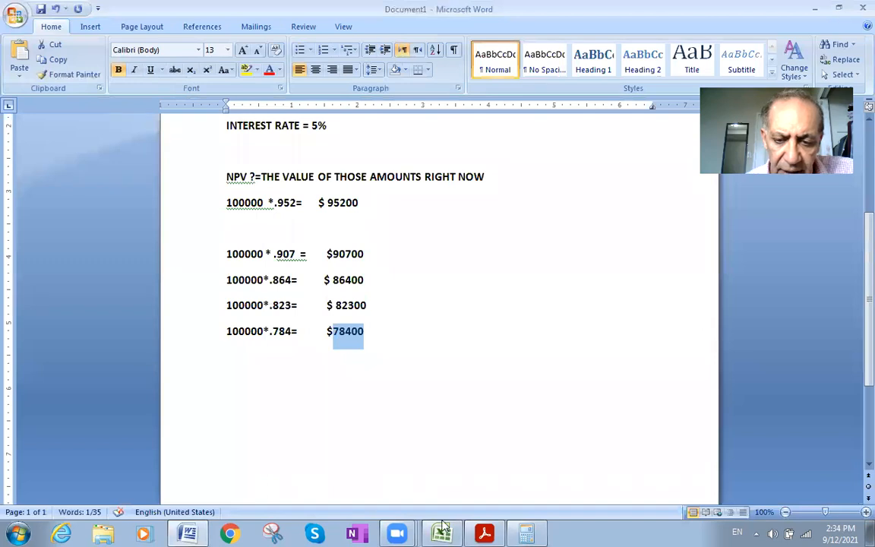
click(525, 534)
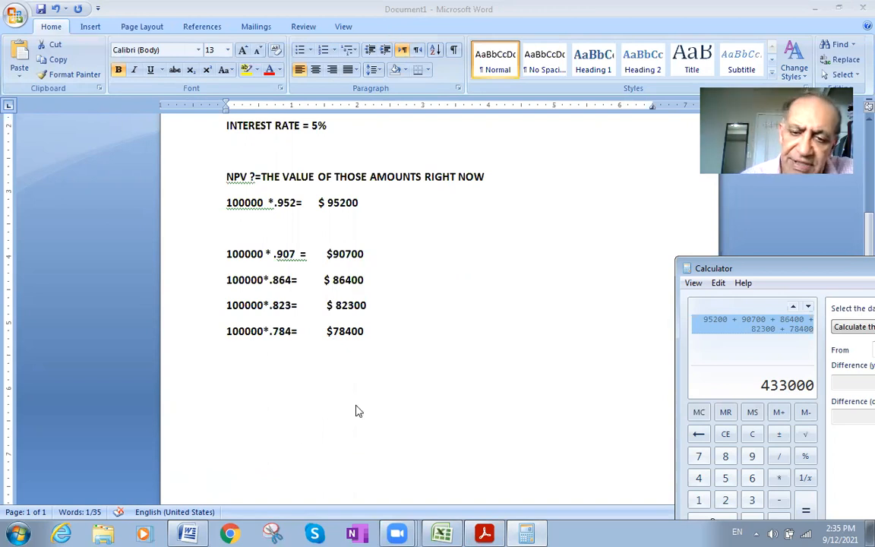
click(483, 533)
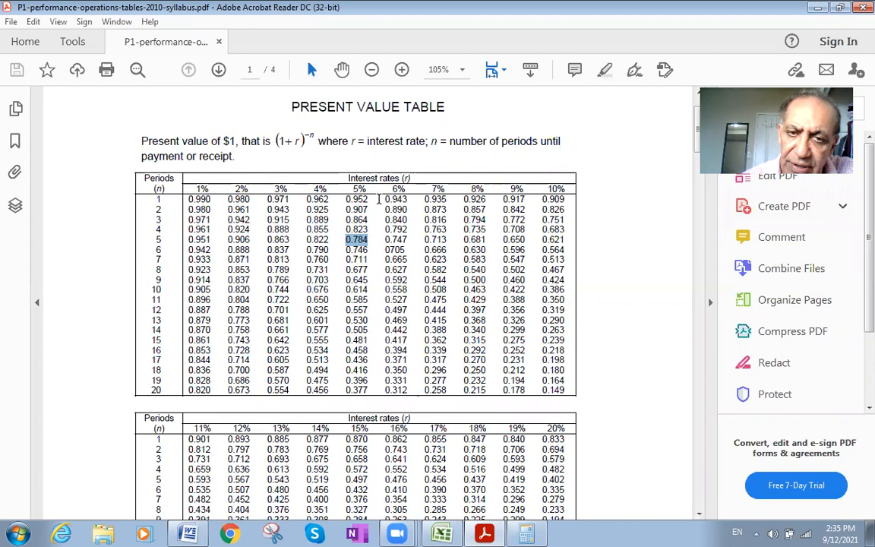
click(484, 533)
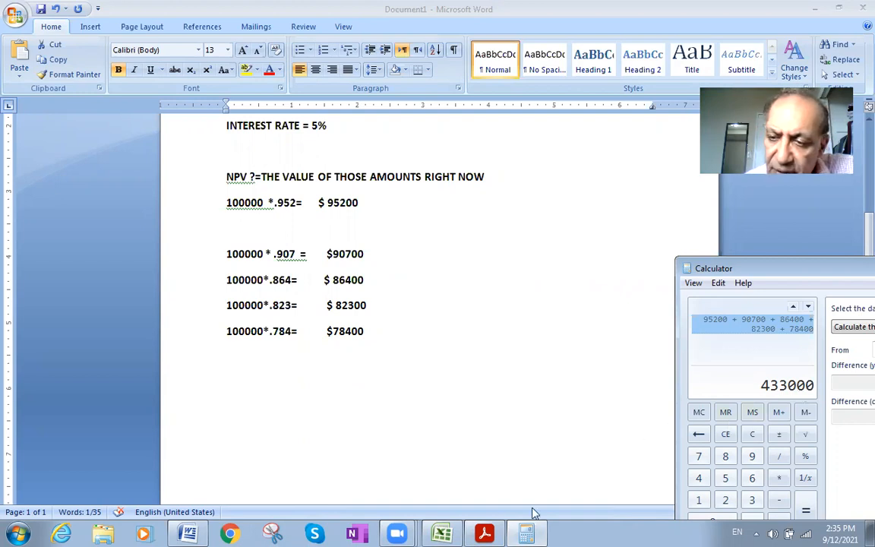
click(187, 533)
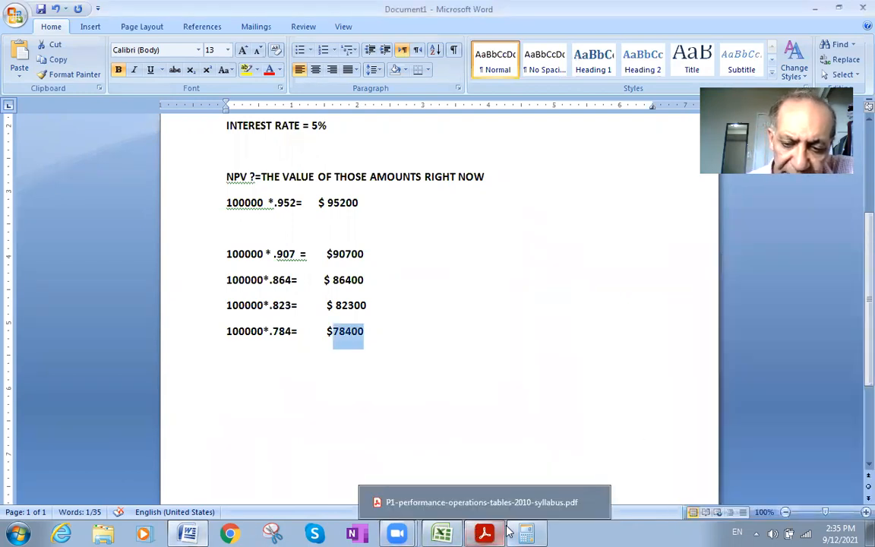
click(528, 533)
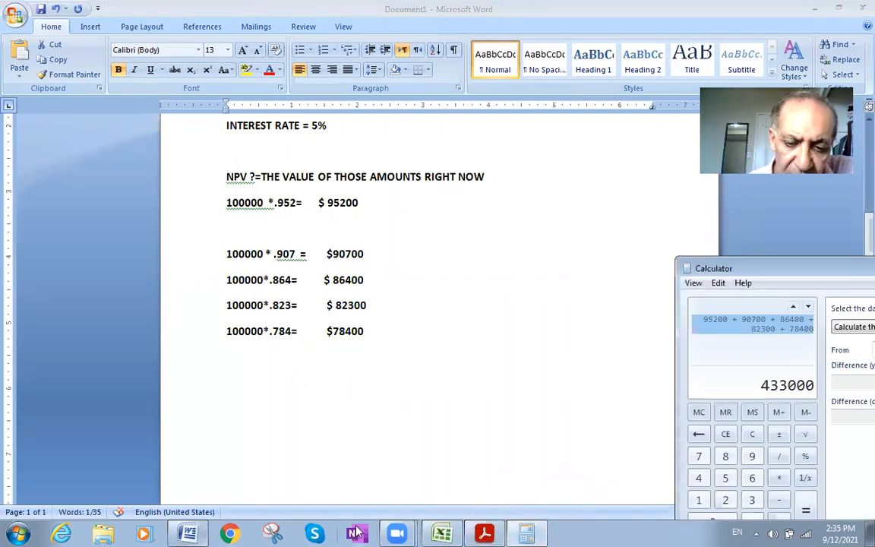
Switch to Excel and compare cells A6 and B6, checking the 5% factors in the present value table PDF.
click(451, 532)
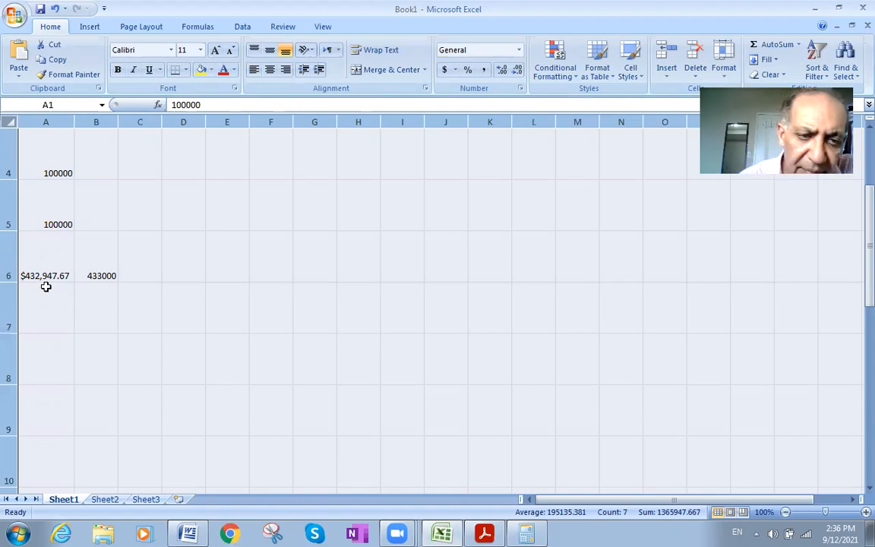
click(475, 533)
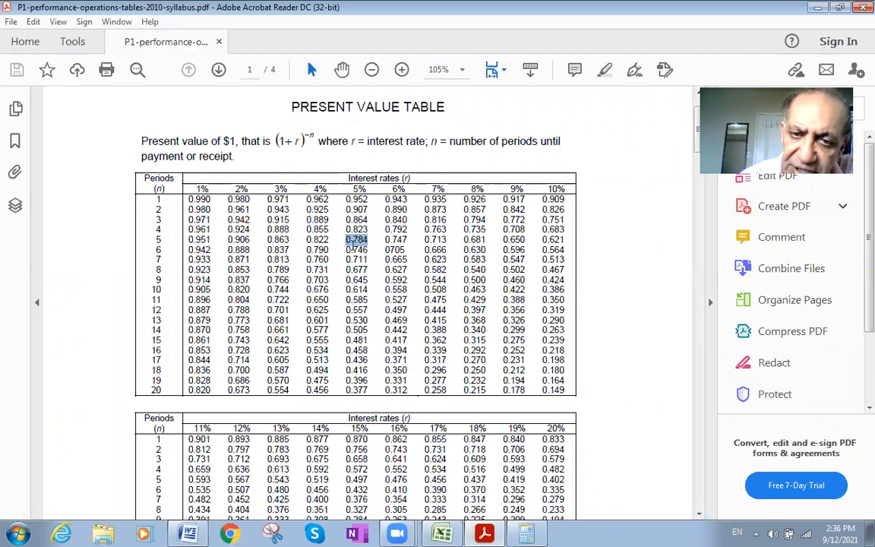
click(484, 533)
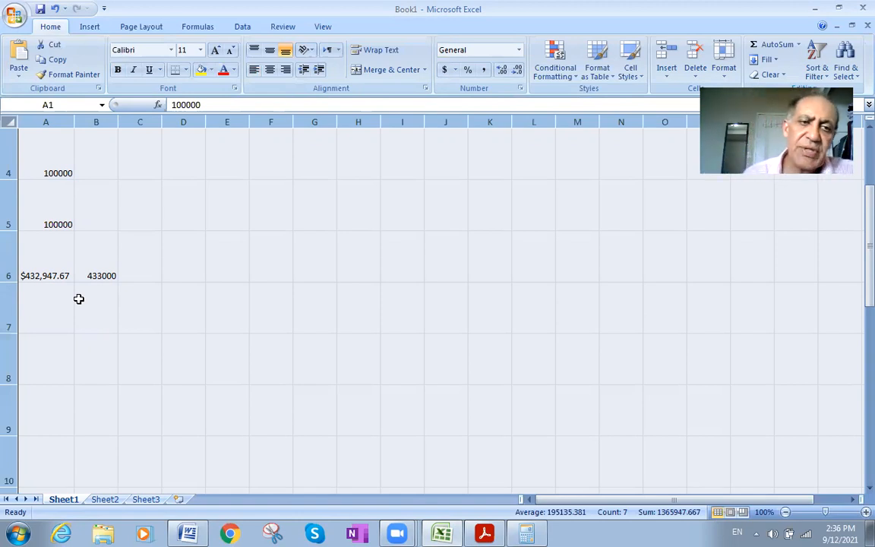
scroll(79, 299, up, 1)
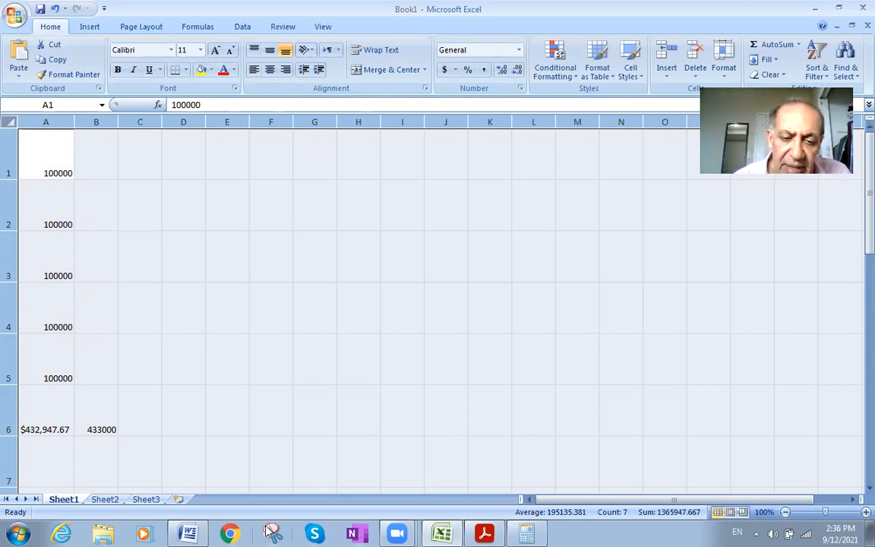
Review the payments and factor calculations in Word and the present value table PDF, and return to the Excel workbook.
click(187, 533)
scroll(182, 285, up, 5)
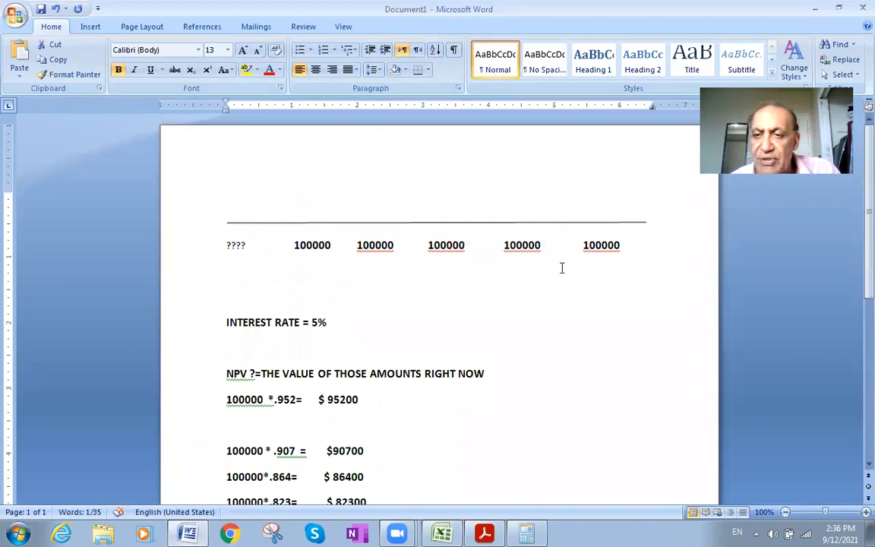
scroll(576, 268, down, 1)
scroll(414, 311, down, 2)
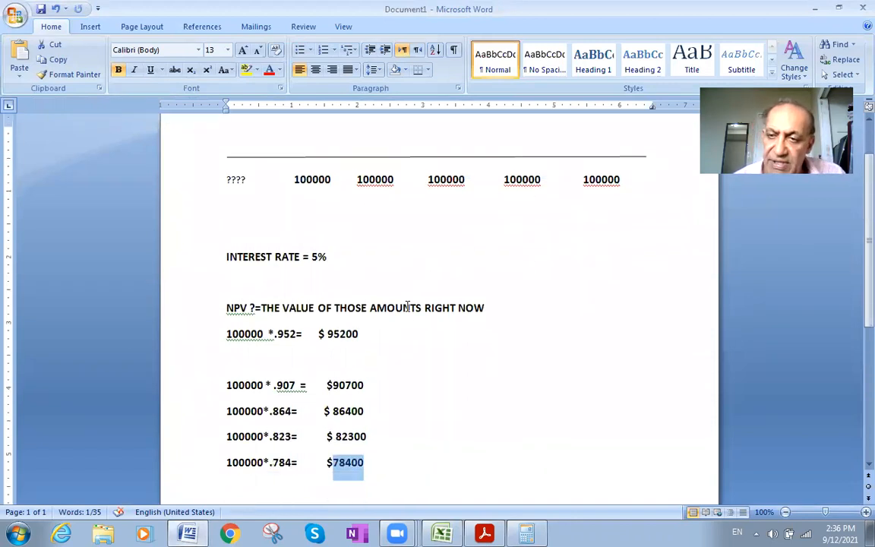
click(483, 532)
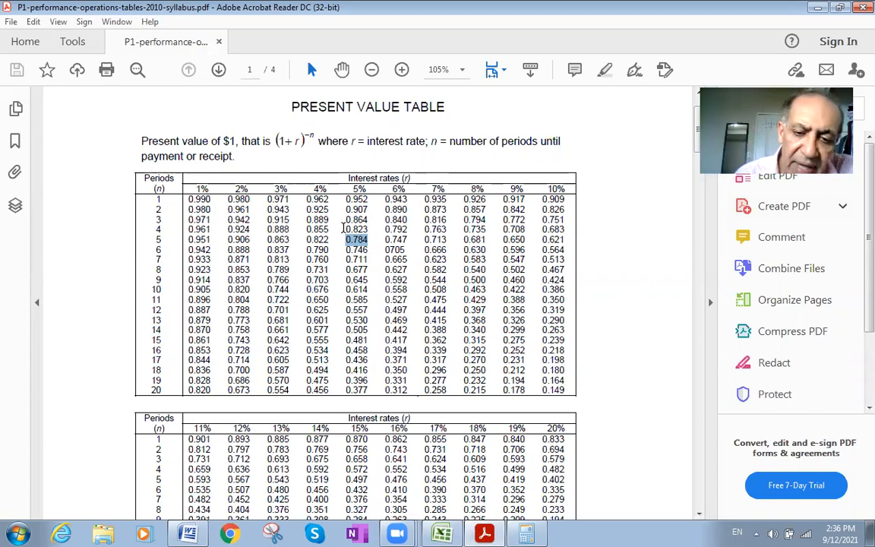
key(alt+Tab)
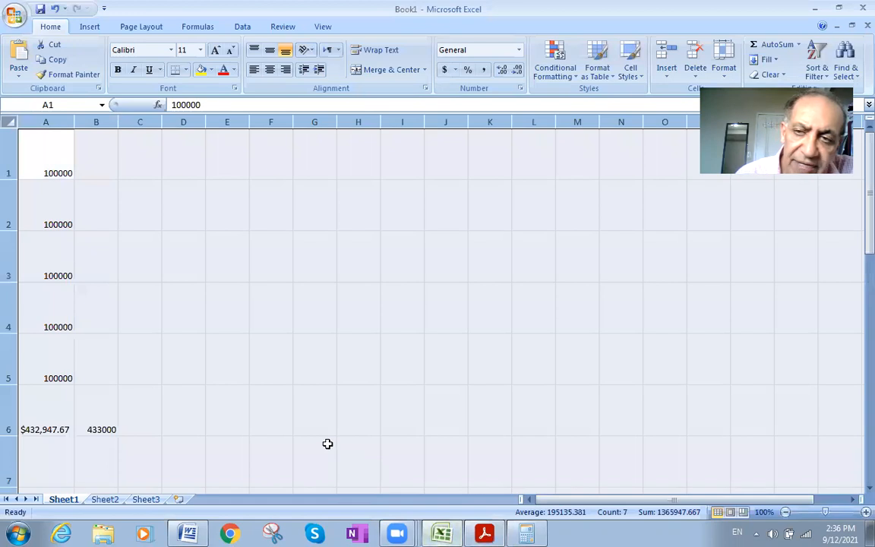
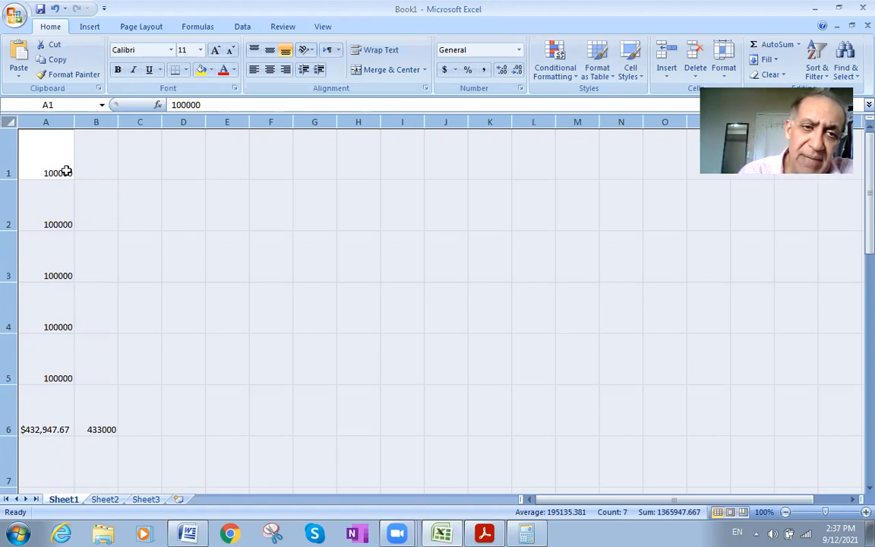
Close the Excel workbook, saving it to the Desktop as Book1 in Excel Workbook format.
click(855, 8)
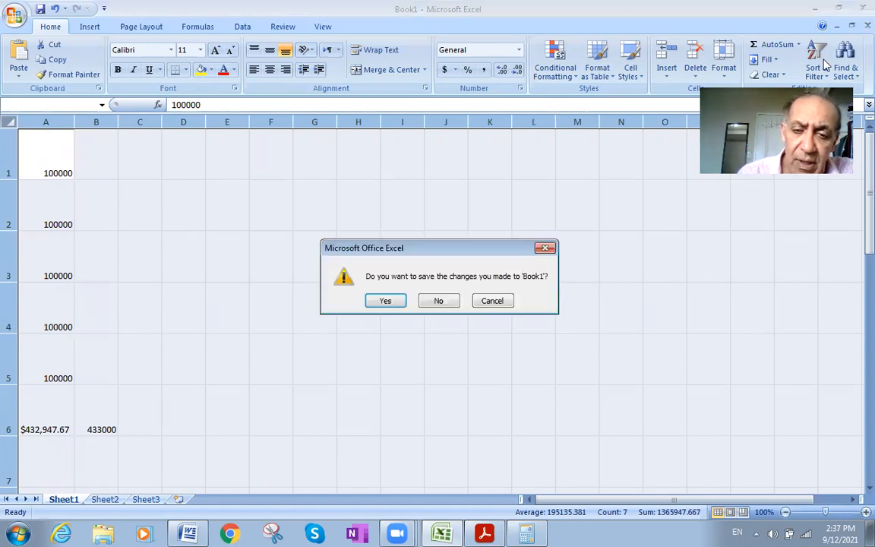
click(384, 303)
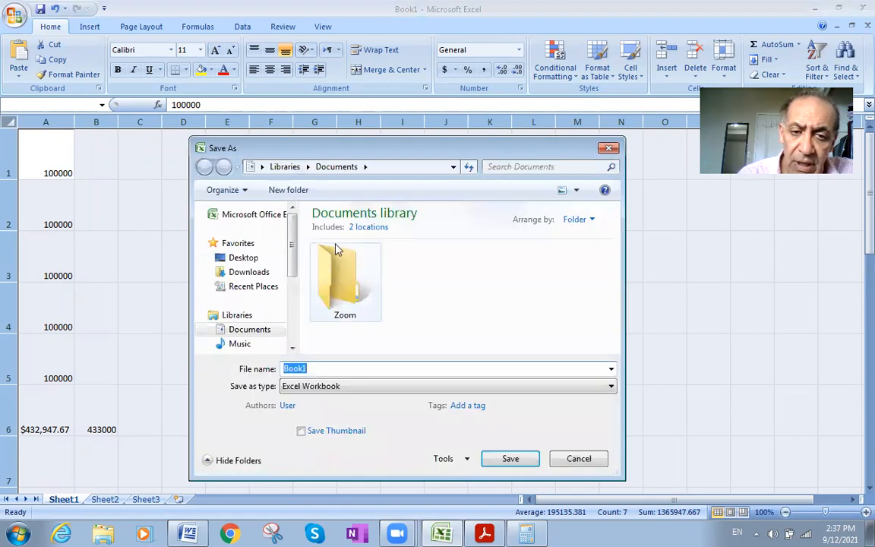
click(241, 258)
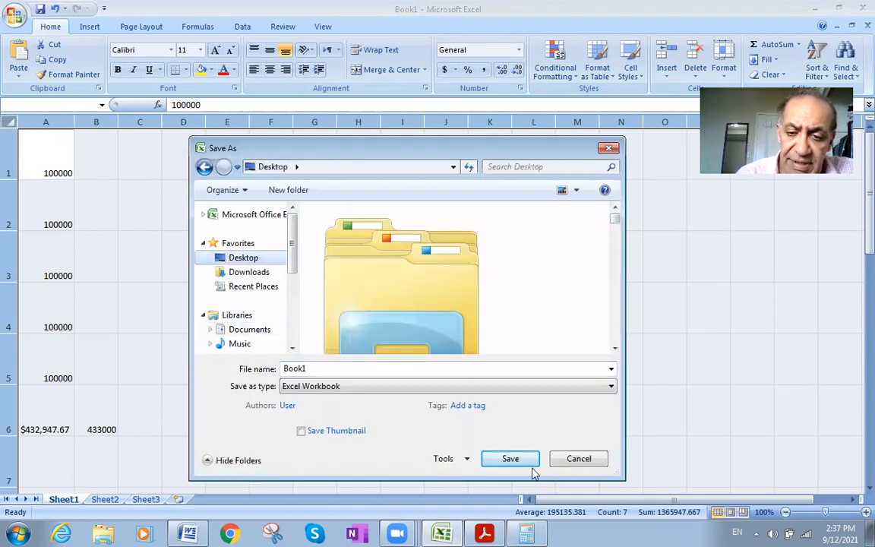
click(506, 459)
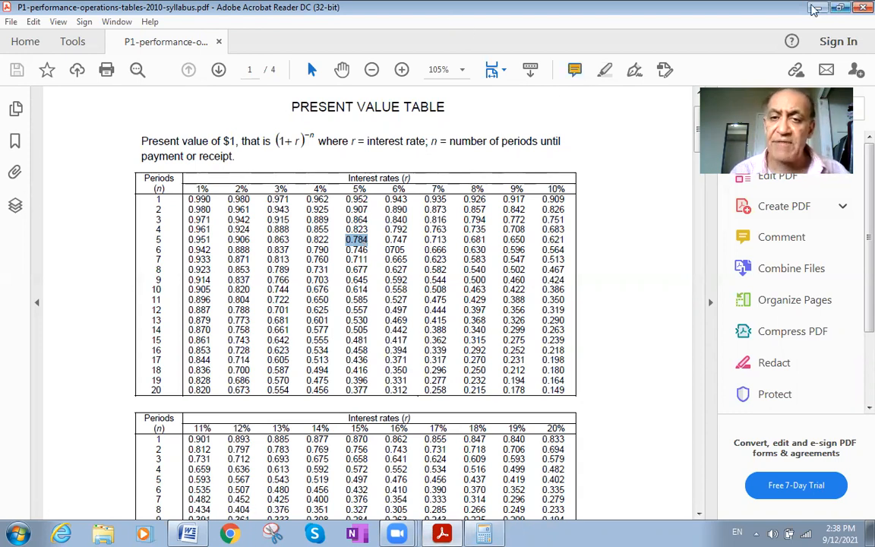
Put away the PDF and save the Word document to the Desktop in Word Document format under the suggested file name.
click(814, 10)
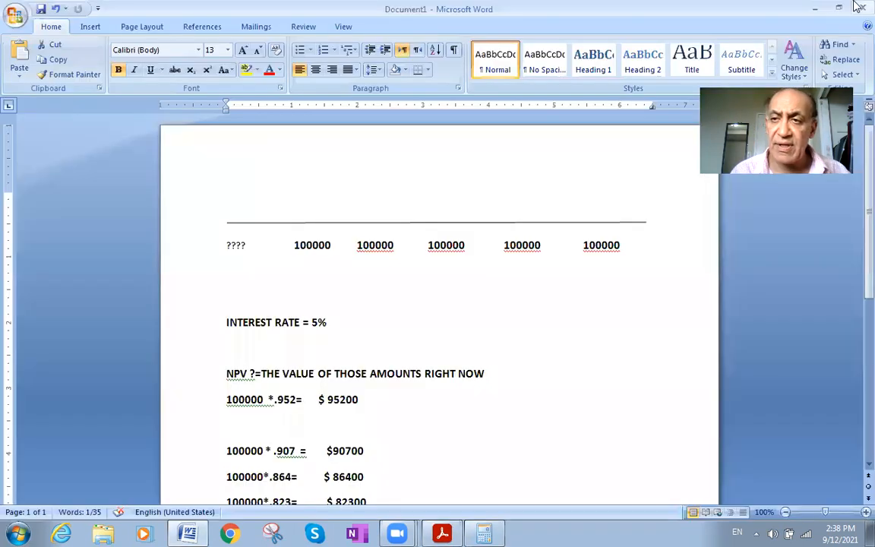
key(ctrl+s)
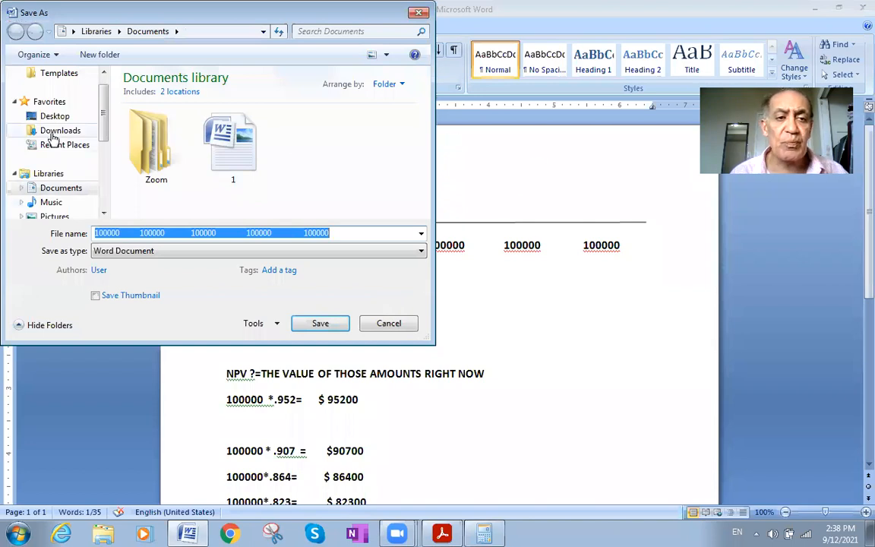
click(54, 116)
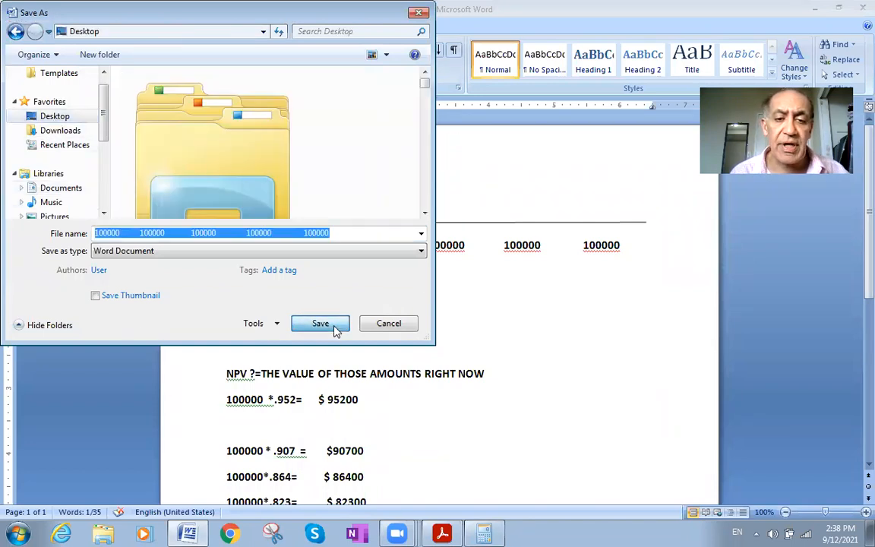
click(335, 328)
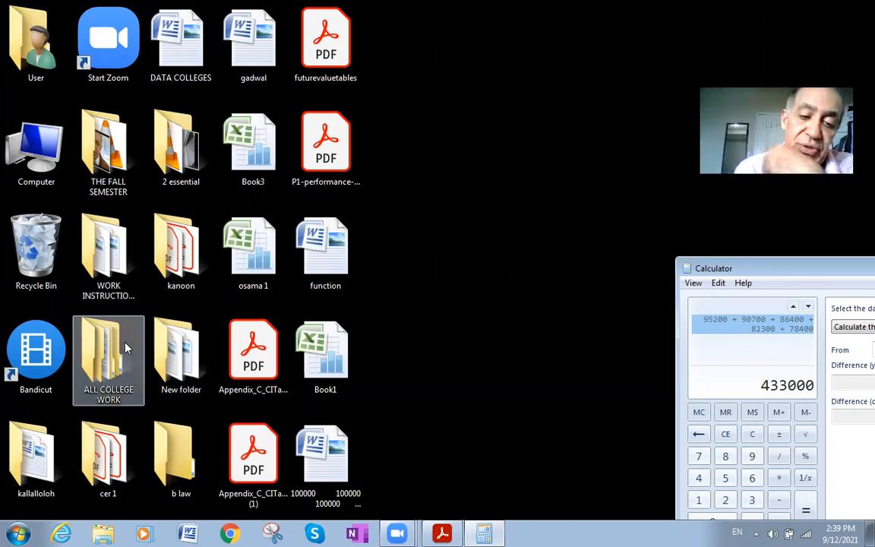
Open a new blank workbook in Excel, enter the heading CASH FLOW in cell A1 and maximize the window.
click(26, 534)
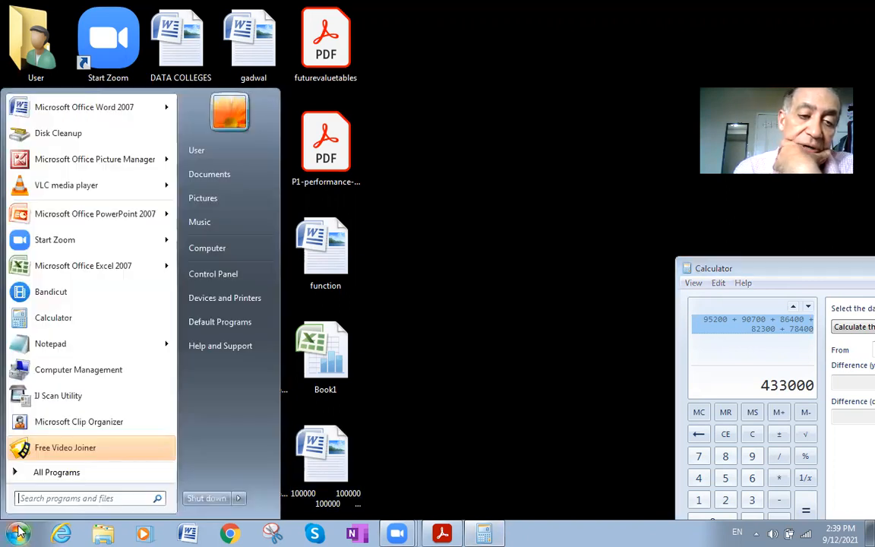
click(71, 272)
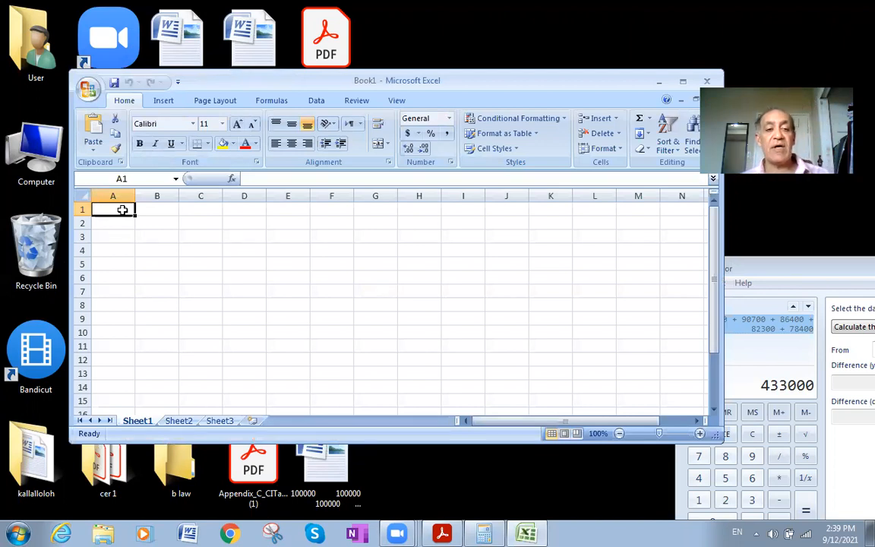
double_click(122, 210)
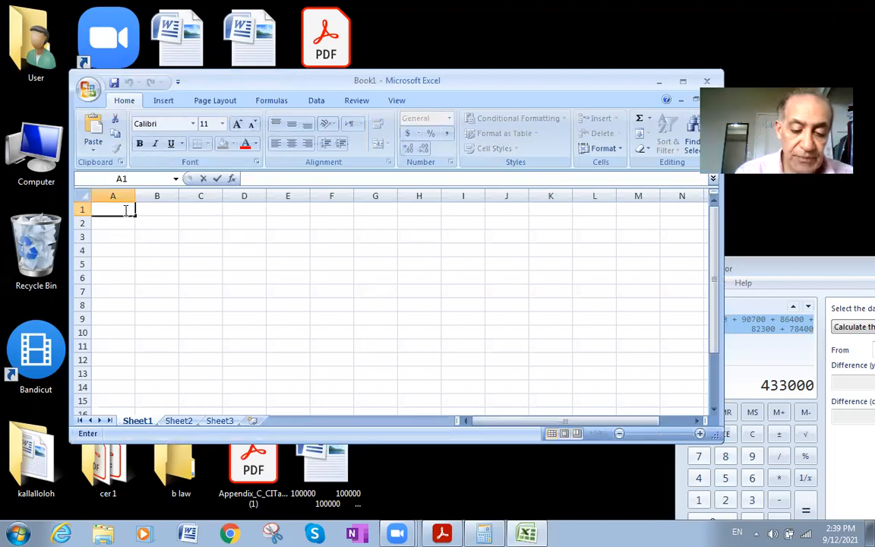
text(CASH)
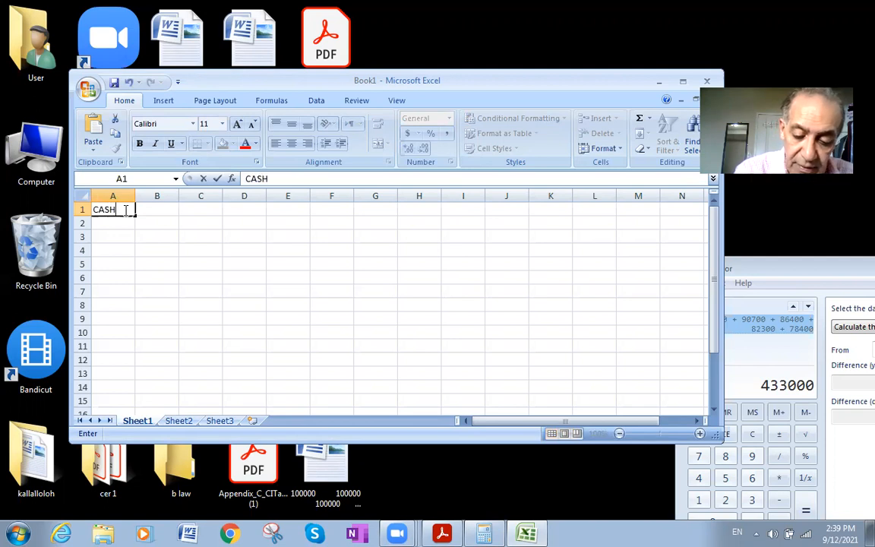
text( FLOW)
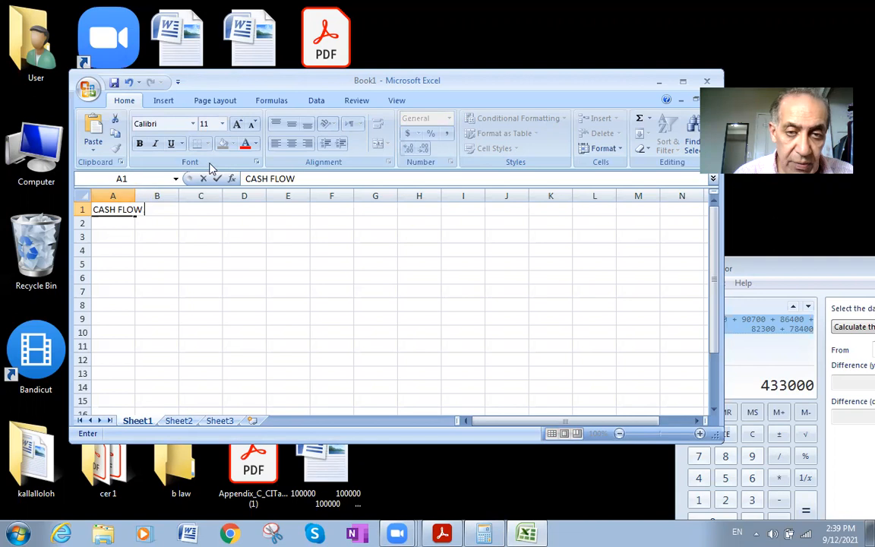
click(683, 81)
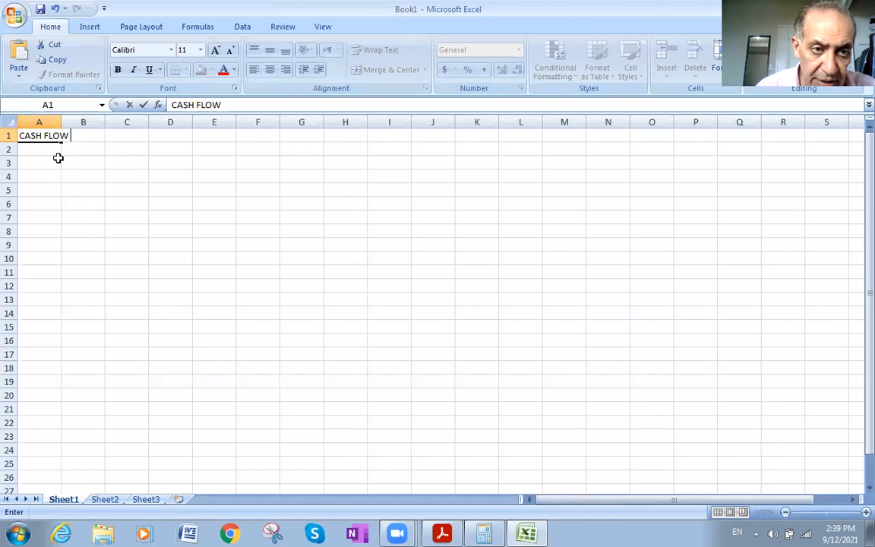
Widen column A to about four times its width so the CASH FLOW heading fits.
click(81, 122)
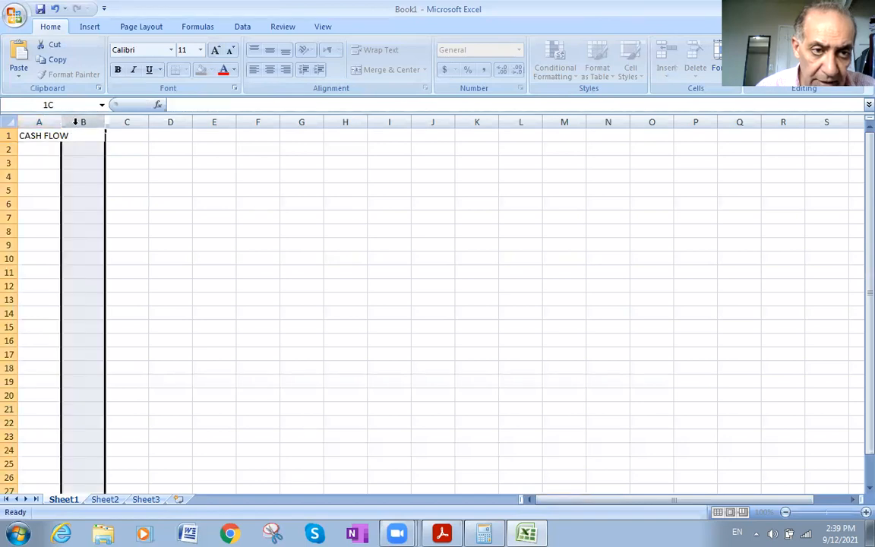
click(45, 122)
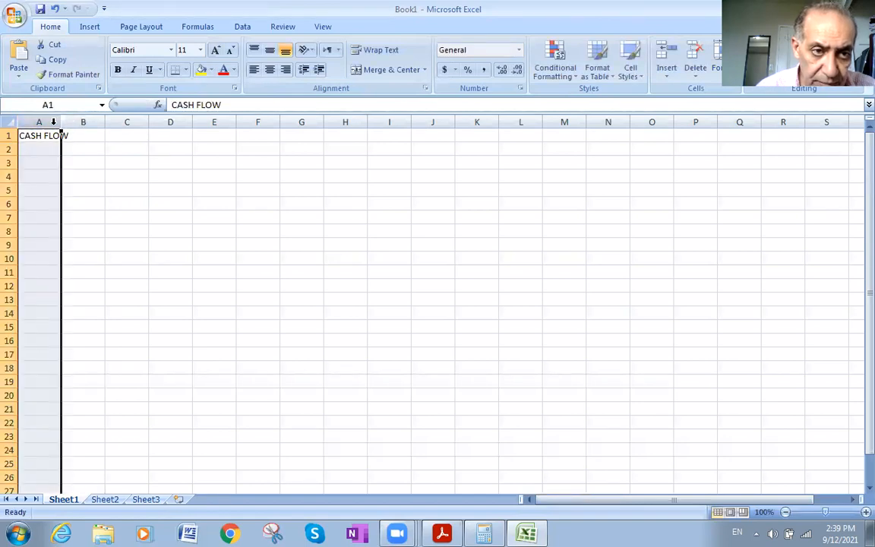
drag(59, 124, 189, 124)
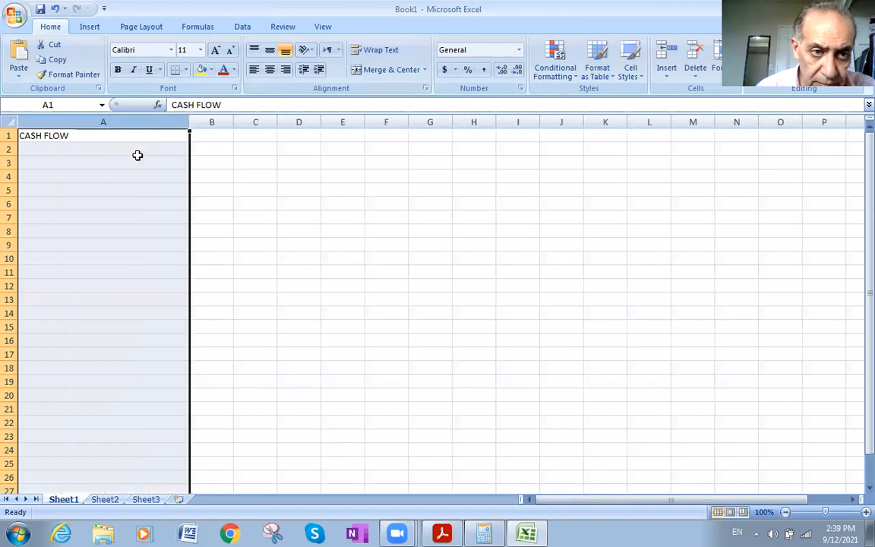
Enter the cash flows 100000, 200000, 250000, 80000 and 120000 in cells A2 to A6.
click(90, 139)
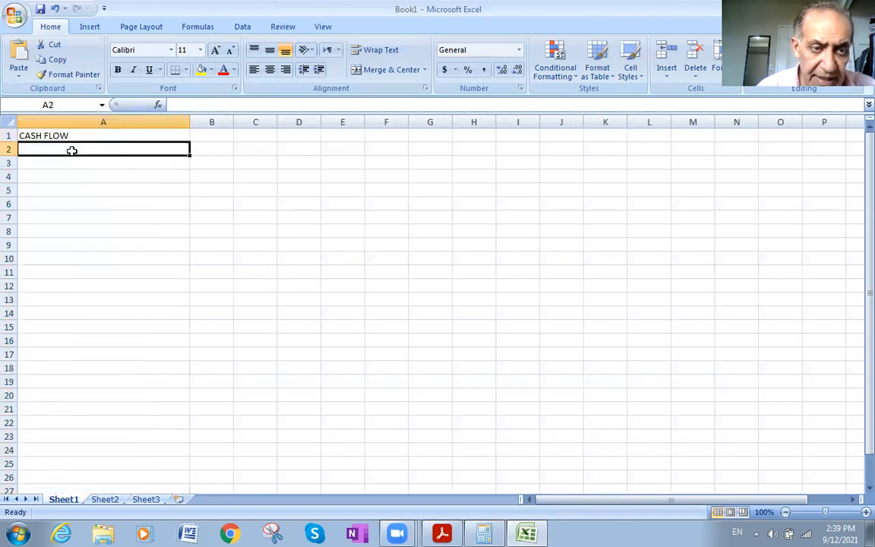
text(100000)
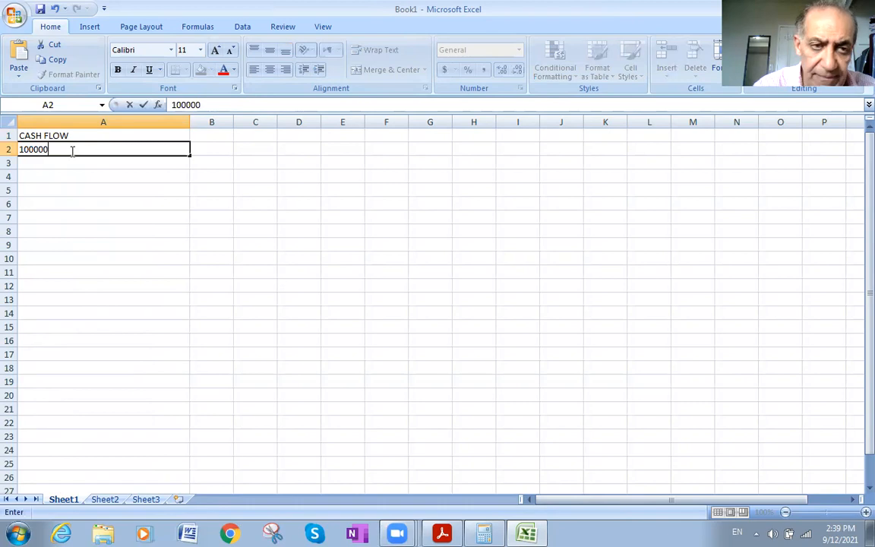
click(33, 164)
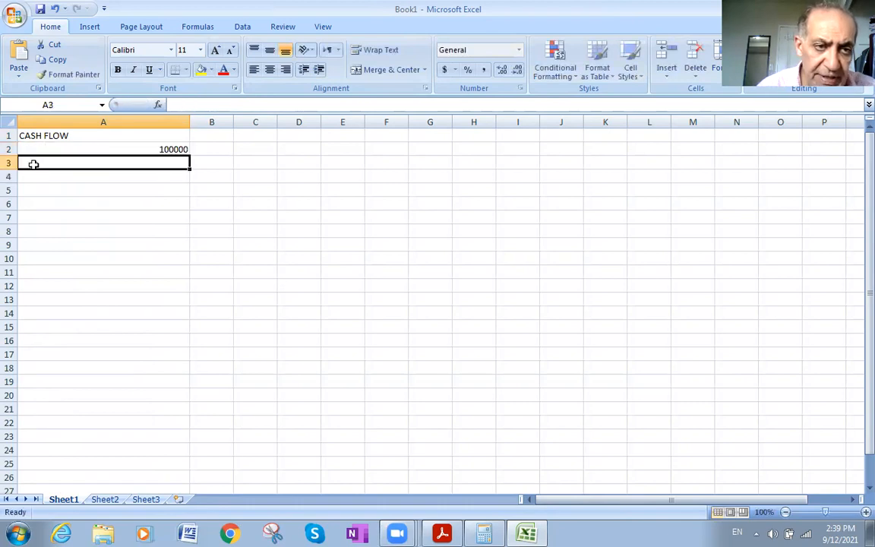
double_click(35, 165)
text(200000)
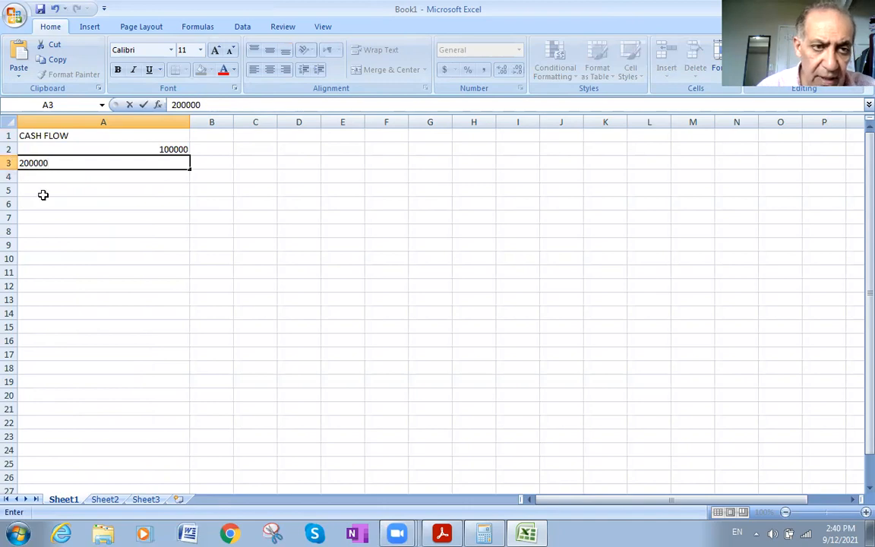
click(32, 176)
text(2)
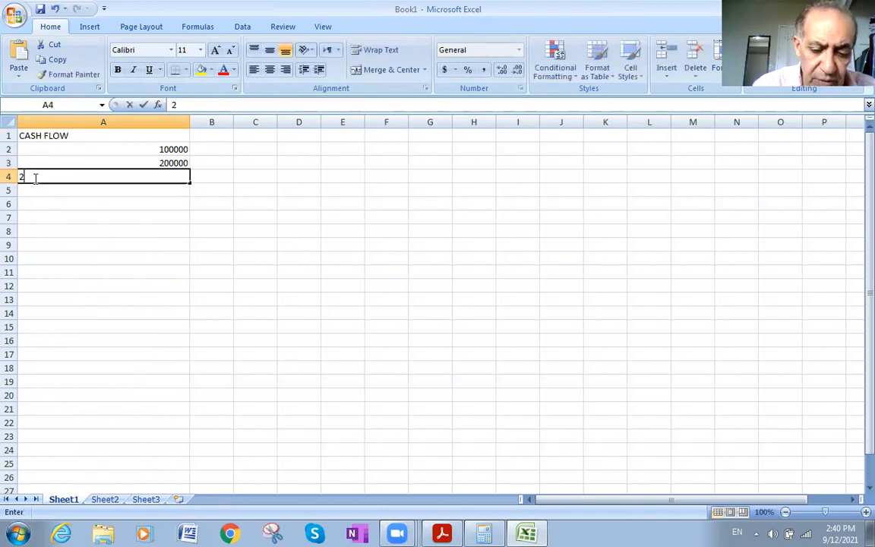
text(50000)
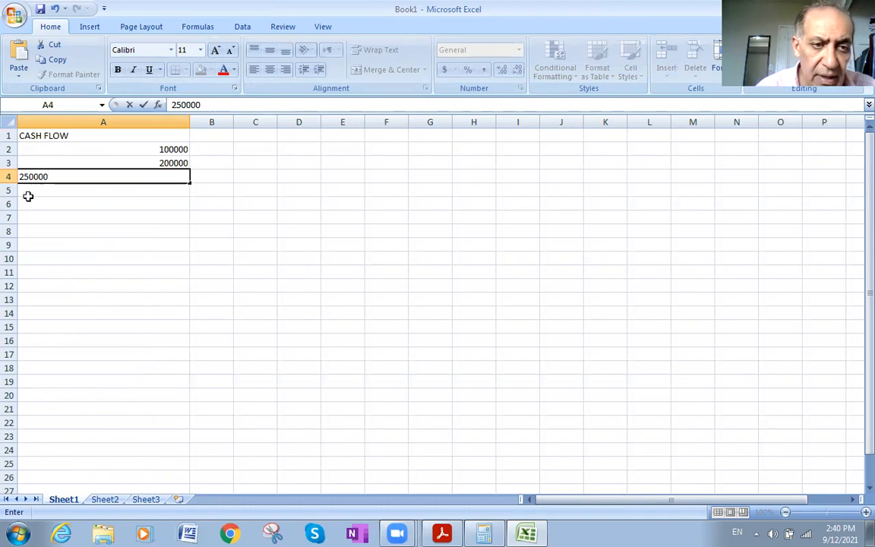
click(37, 191)
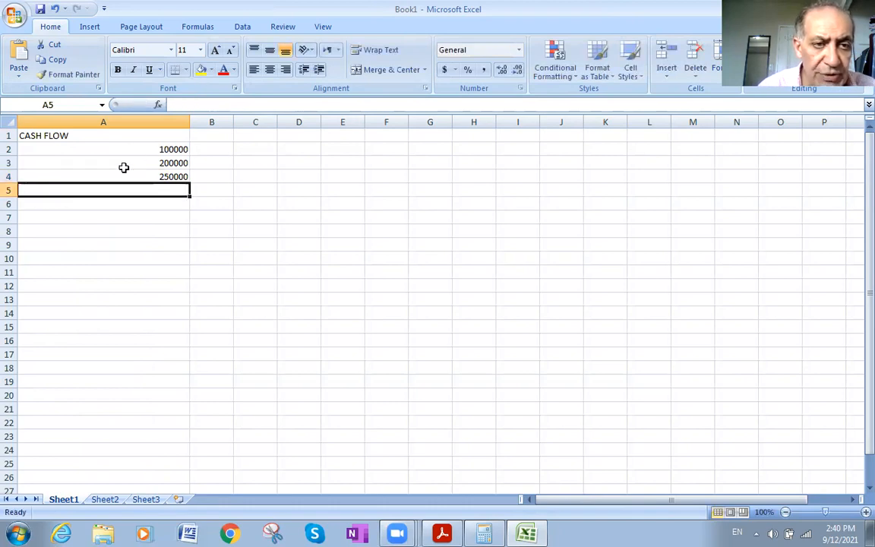
double_click(169, 193)
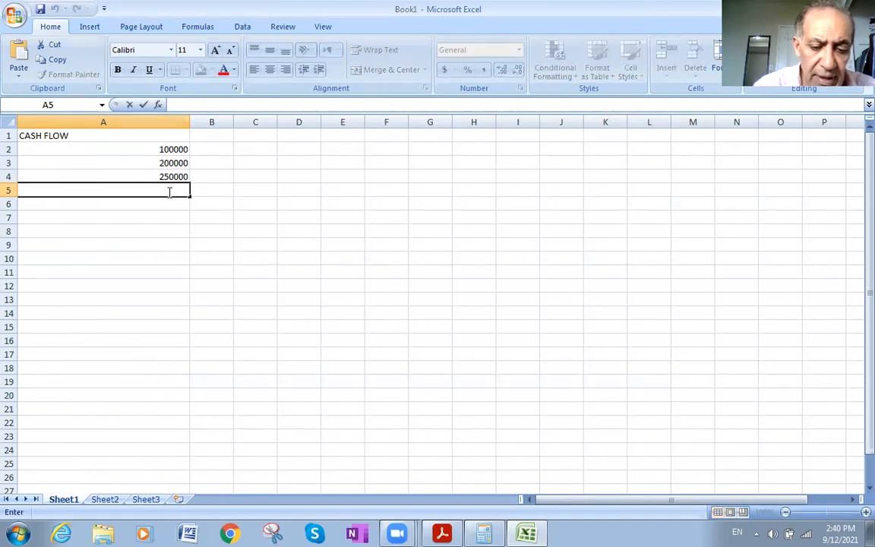
text(80000)
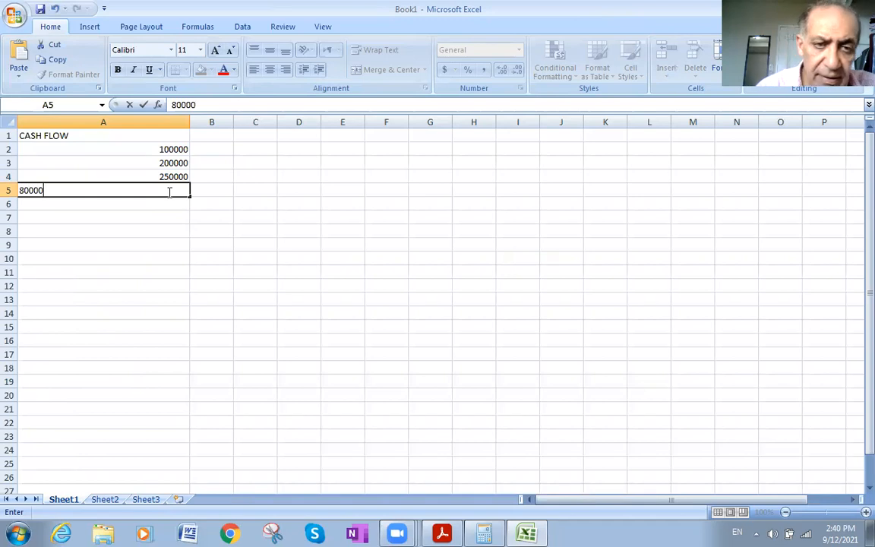
click(160, 205)
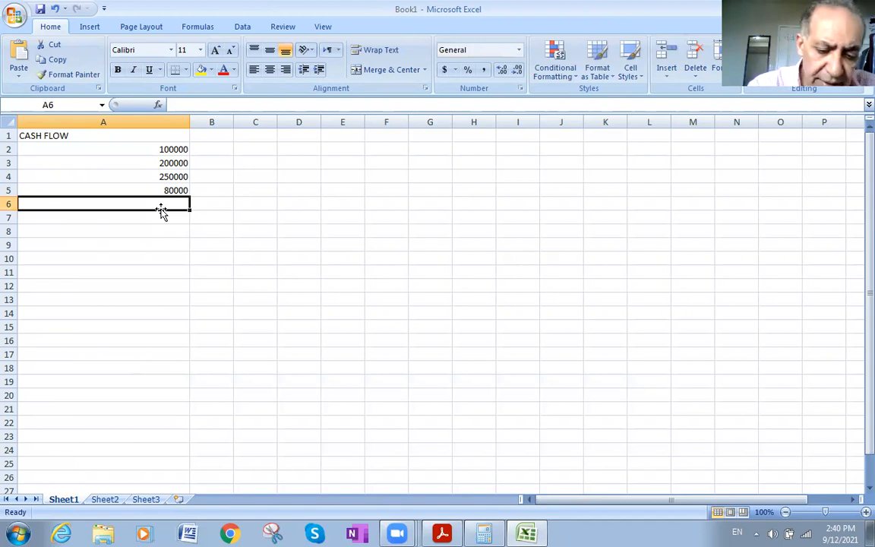
text(120000)
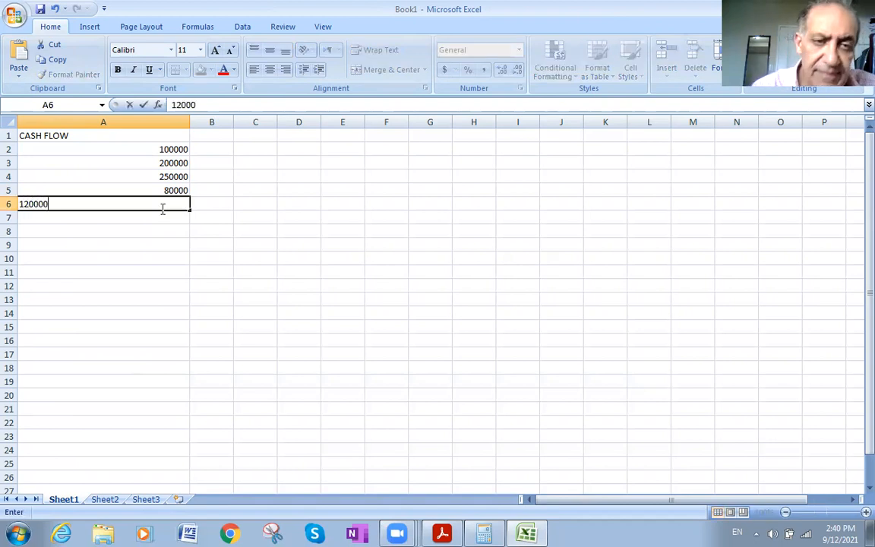
Insert the NPV function in cell A7 with a rate of 5% and the range A2:A6 as Value1.
click(156, 218)
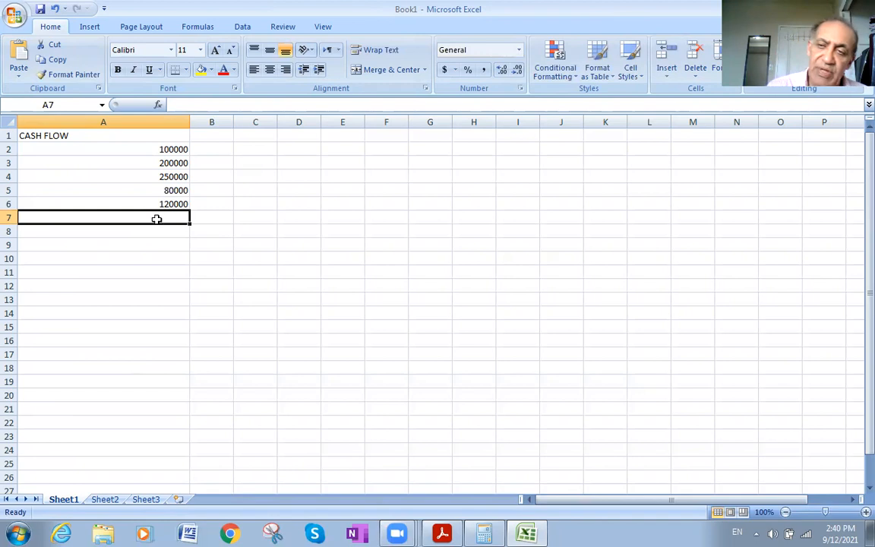
click(158, 105)
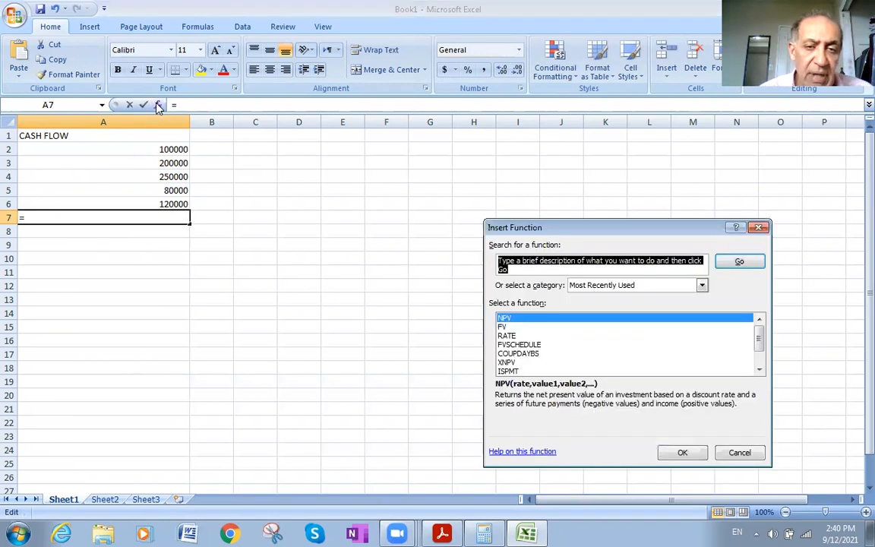
click(526, 319)
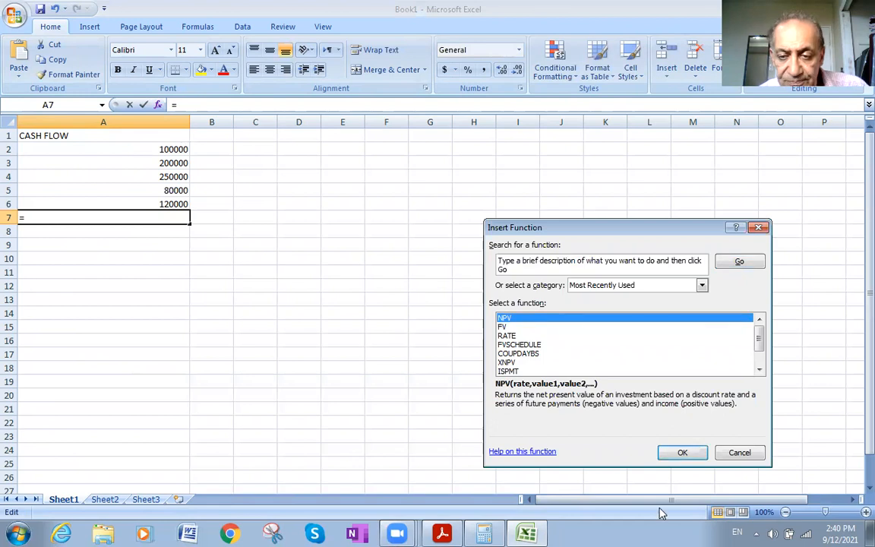
click(681, 455)
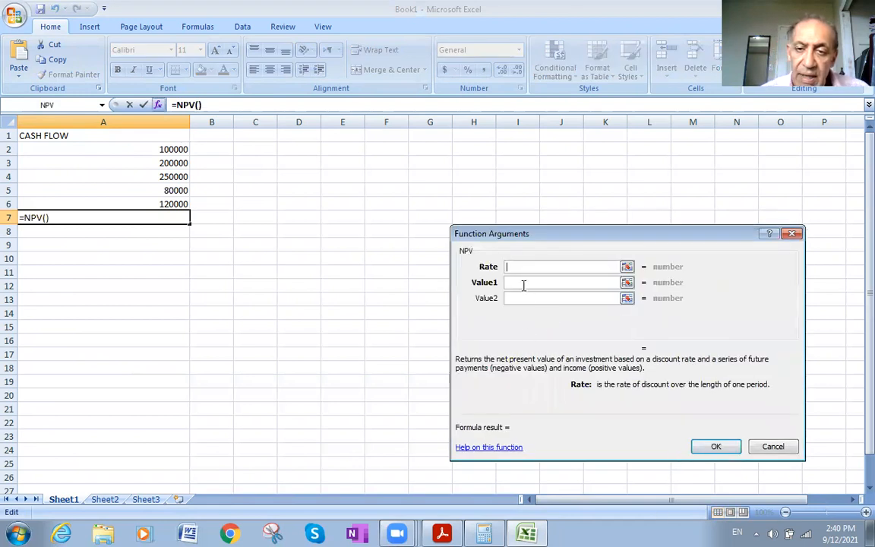
text(5%)
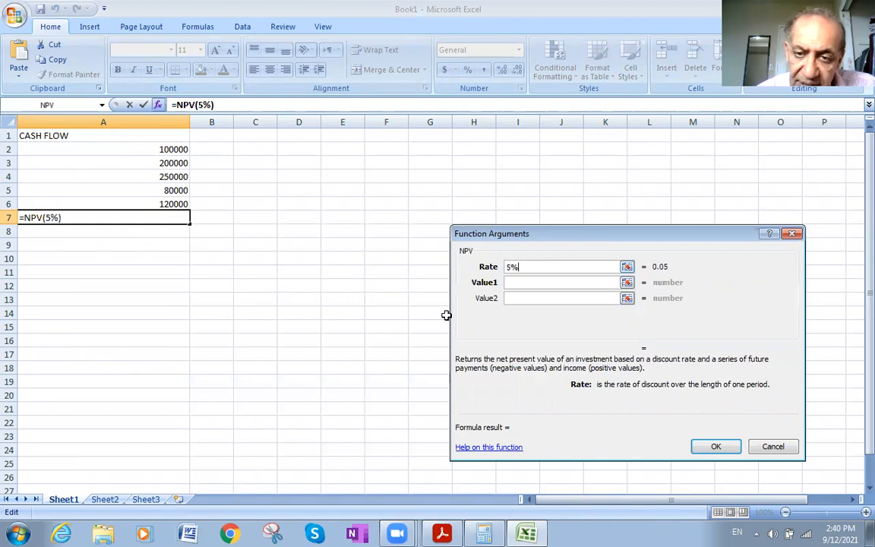
click(515, 282)
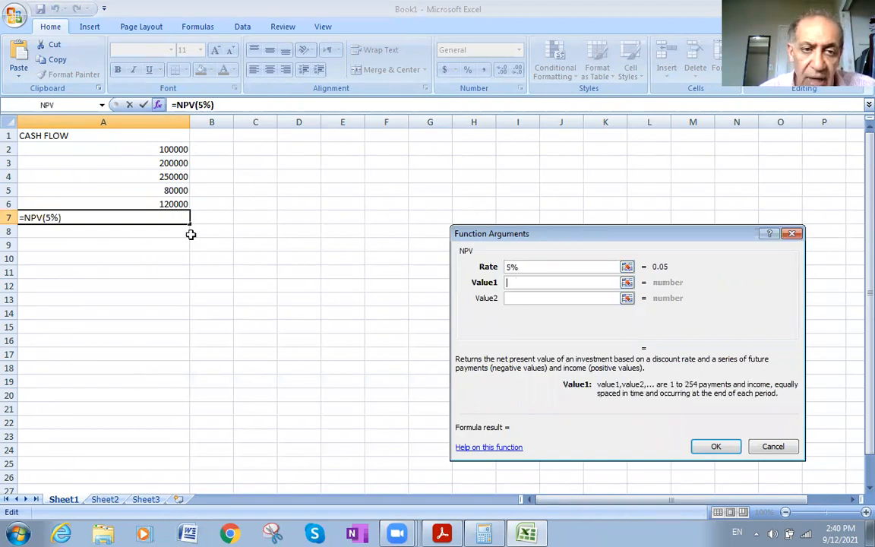
drag(90, 146, 123, 200)
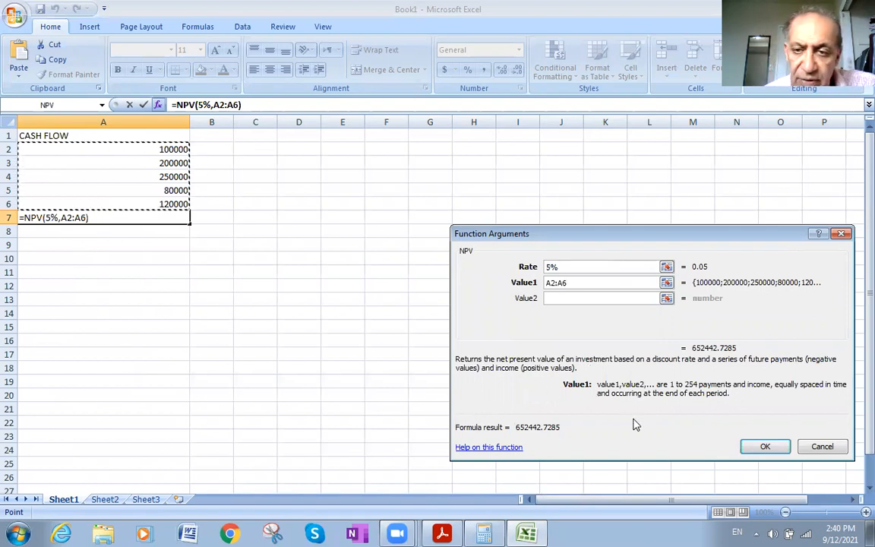
click(759, 446)
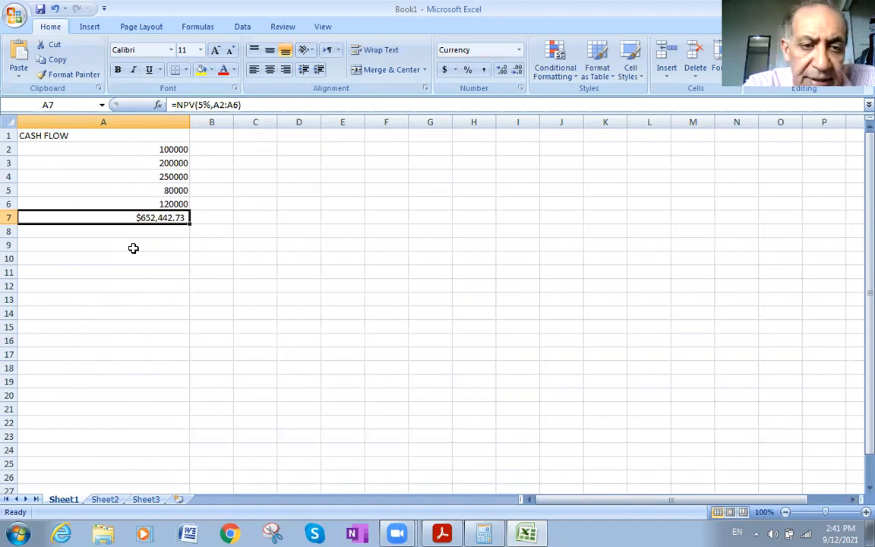
Increase the height of all rows in the sheet to about five times the default and view the cash flows.
click(9, 120)
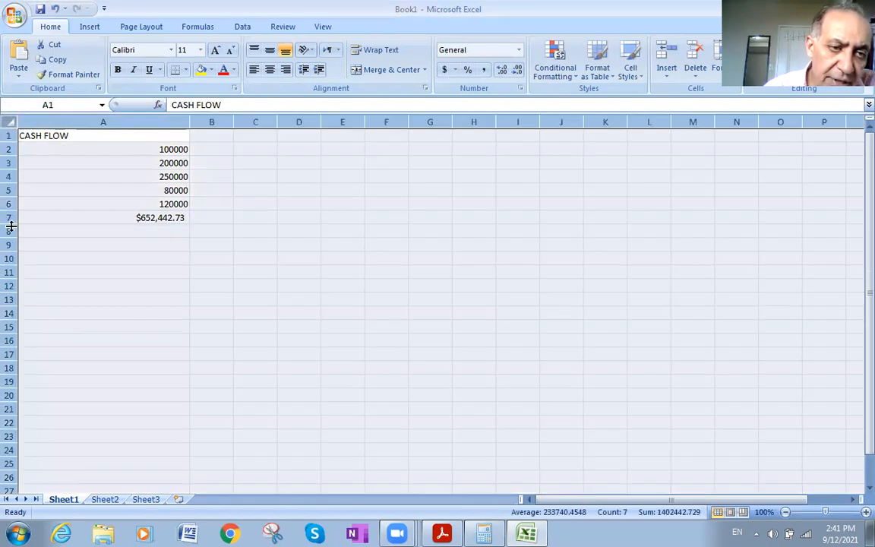
drag(10, 224, 10, 277)
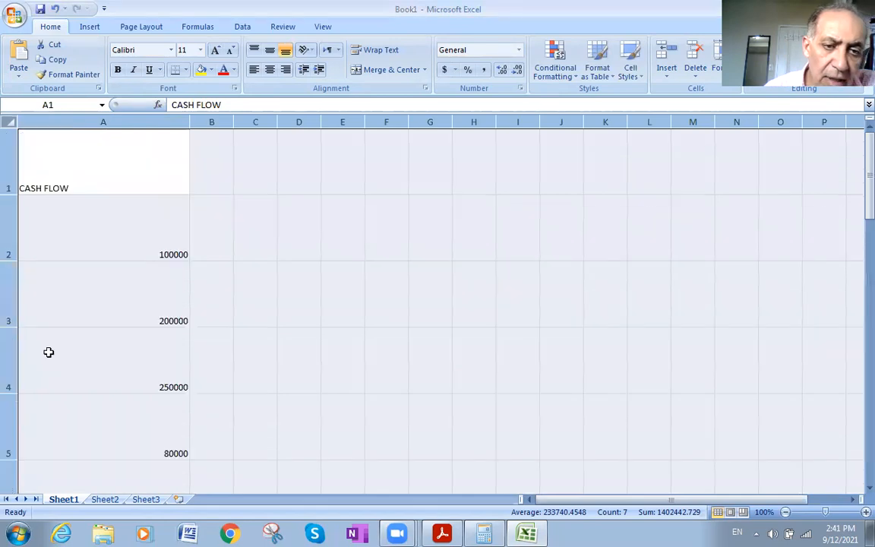
scroll(61, 346, down, 2)
scroll(71, 341, up, 1)
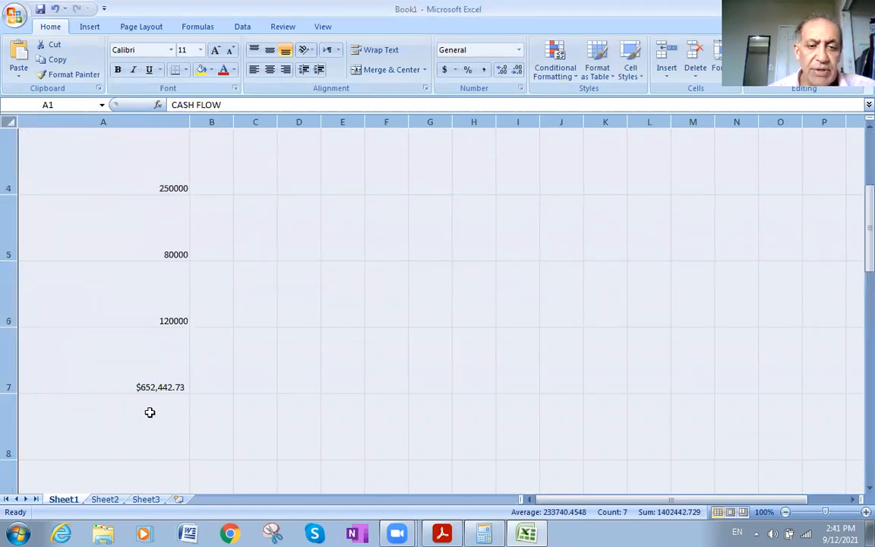
Reduce the height of all rows in the sheet to about half and select the NPV result in cell A7.
scroll(178, 370, up, 1)
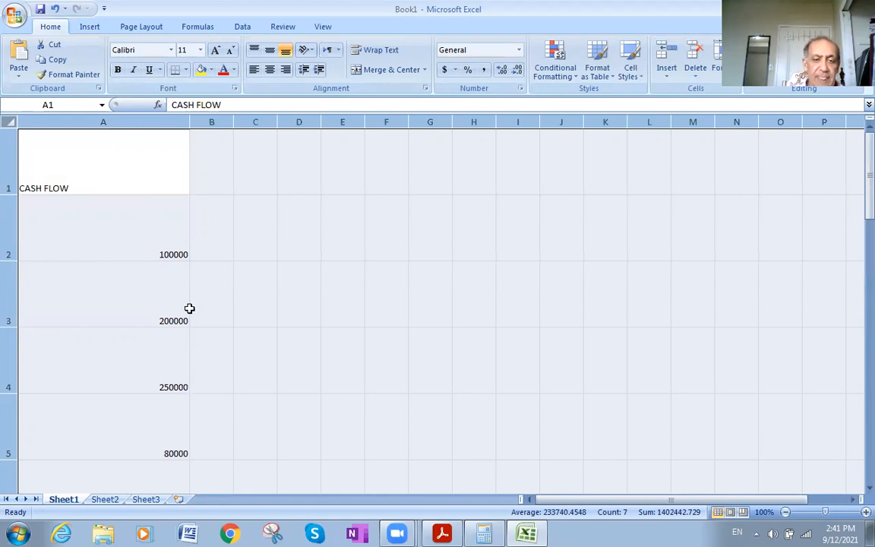
scroll(190, 314, down, 2)
scroll(186, 315, up, 2)
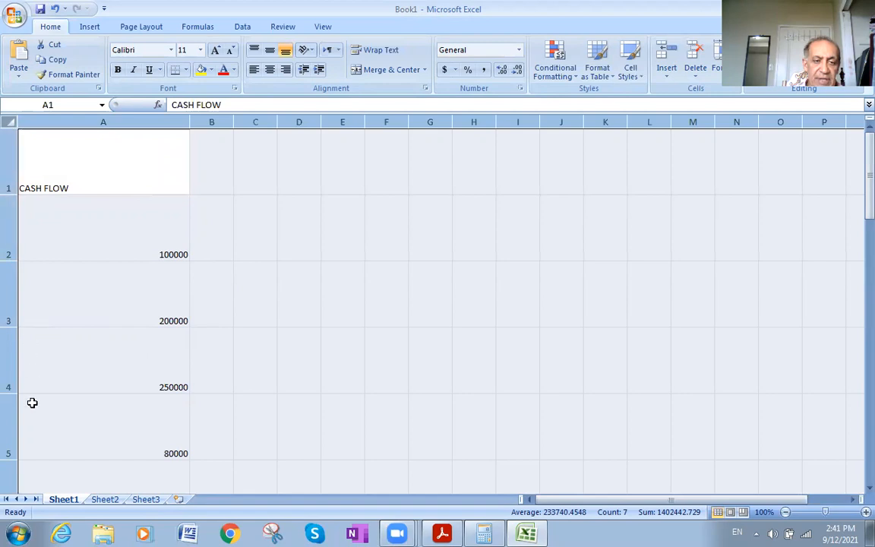
drag(11, 193, 8, 161)
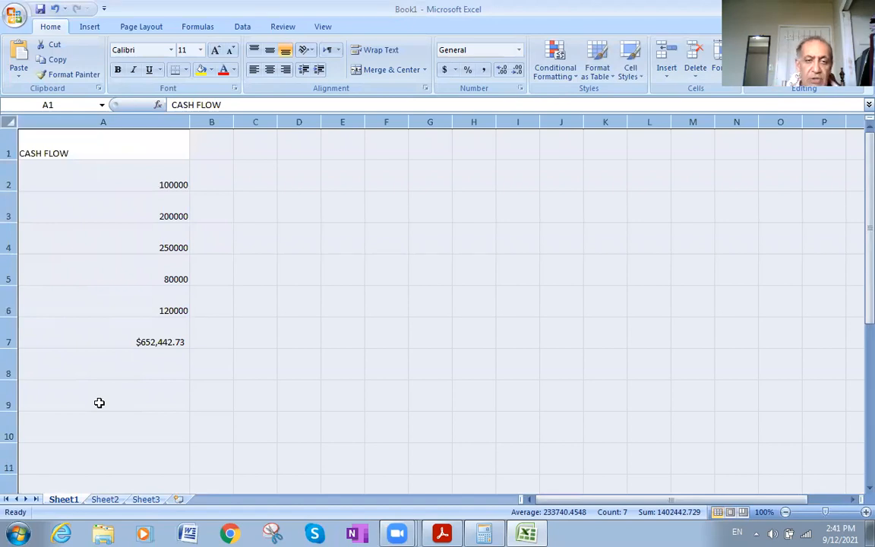
click(122, 344)
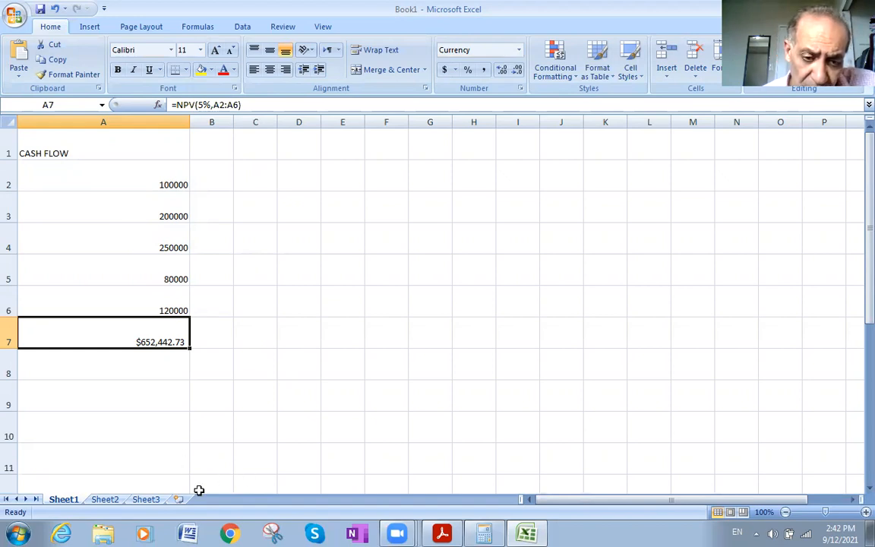
Create a new blank workbook for the next NPV exercise.
click(13, 17)
click(30, 46)
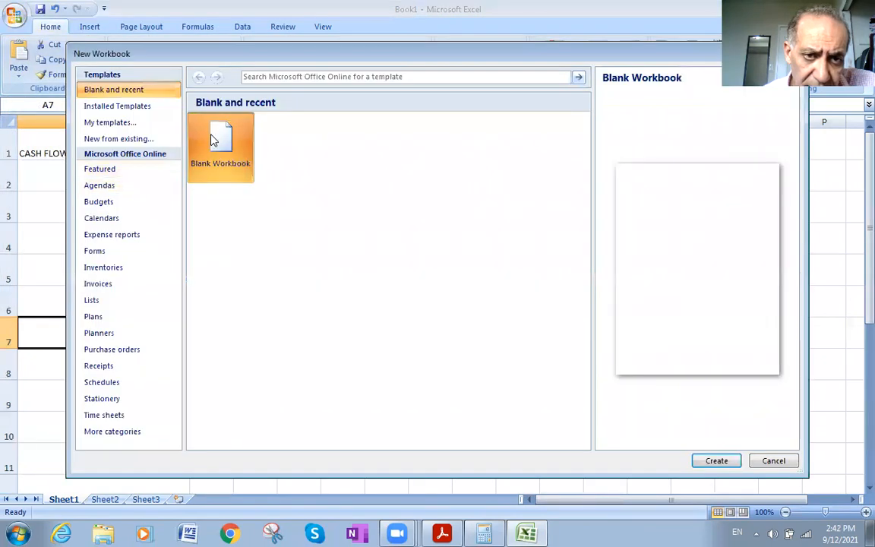
double_click(215, 136)
Widen column A to about nine times its default width and increase all row heights to about 70.5 points.
drag(62, 117, 411, 121)
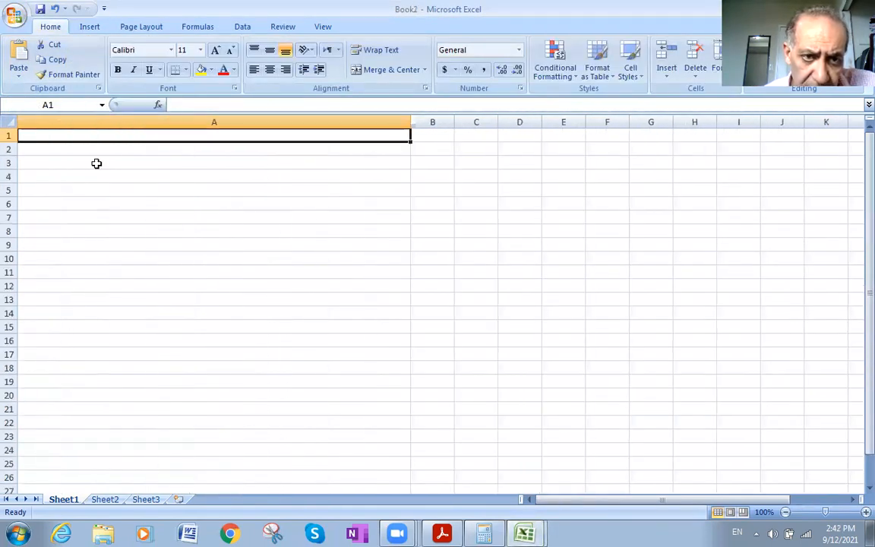
click(13, 121)
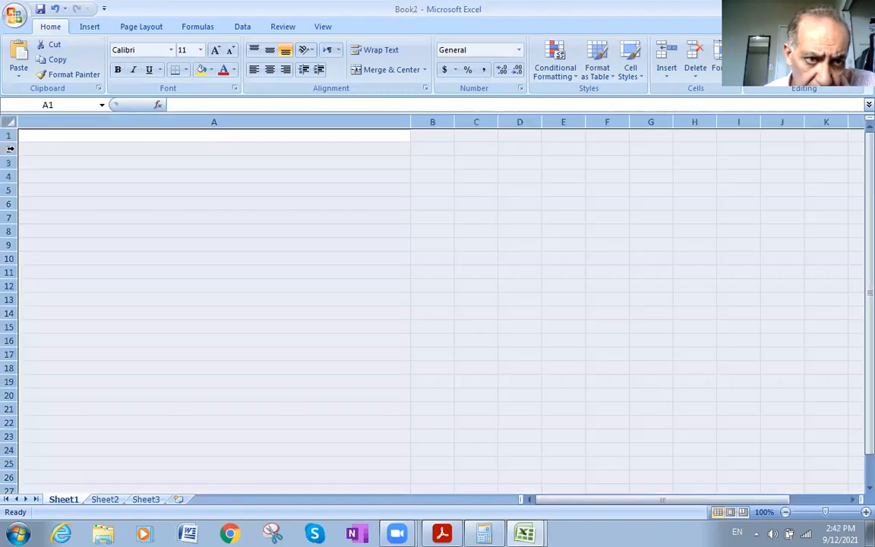
drag(9, 142, 11, 203)
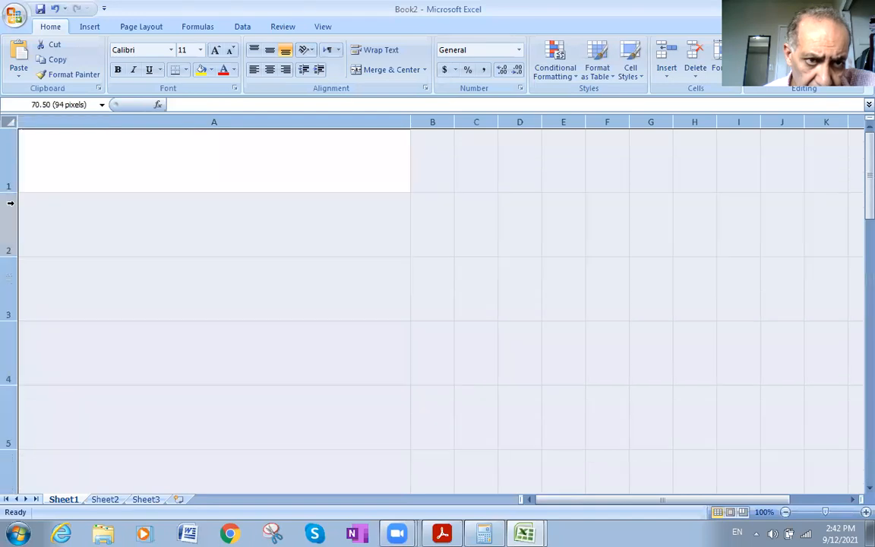
Enter "CALCULATE THE NPV FOR A PROJECT THAT WILL GENERATE CASH INFLOW OF 150000" in cell A1.
double_click(37, 152)
click(36, 147)
text(CAL)
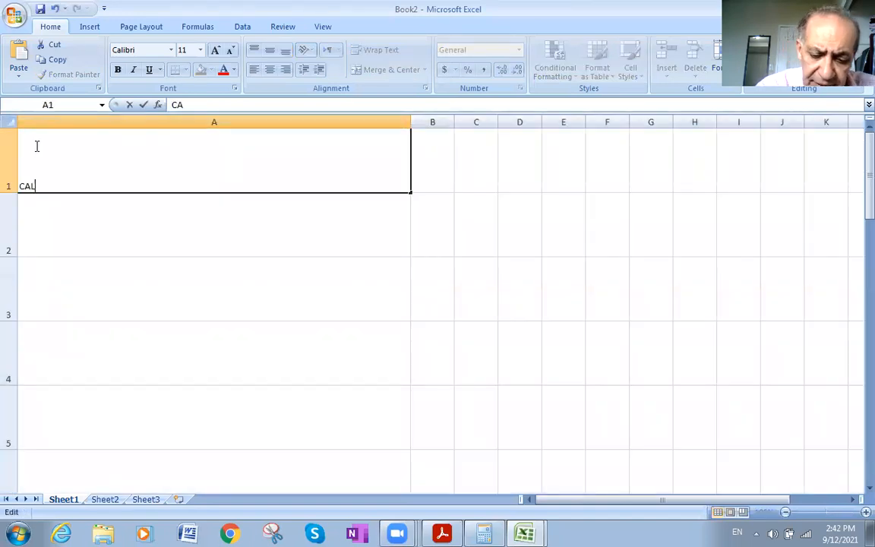
text(CULATE )
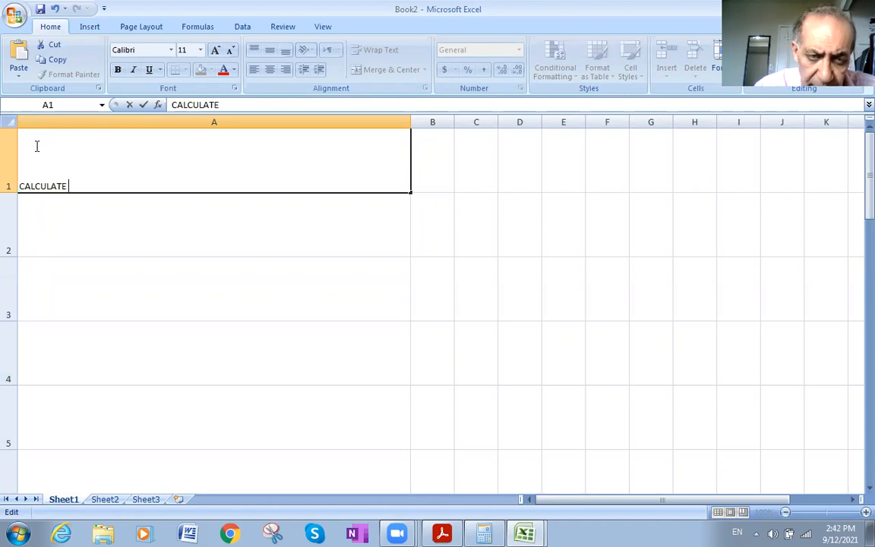
text(THE)
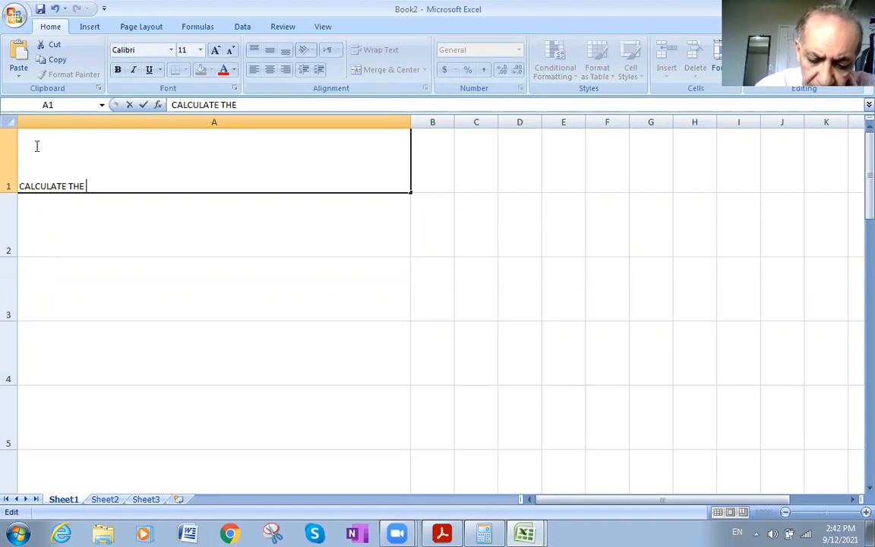
text( N)
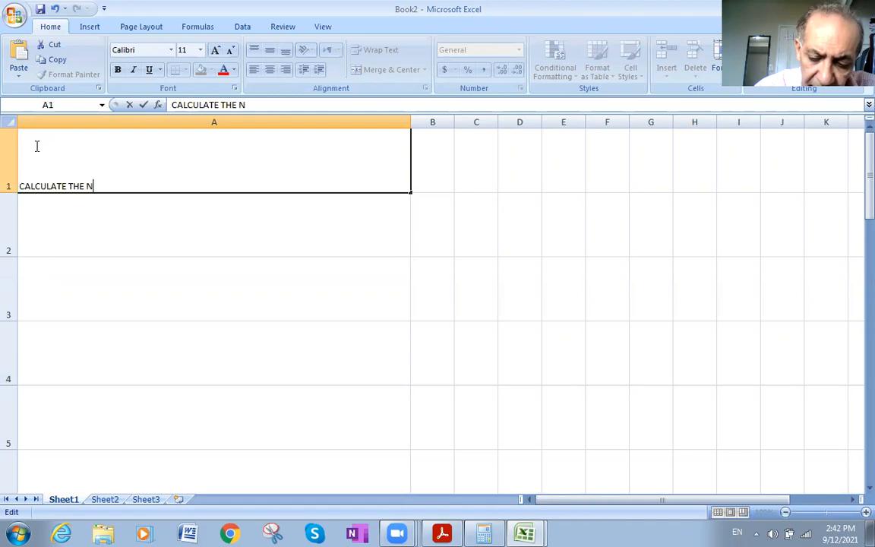
text(PV FOR A PROJECT TH)
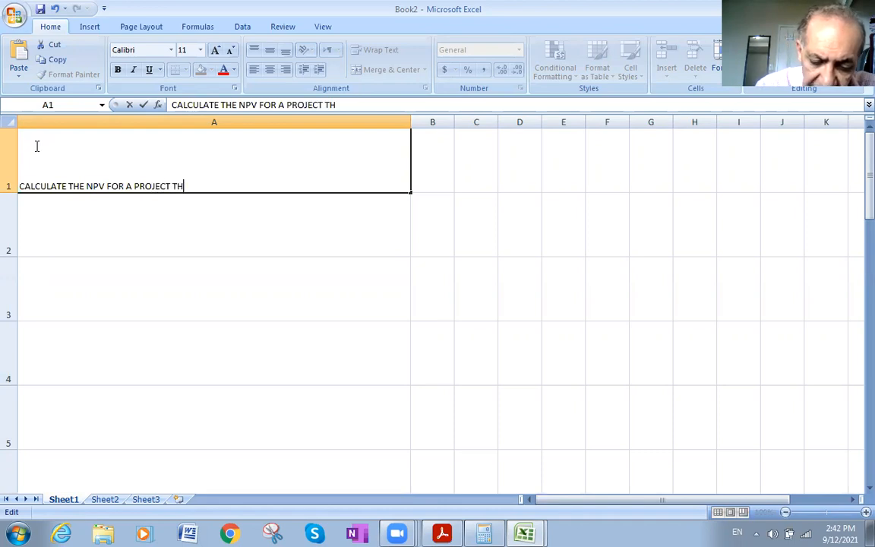
text(AT WILL GENERATE )
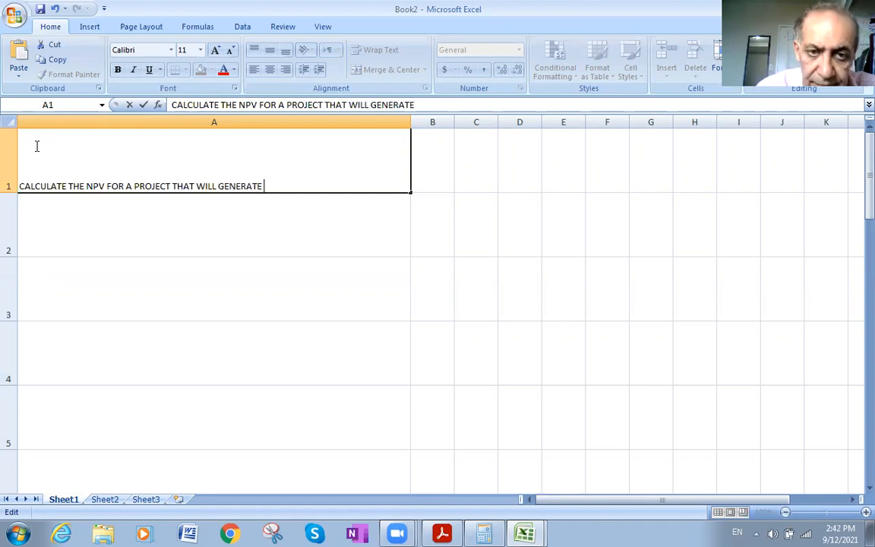
text(CASH INFL)
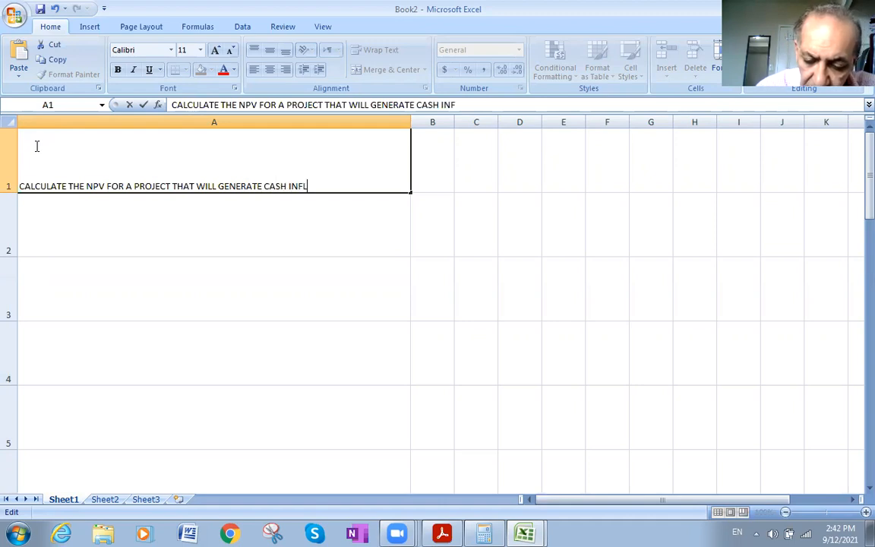
text(OW OF 1)
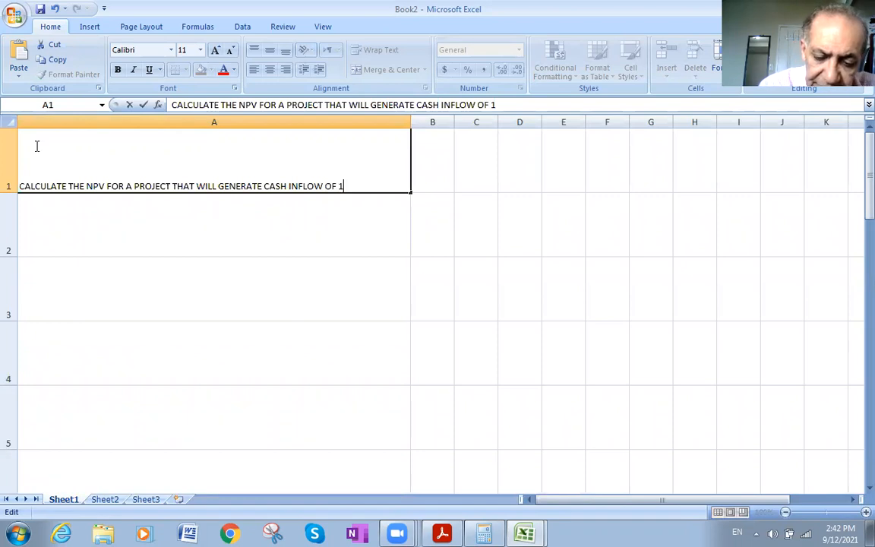
text(50000)
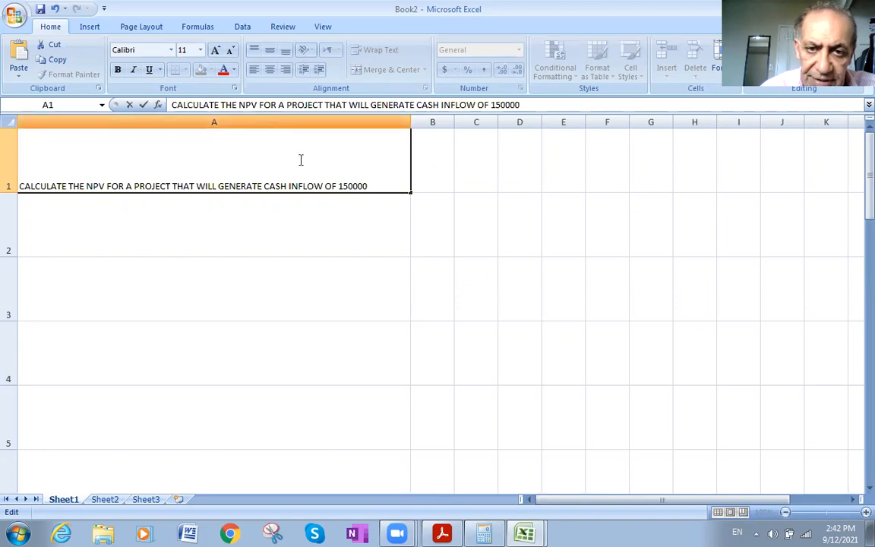
Insert a dollar sign before 150000 in the cell A1 text, separated by a space from OF.
click(338, 187)
text(4)
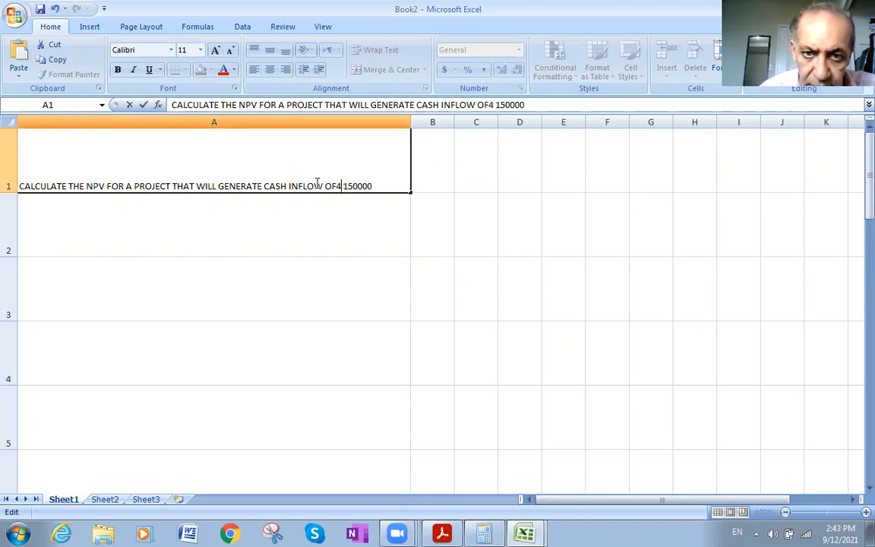
key(BackSpace)
text($)
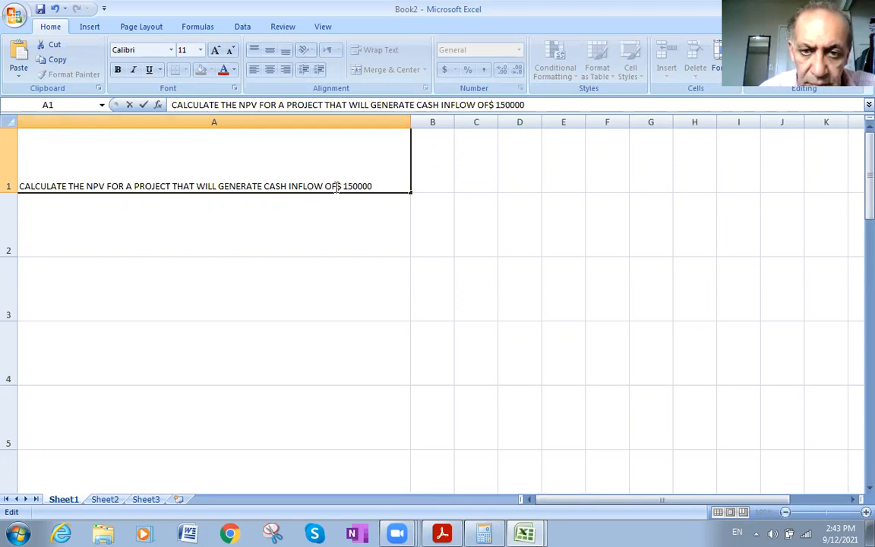
click(337, 186)
Extend the cell A1 text after 150000 with "ANNUALLY FOR 7 YEARS WITH INTEREST RATE COMPOUND OF 10 % ANNUALLY".
text(A)
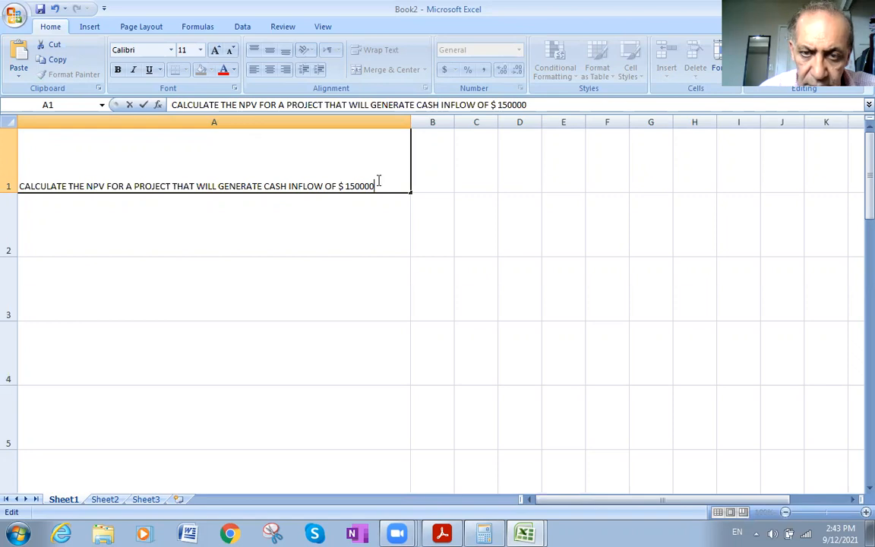
text(NNUALLY)
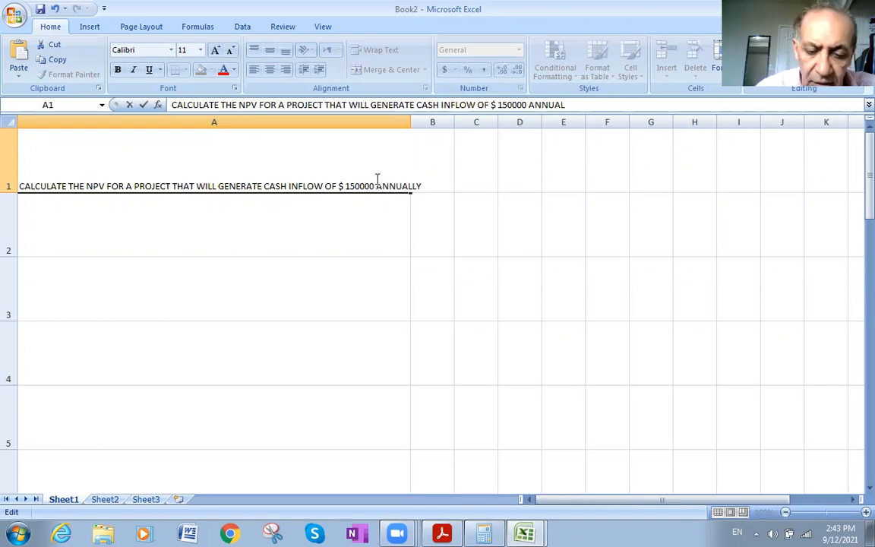
text( FOR)
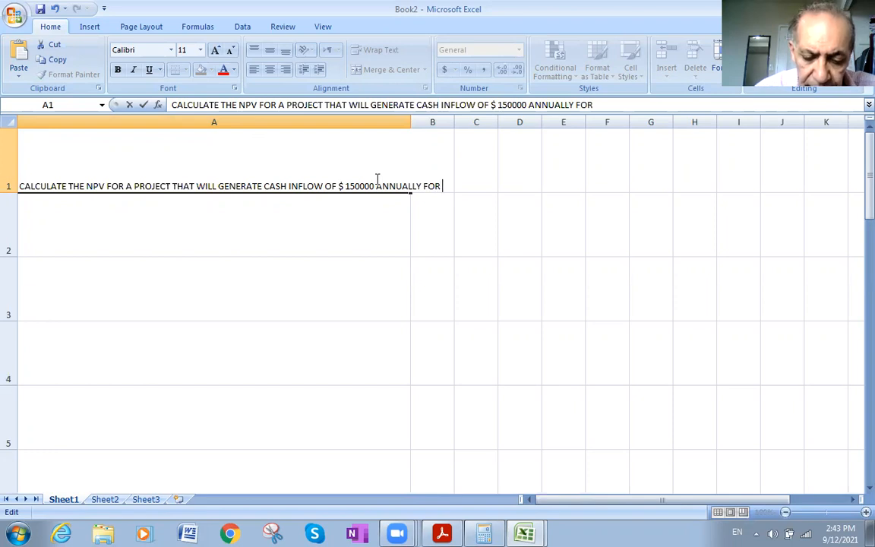
text(Y)
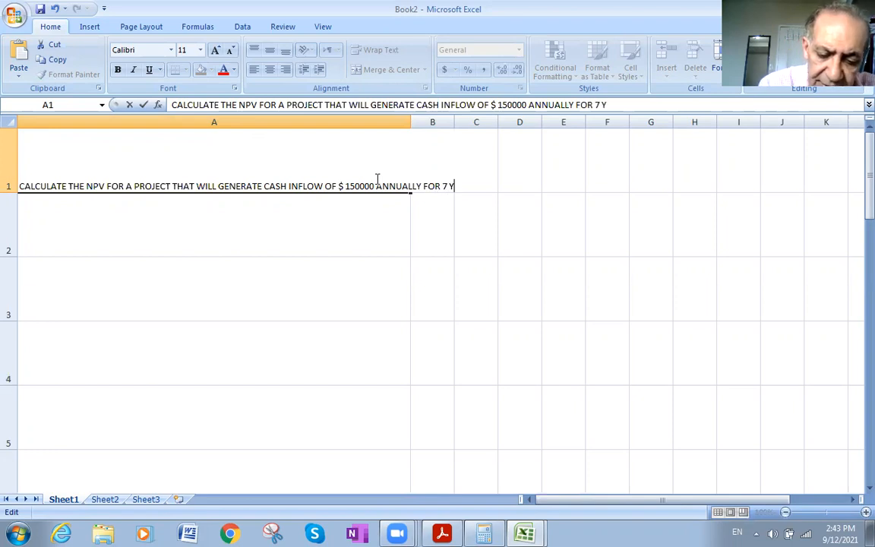
text(EARS WITH INTE)
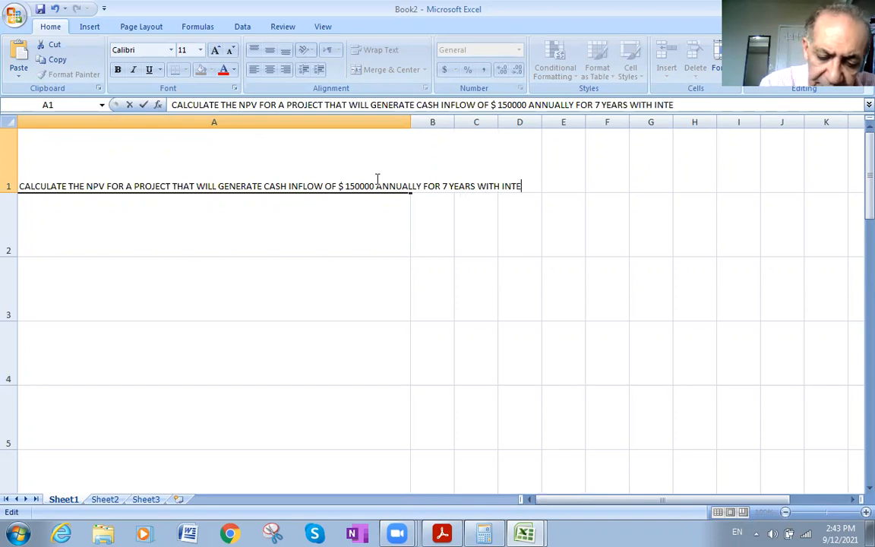
text(REST)
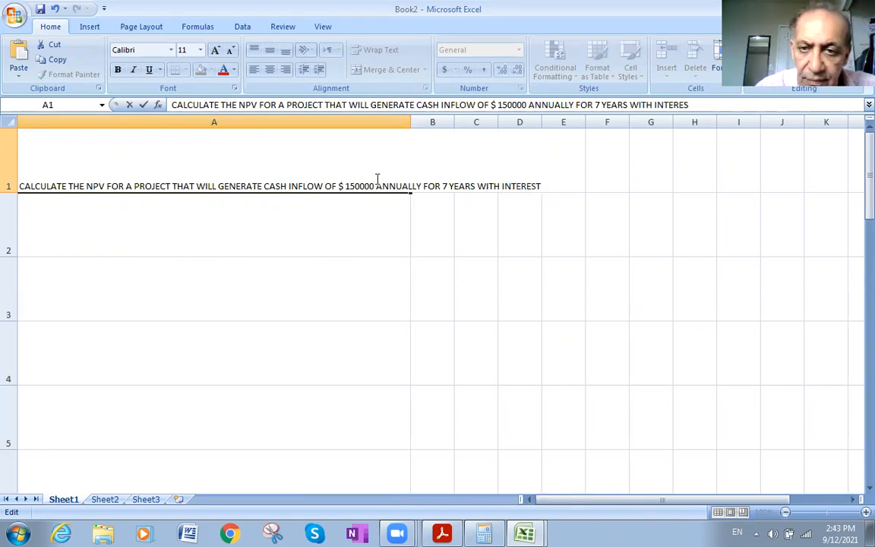
text( RATE)
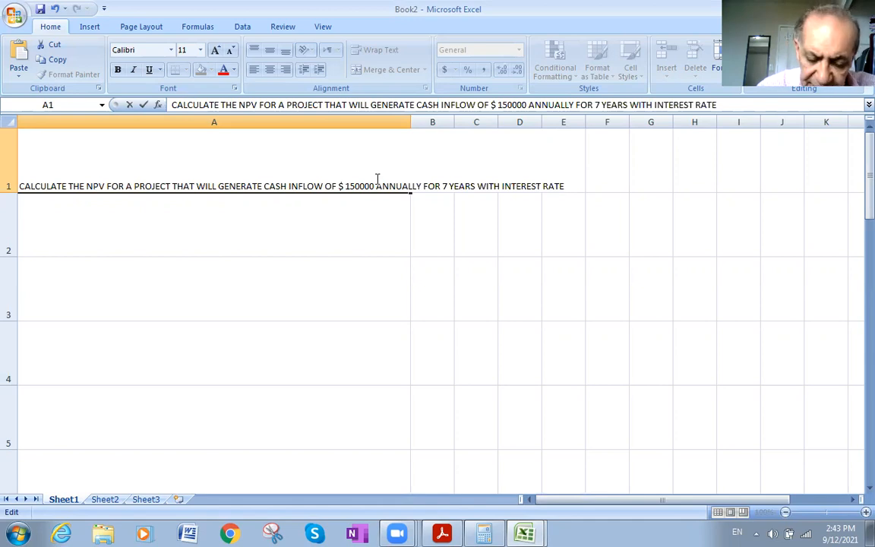
text(COMPOUND OF 10 )
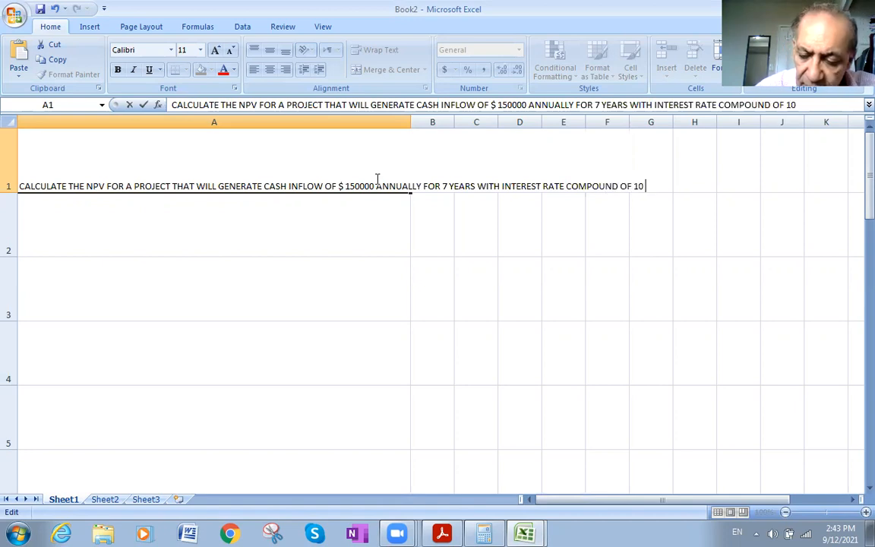
text(% ANNUALLY)
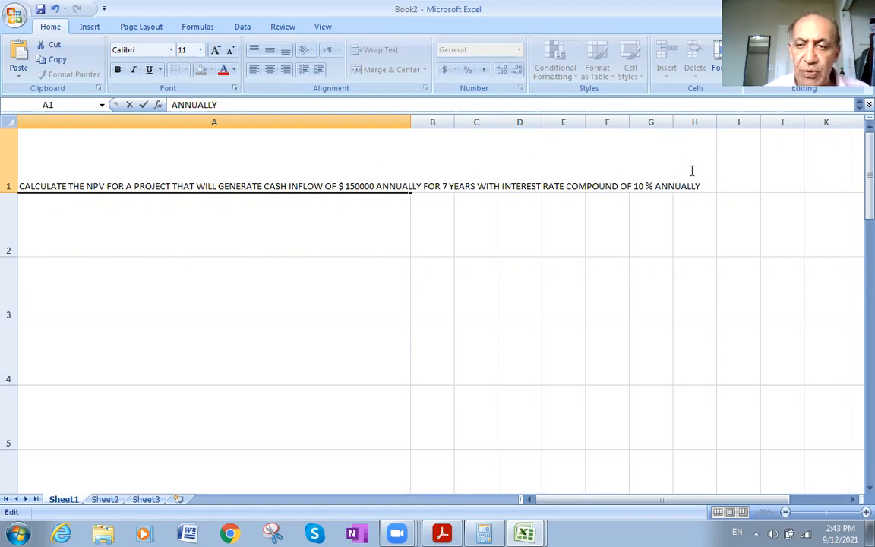
Format the whole exercise text in cell A1 as bold with font size 20.
drag(701, 182, 15, 184)
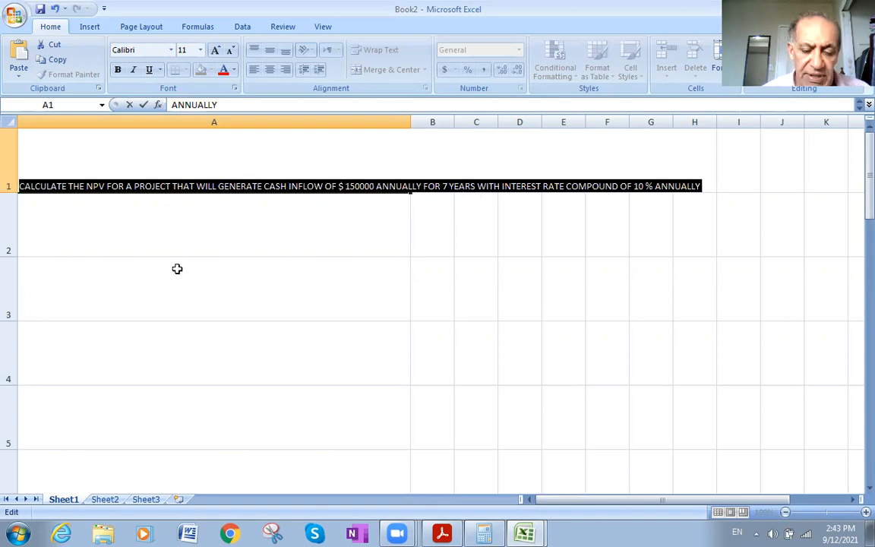
key(ctrl+b)
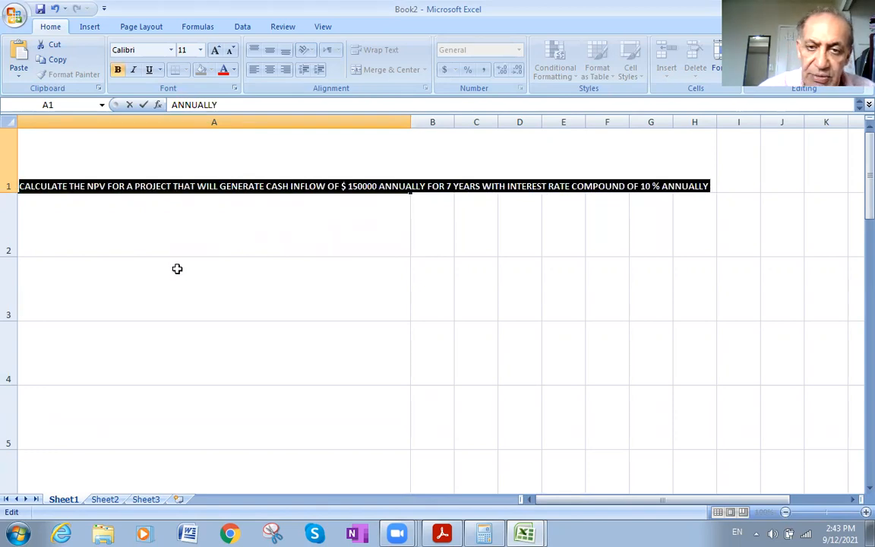
click(200, 50)
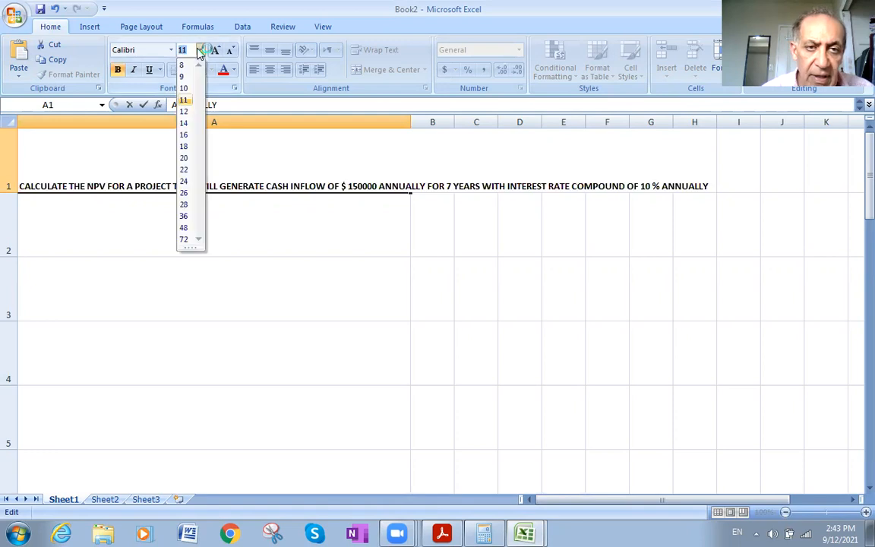
click(183, 158)
click(235, 310)
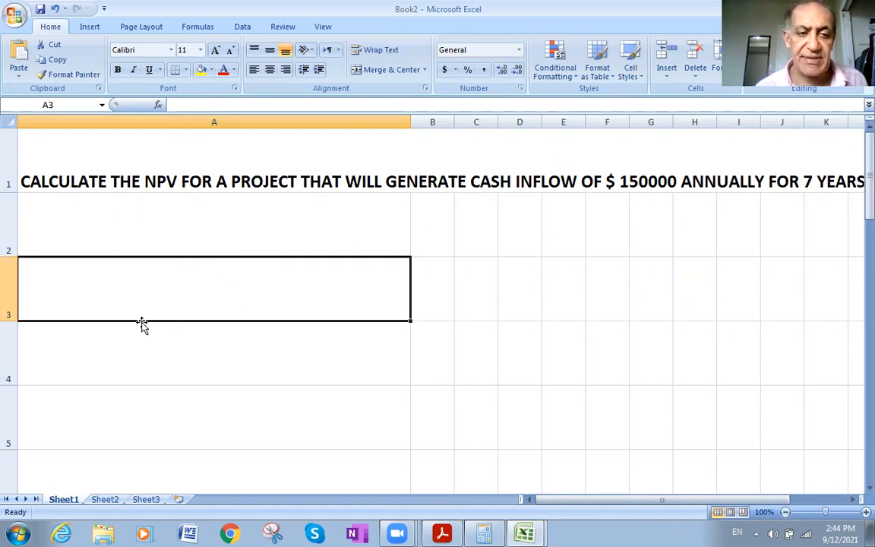
click(93, 225)
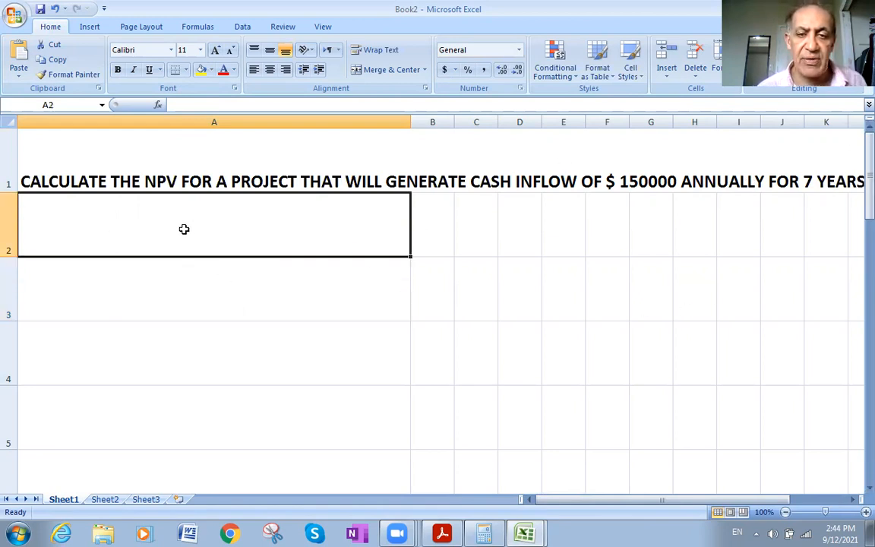
Create another blank workbook, leaving the $ 150000 exercise workbook open.
click(18, 16)
click(42, 43)
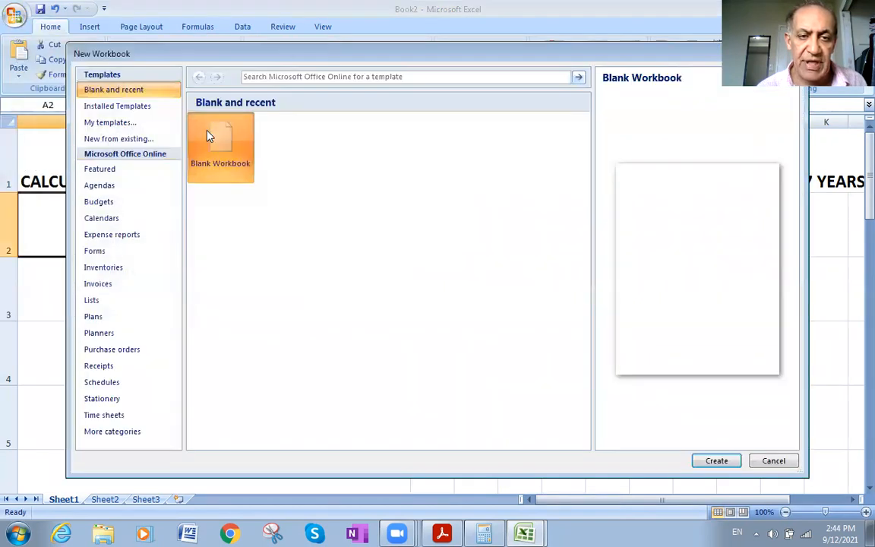
double_click(210, 136)
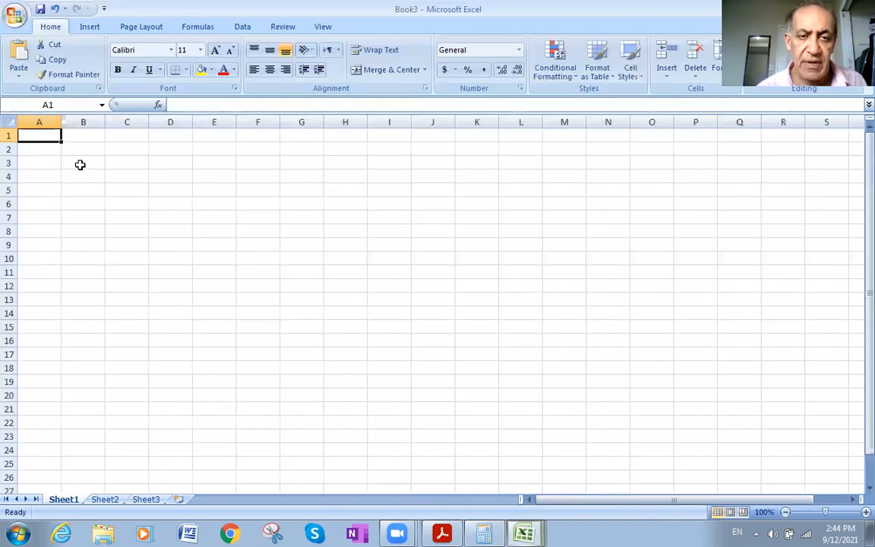
Increase the height of all rows on the blank Book3 sheet to about three times the default, and select cell A1.
click(9, 126)
drag(15, 140, 10, 170)
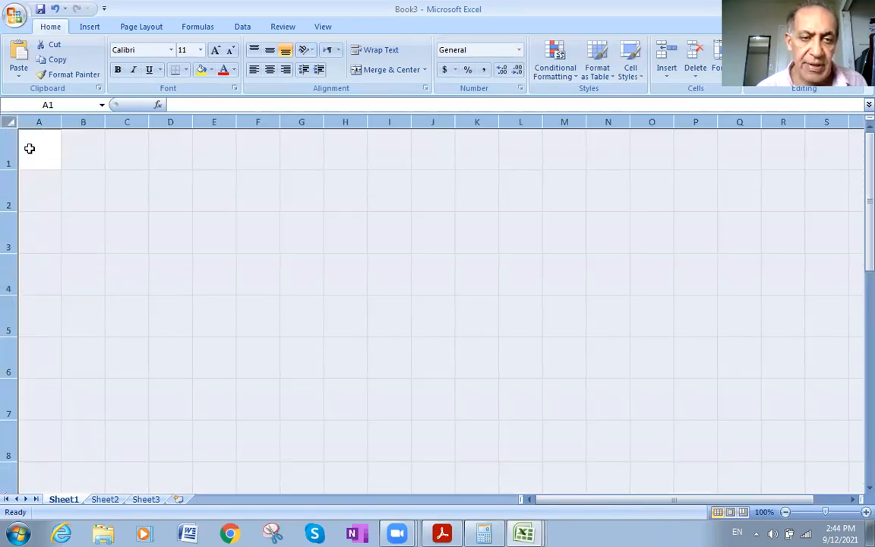
click(30, 148)
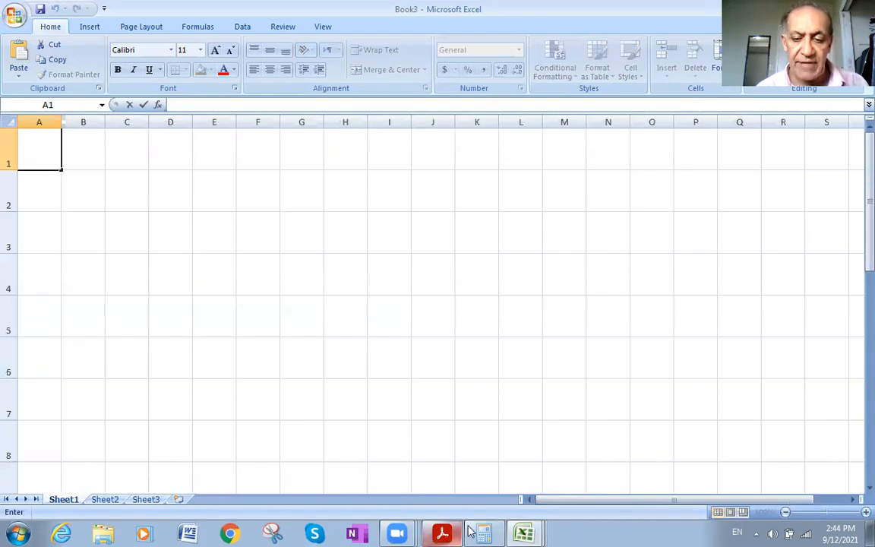
Check the annual cash inflow amount in the Book2 exercise text, and return to cell A1 of Book3.
click(517, 533)
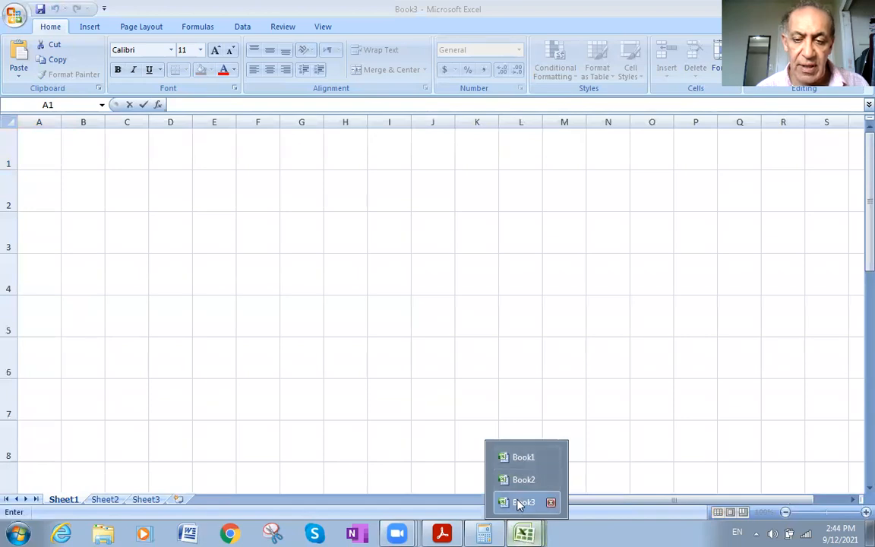
click(519, 503)
click(524, 531)
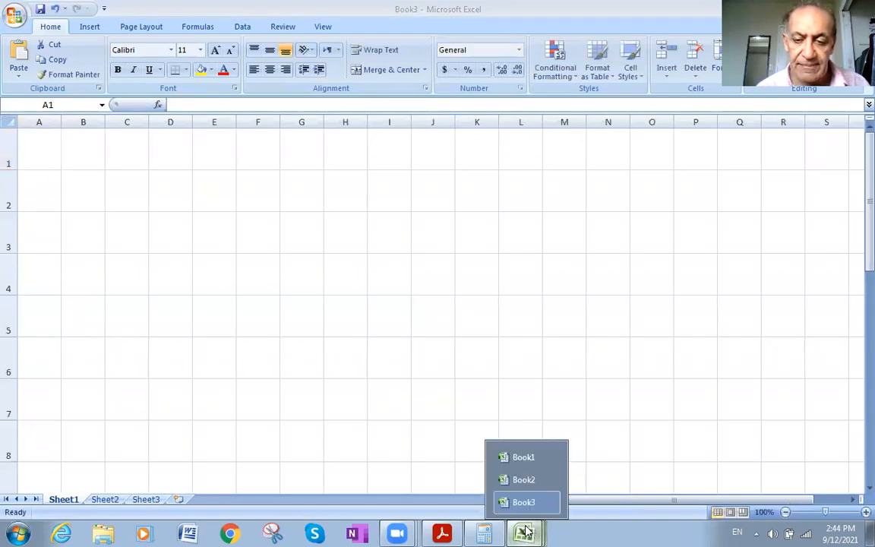
click(523, 479)
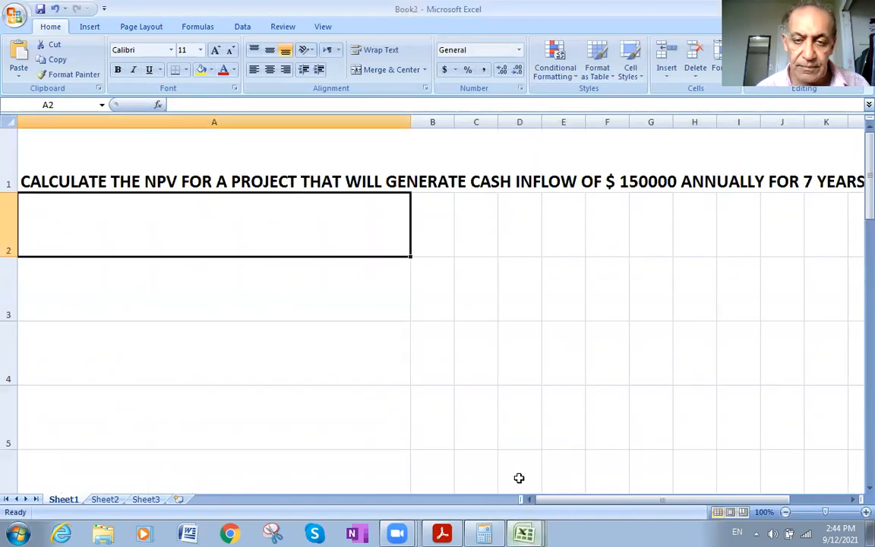
click(646, 178)
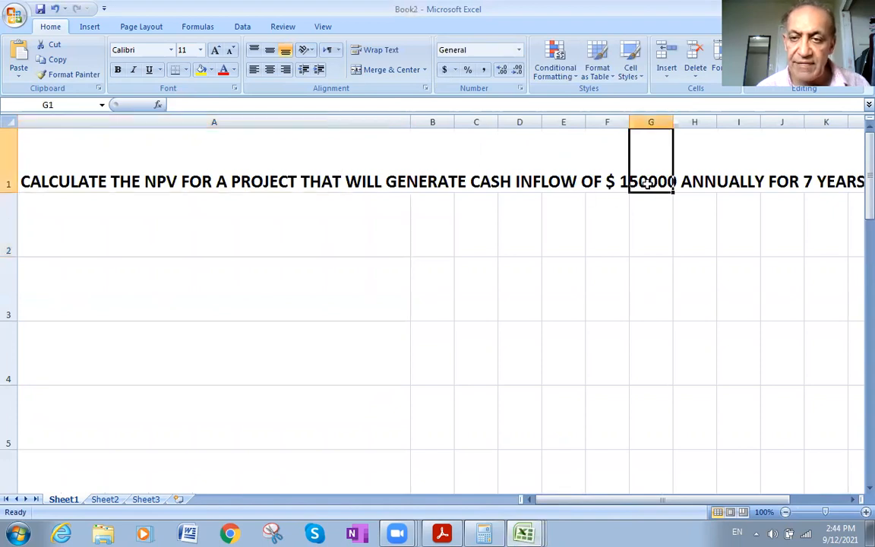
click(524, 531)
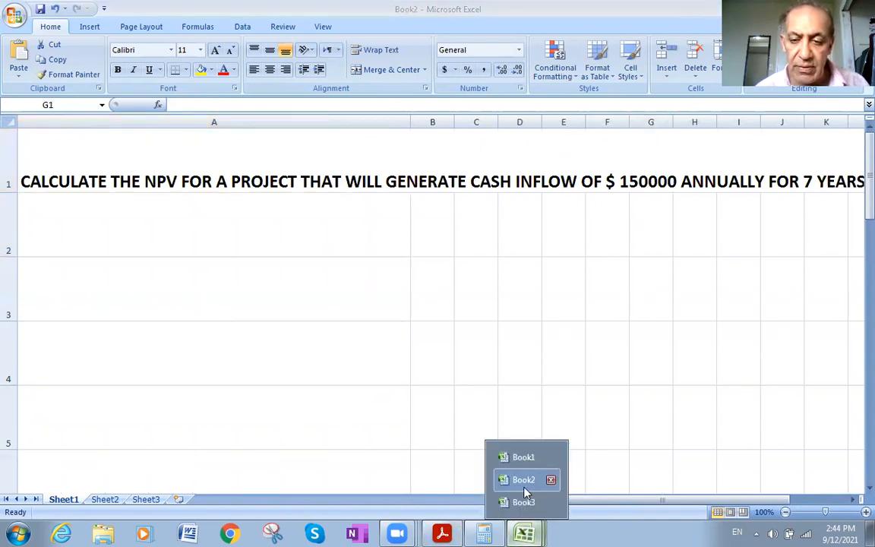
click(523, 502)
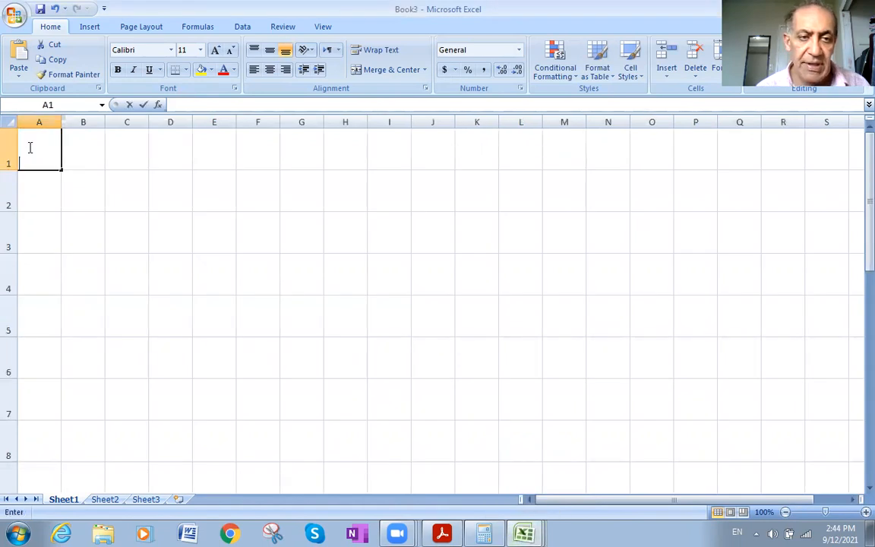
Enter the cash inflow 150000 in cells A1 and A2 of Book3 for the first two years.
text(150000)
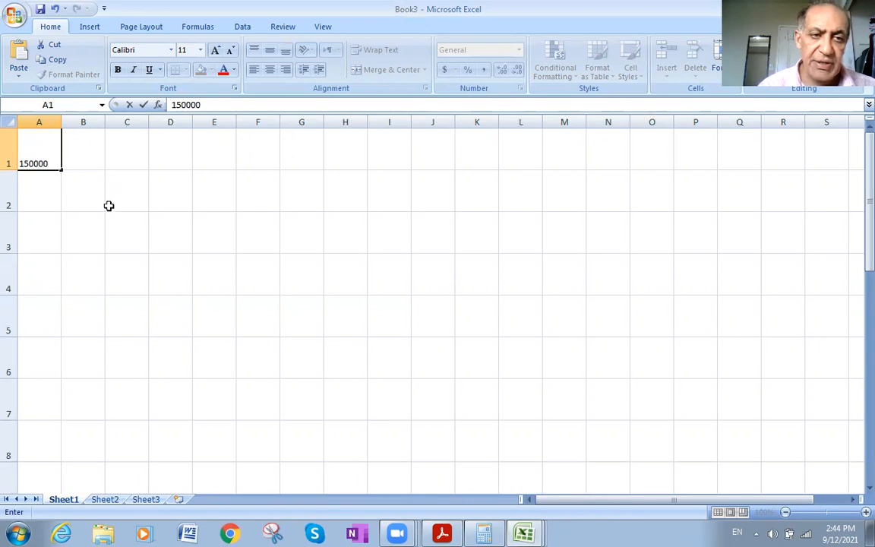
click(44, 189)
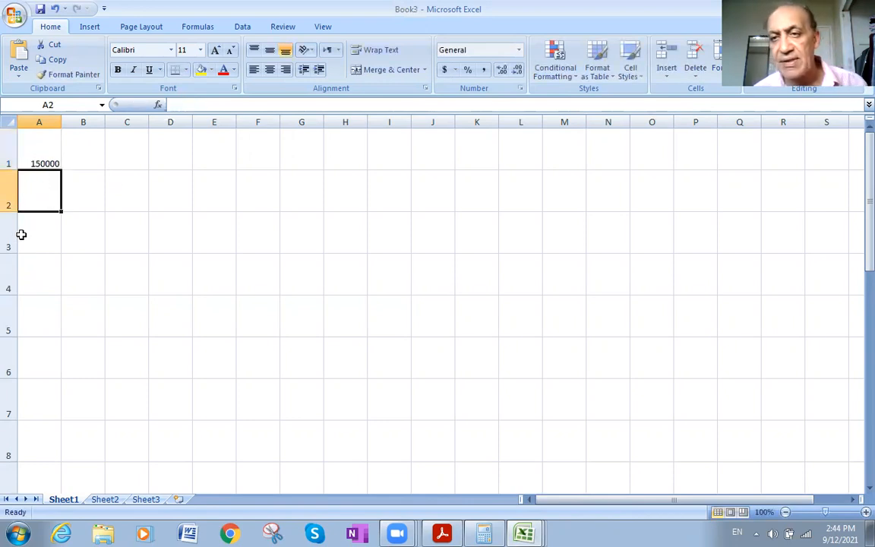
text(15)
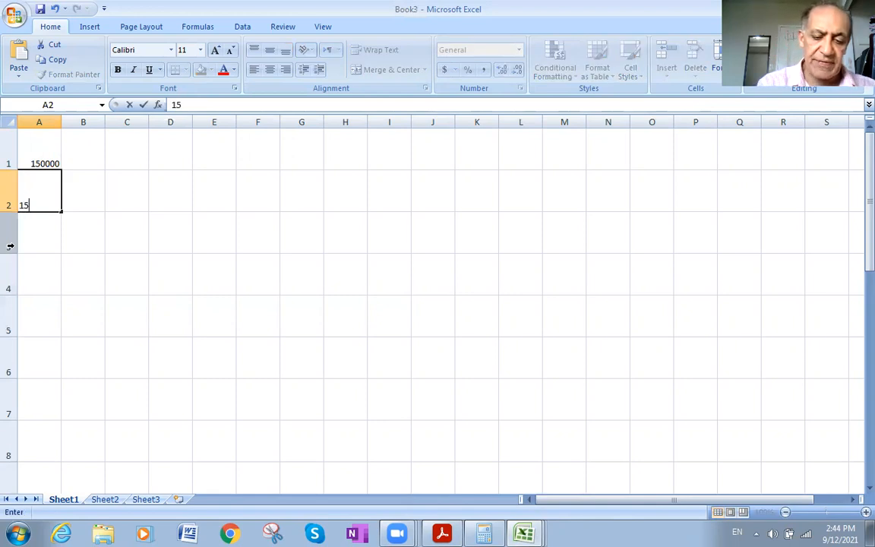
text(0000)
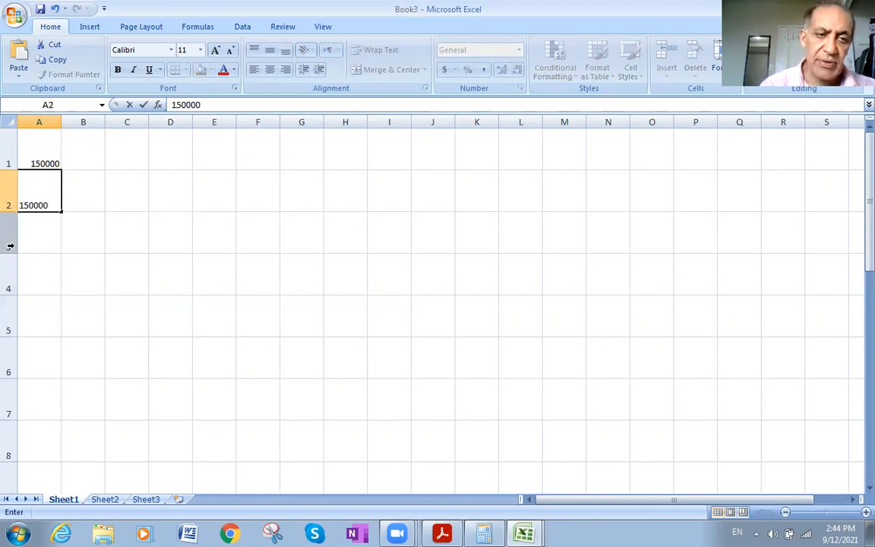
click(35, 230)
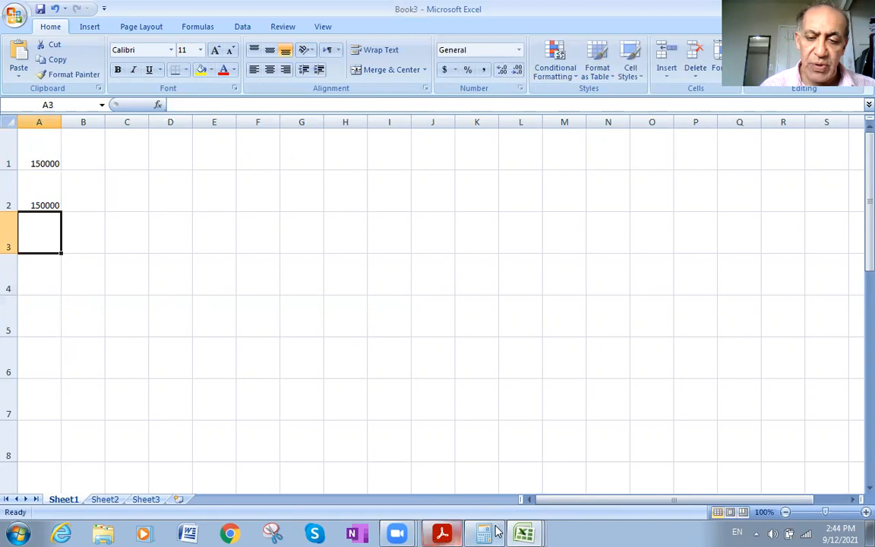
Switch to Book2 and check the rest of the exercise text for the number of years and the interest rate.
click(522, 530)
click(512, 479)
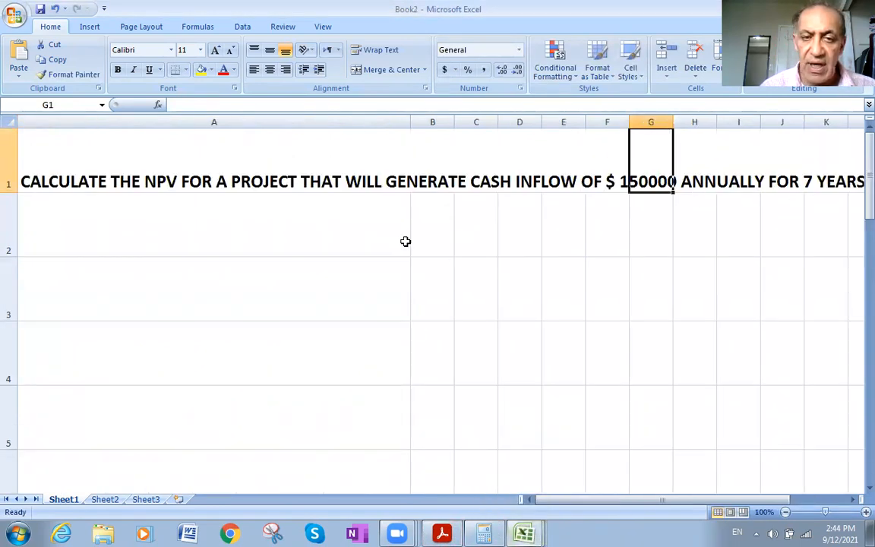
drag(667, 501, 689, 478)
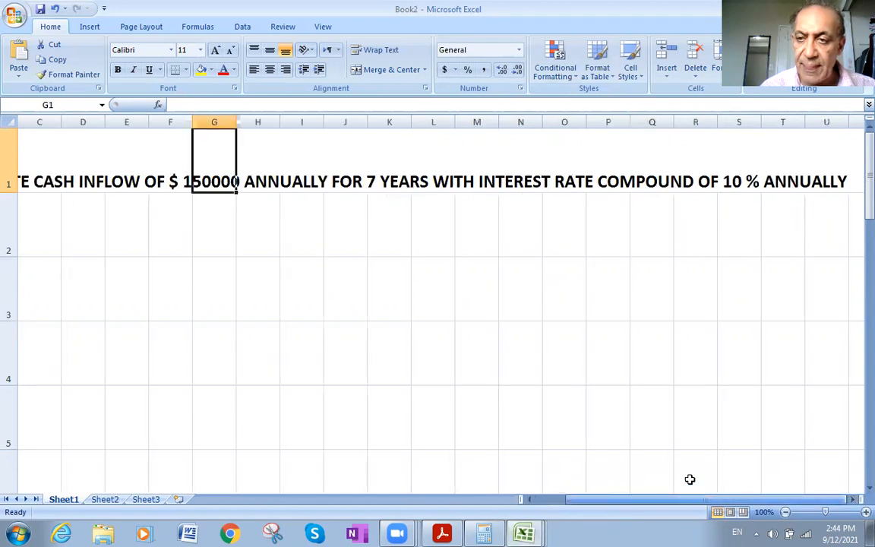